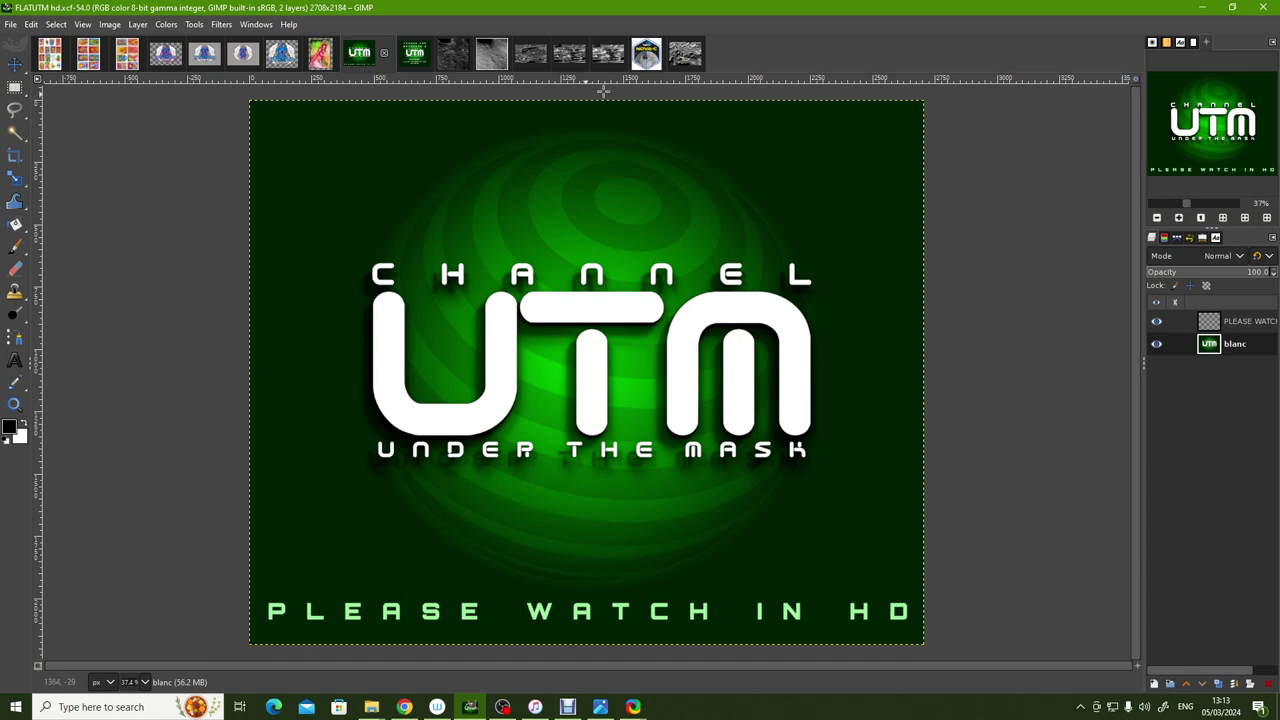
click(648, 55)
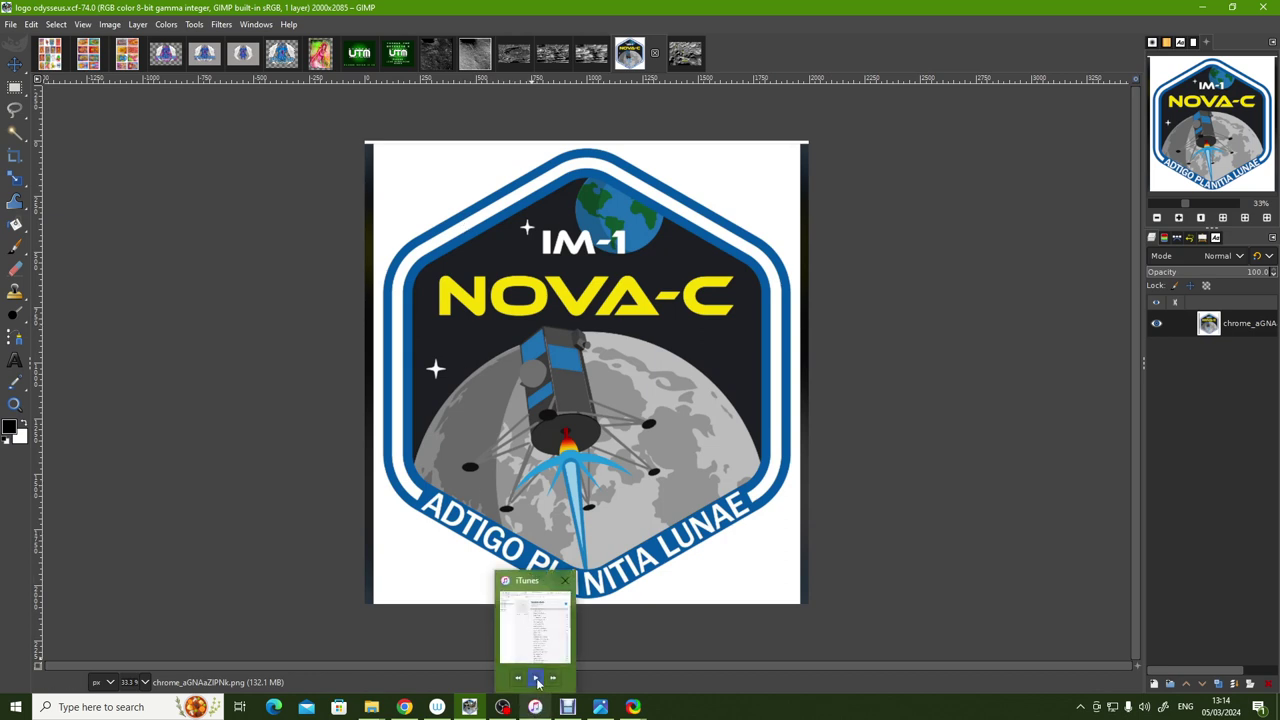
click(536, 708)
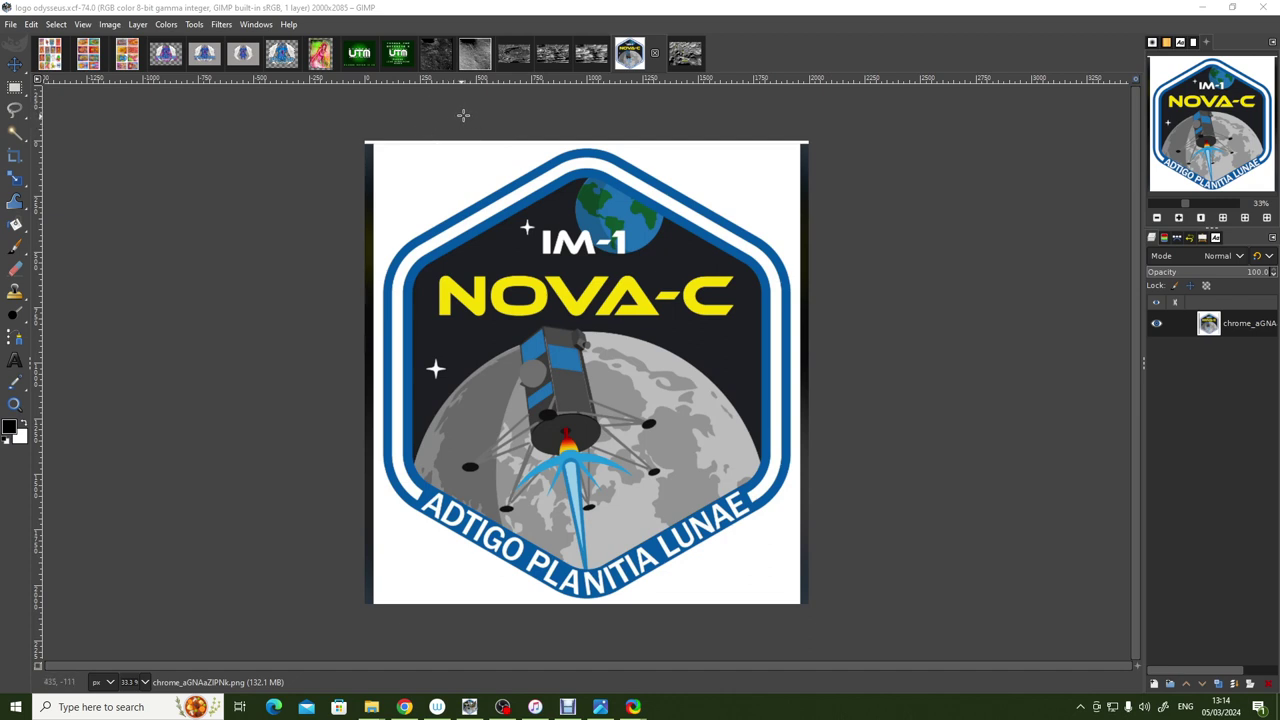
Bring up the grey lunar landing-area photo and zoom in to 300% on its craters.
click(478, 55)
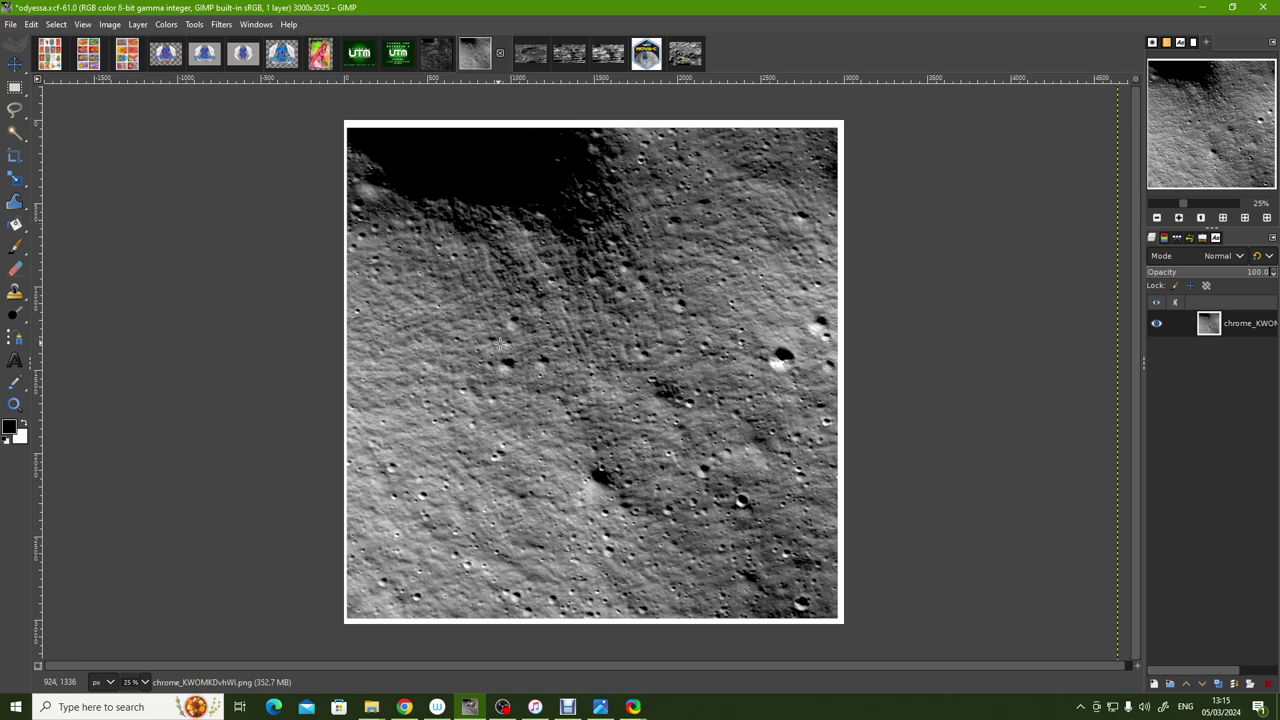
click(1179, 218)
click(1179, 218)
click(1179, 218)
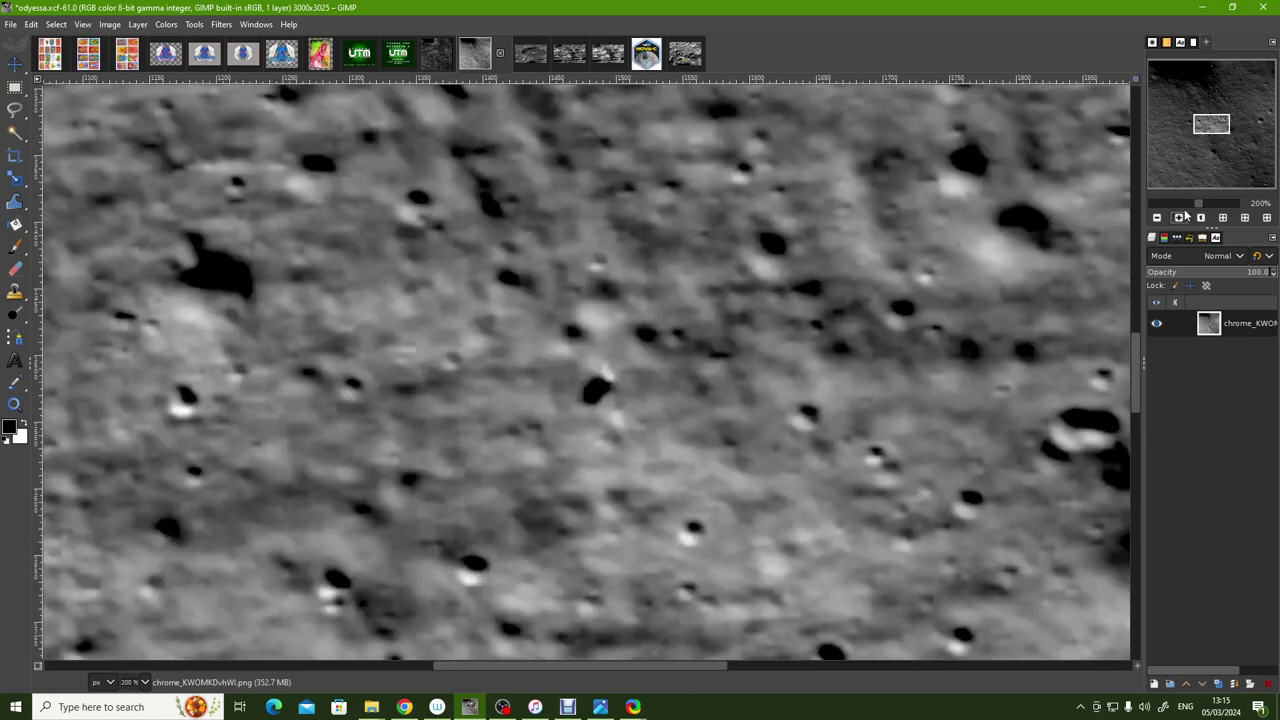
click(1181, 218)
click(1179, 218)
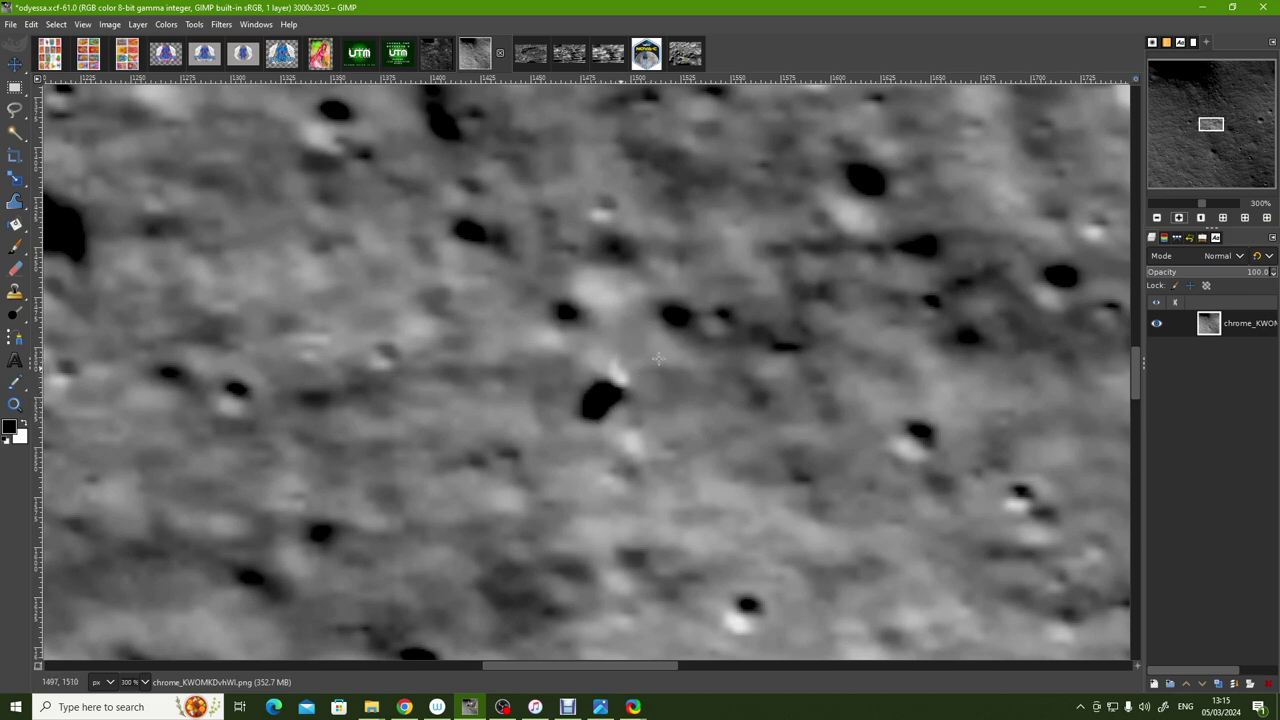
Zoom back out to 25% to view the whole lunar photo.
click(1157, 218)
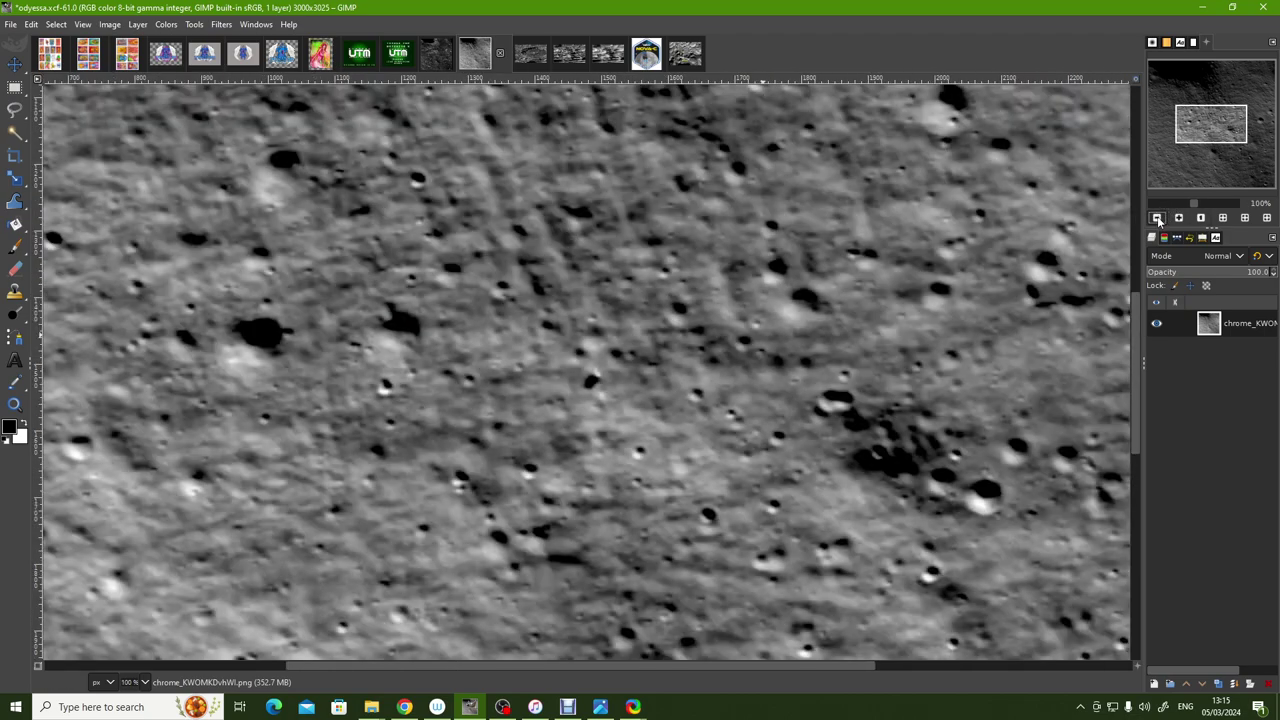
click(1157, 218)
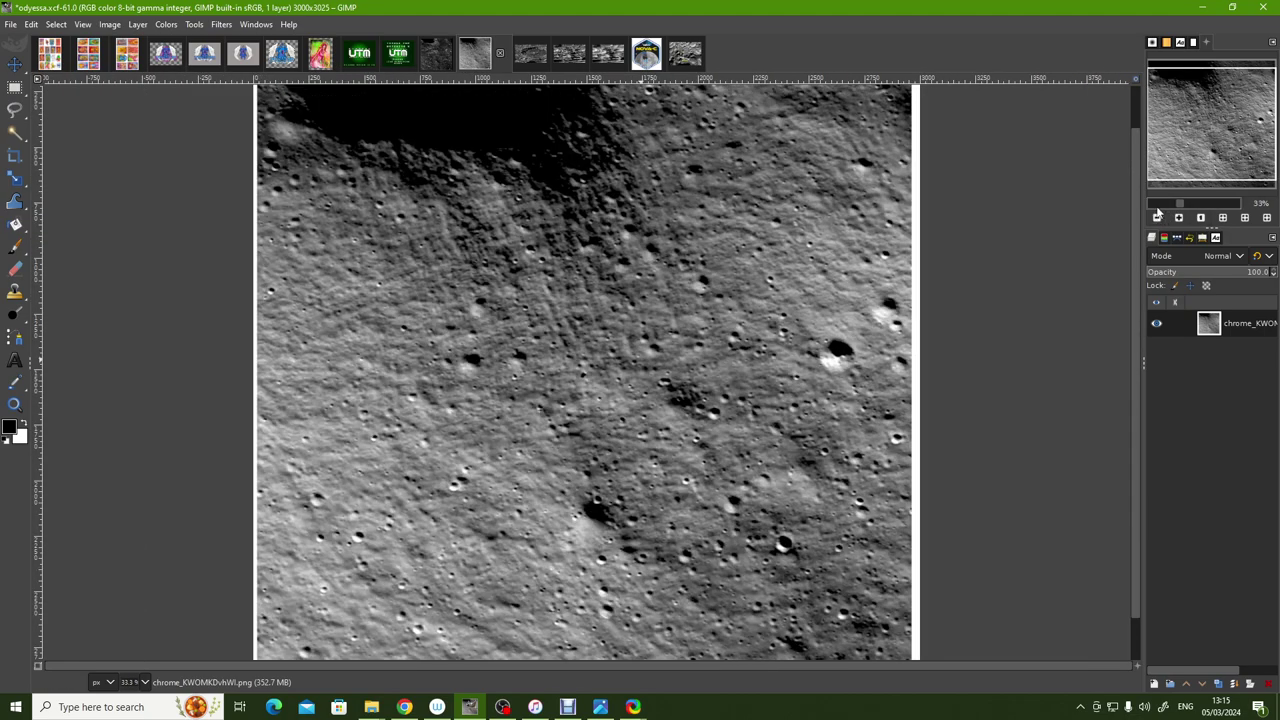
click(1157, 218)
click(1179, 218)
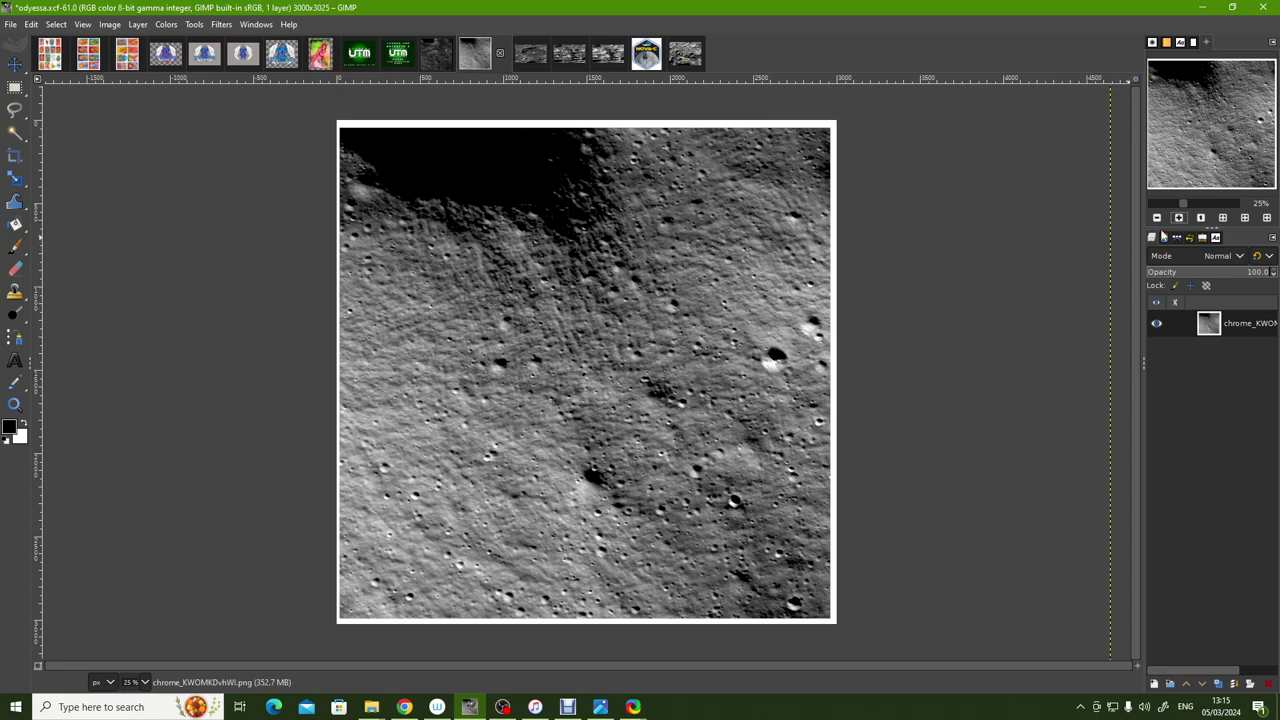
click(1182, 218)
click(1182, 218)
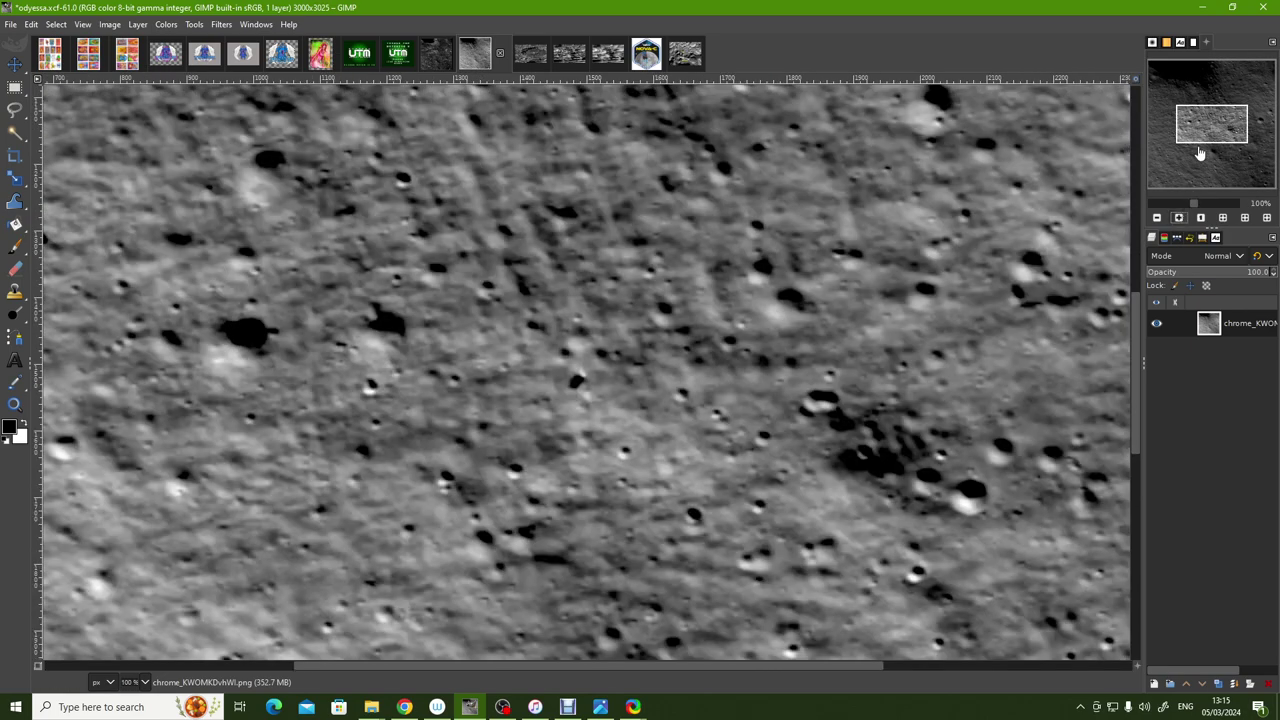
mouse_move(1202, 128)
mouse_down()
mouse_move(1204, 78)
mouse_move(1175, 94)
mouse_move(1197, 93)
mouse_move(1170, 94)
mouse_up()
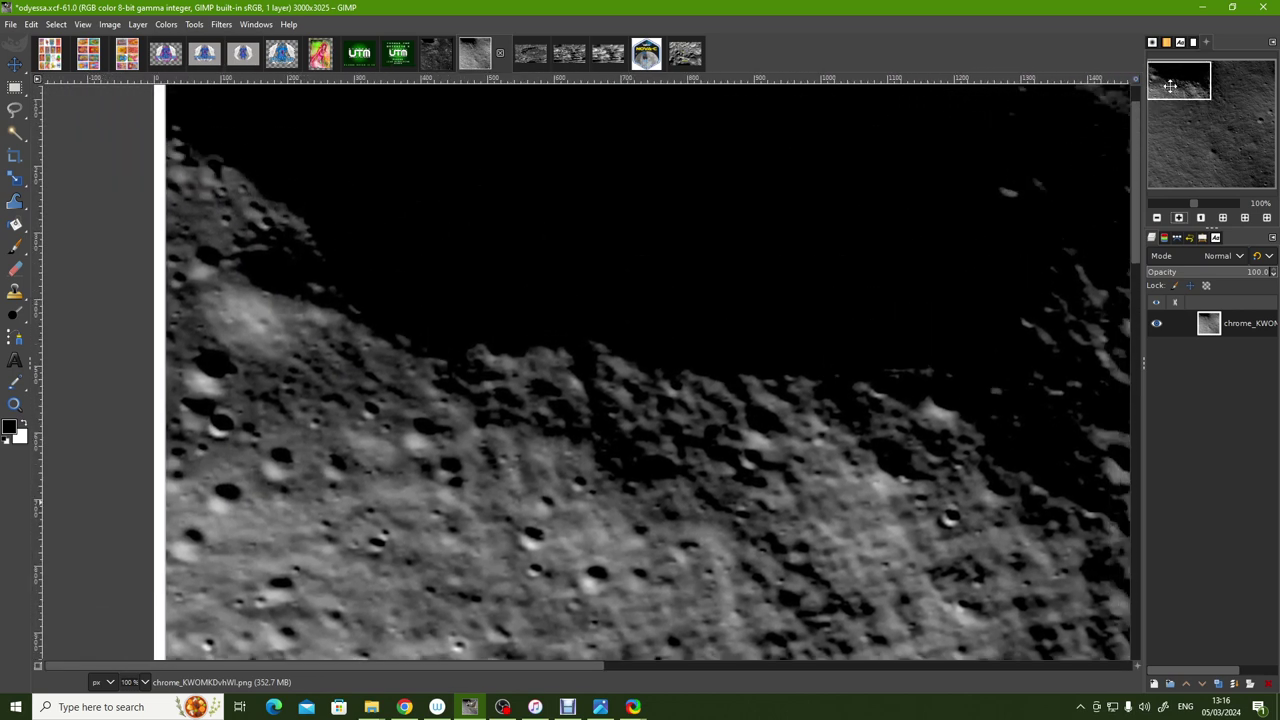
drag(1170, 94, 1192, 98)
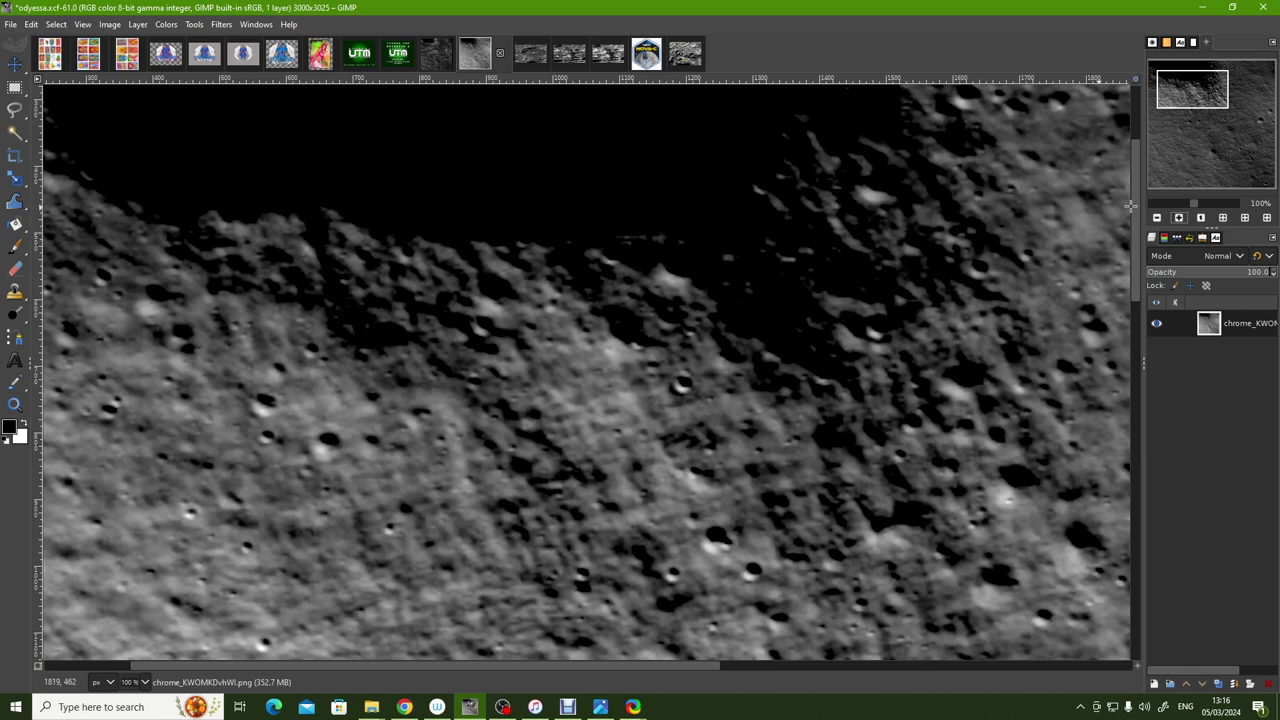
click(1179, 218)
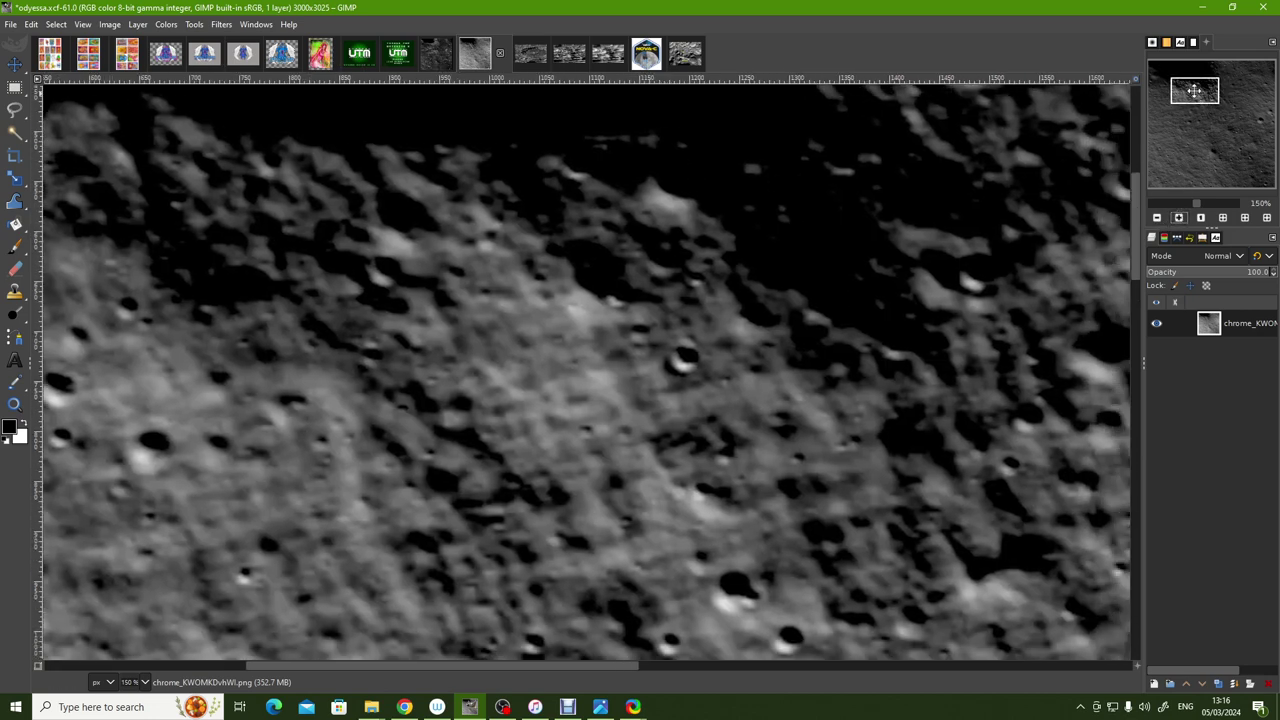
drag(1194, 91, 1201, 82)
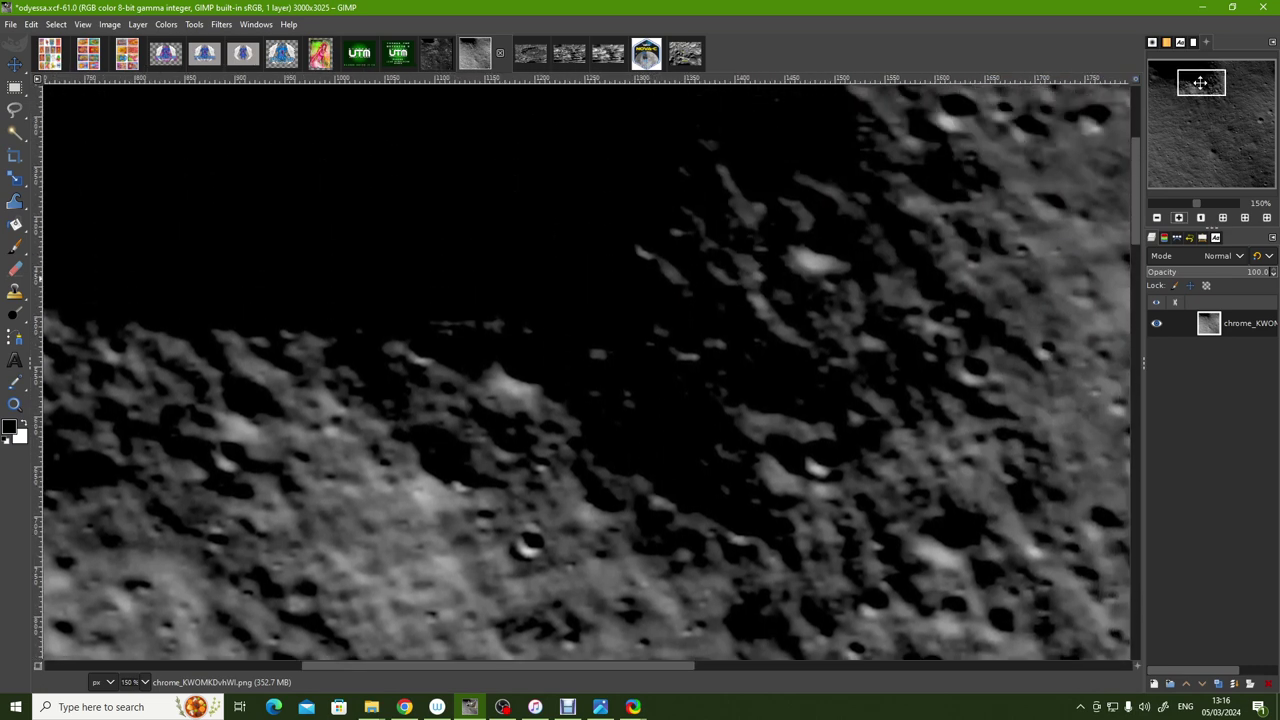
mouse_move(1201, 82)
mouse_down()
mouse_move(1174, 85)
mouse_move(1185, 88)
mouse_up()
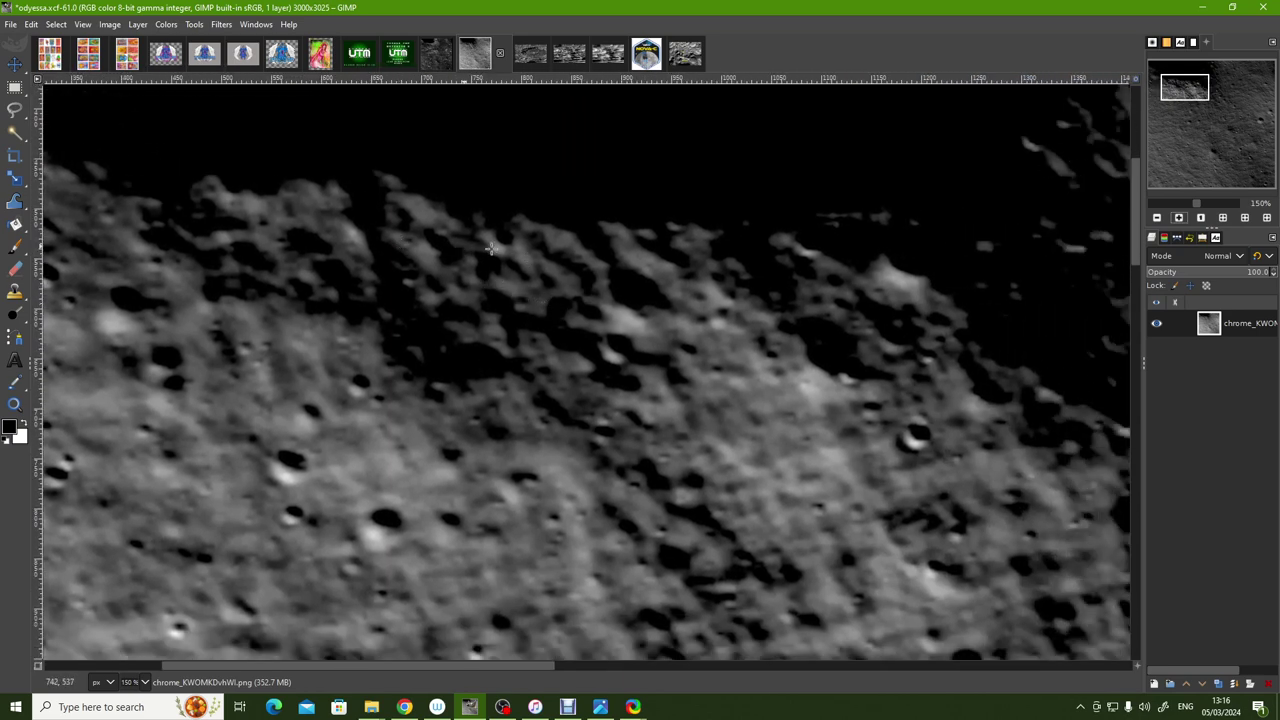
click(1157, 218)
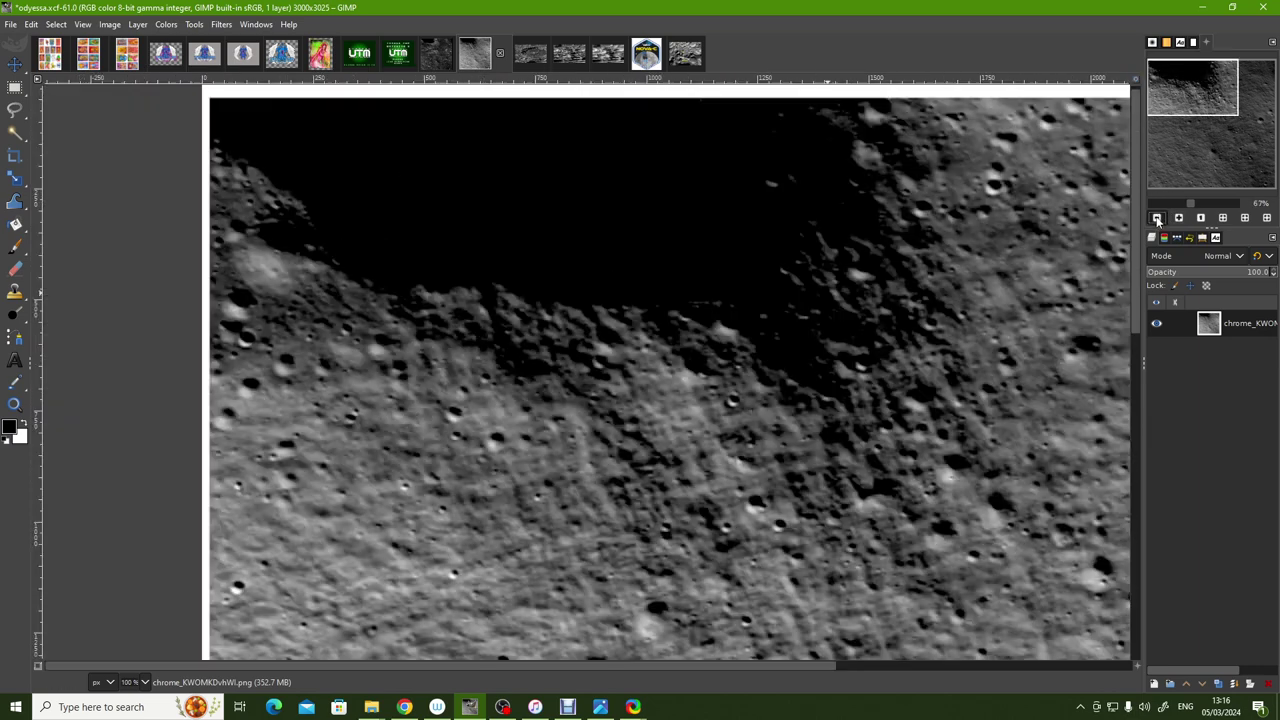
click(1158, 220)
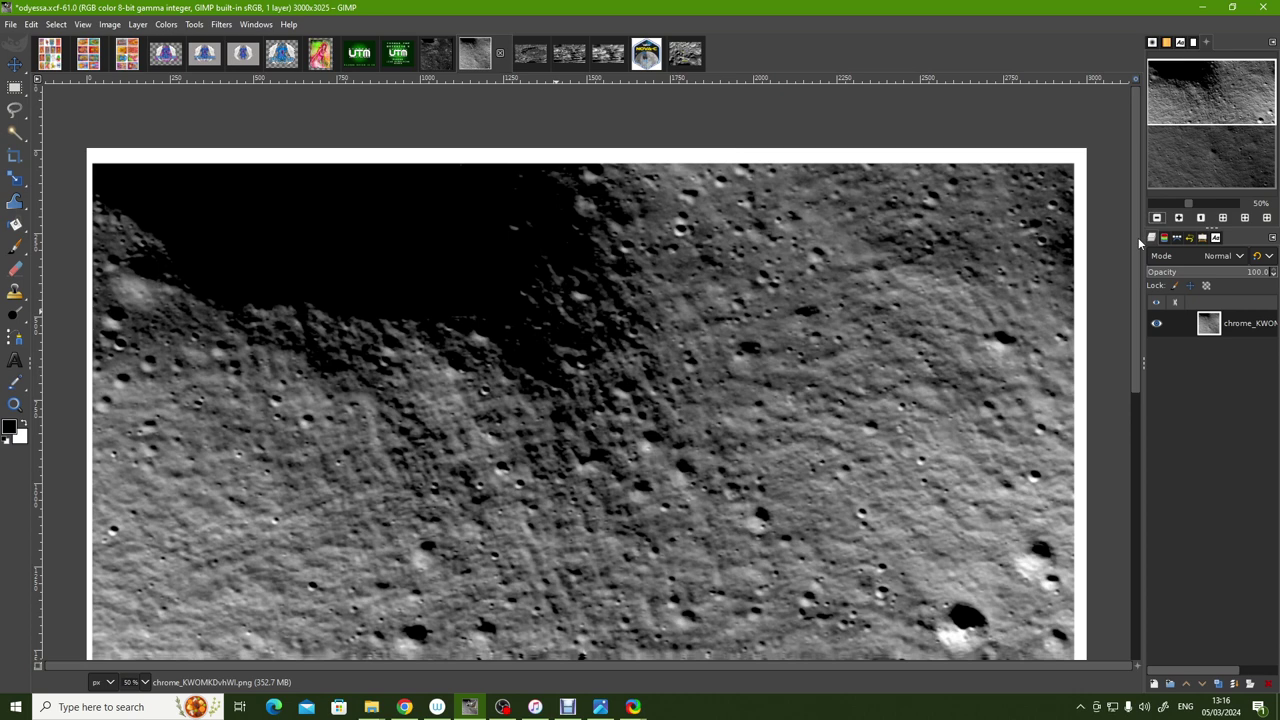
drag(1138, 235, 1125, 345)
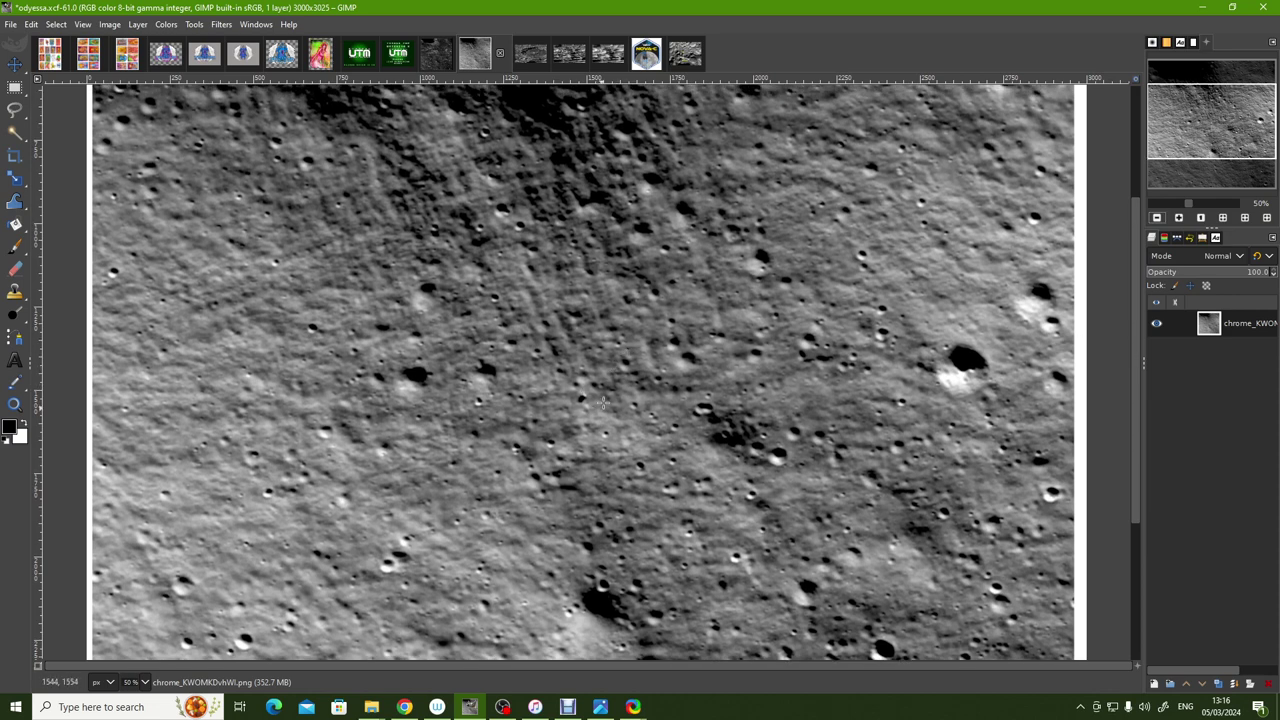
drag(1136, 340, 1136, 310)
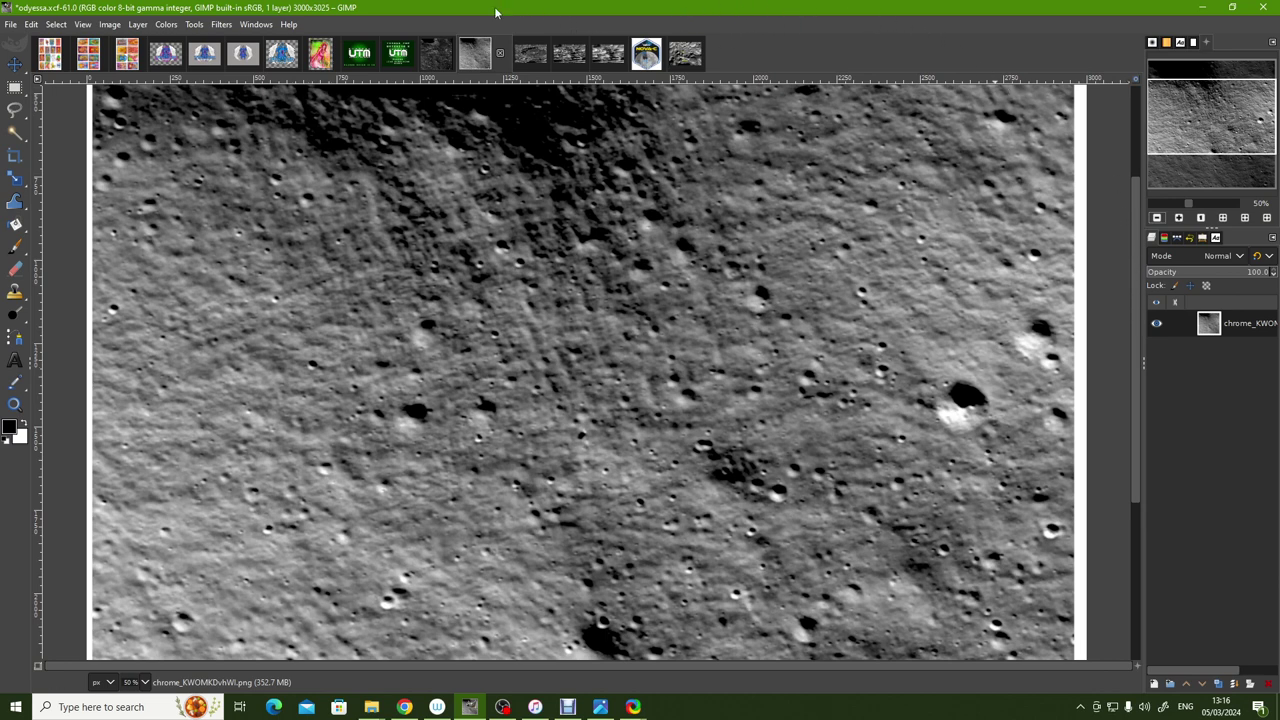
Compare odyessa2wkon.jpg with the brightened odyessa.xcf, then show the labelled Malapert crater map.
click(437, 55)
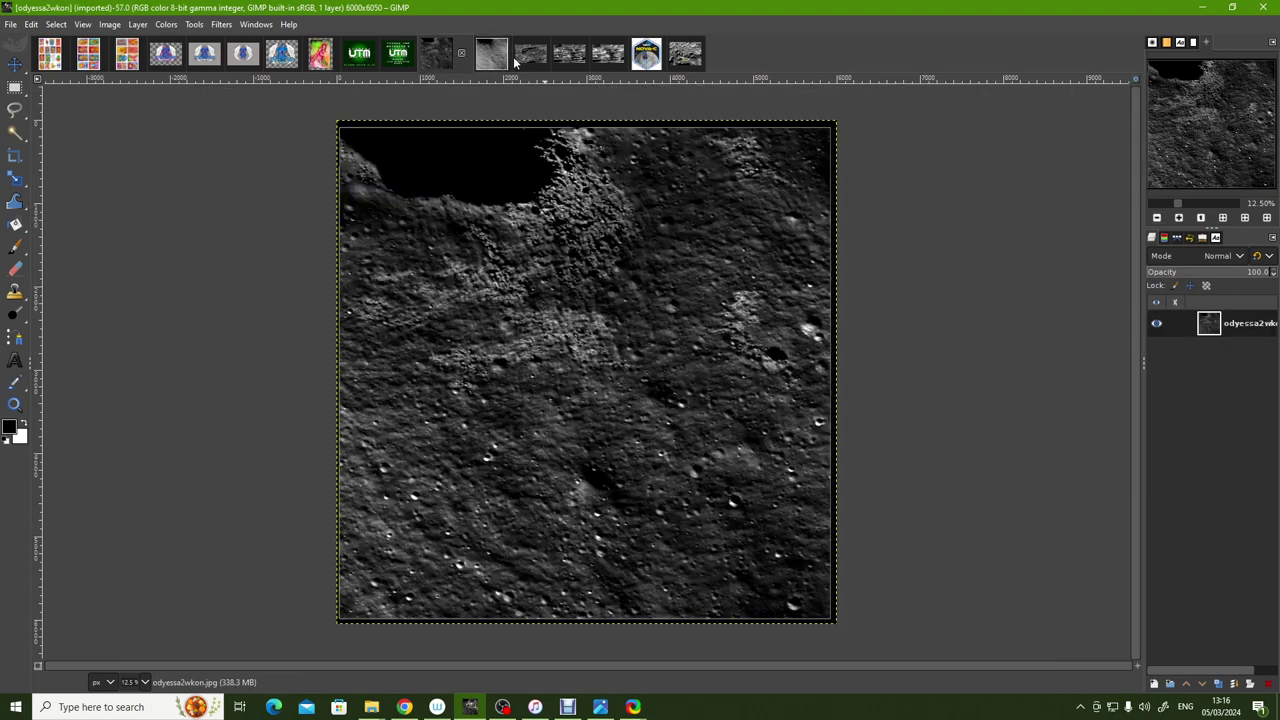
click(490, 55)
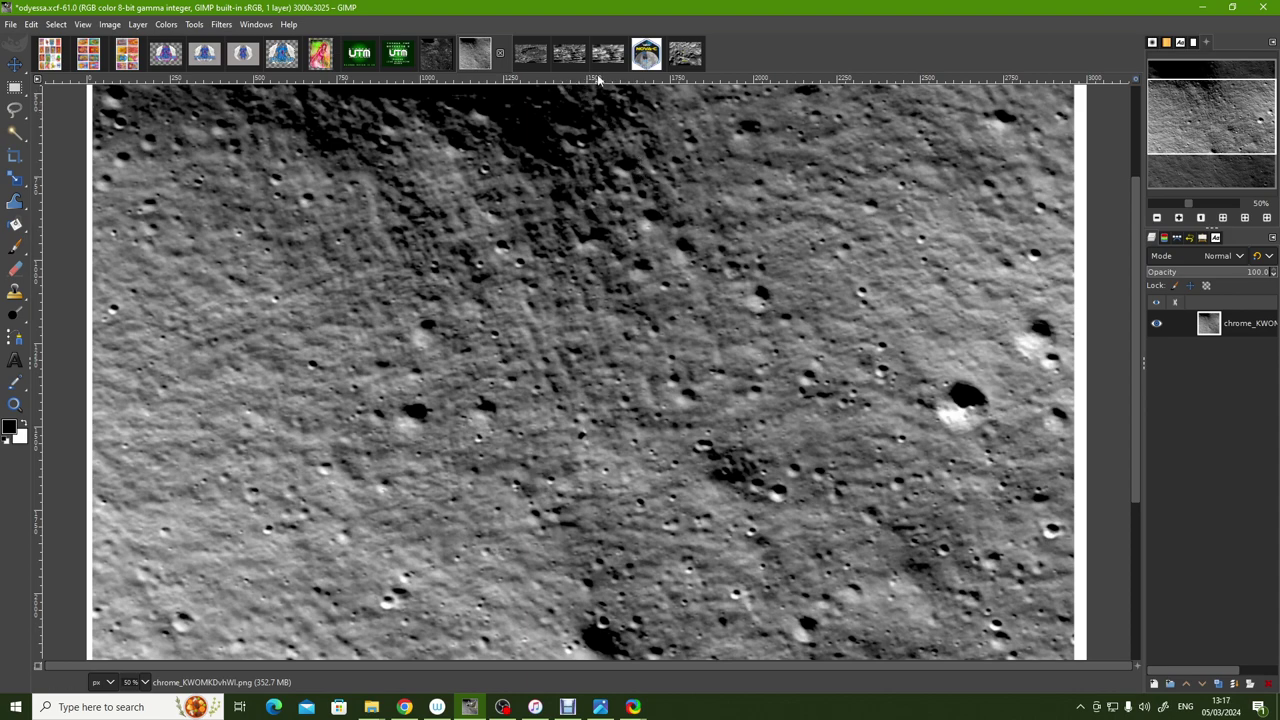
click(686, 55)
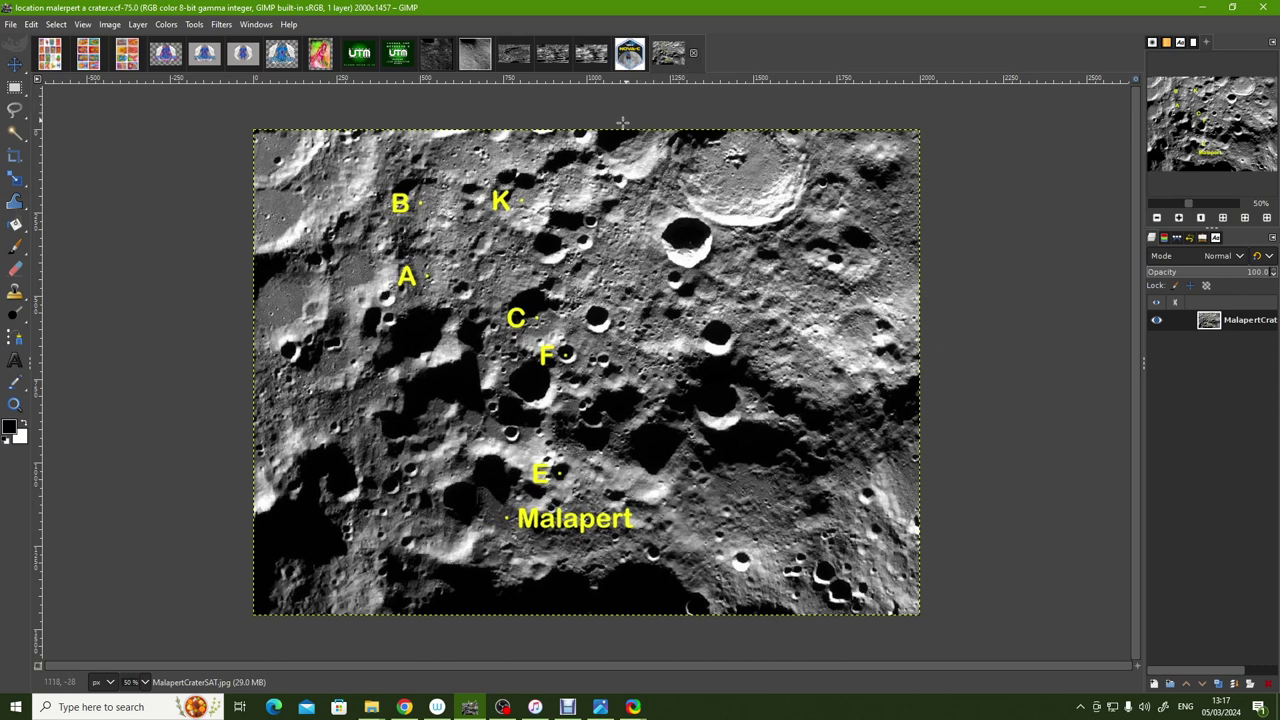
Revisit the brightened odyessa.xcf photo, then switch to the MALAPERT 4.xcf Malapert A image.
click(478, 56)
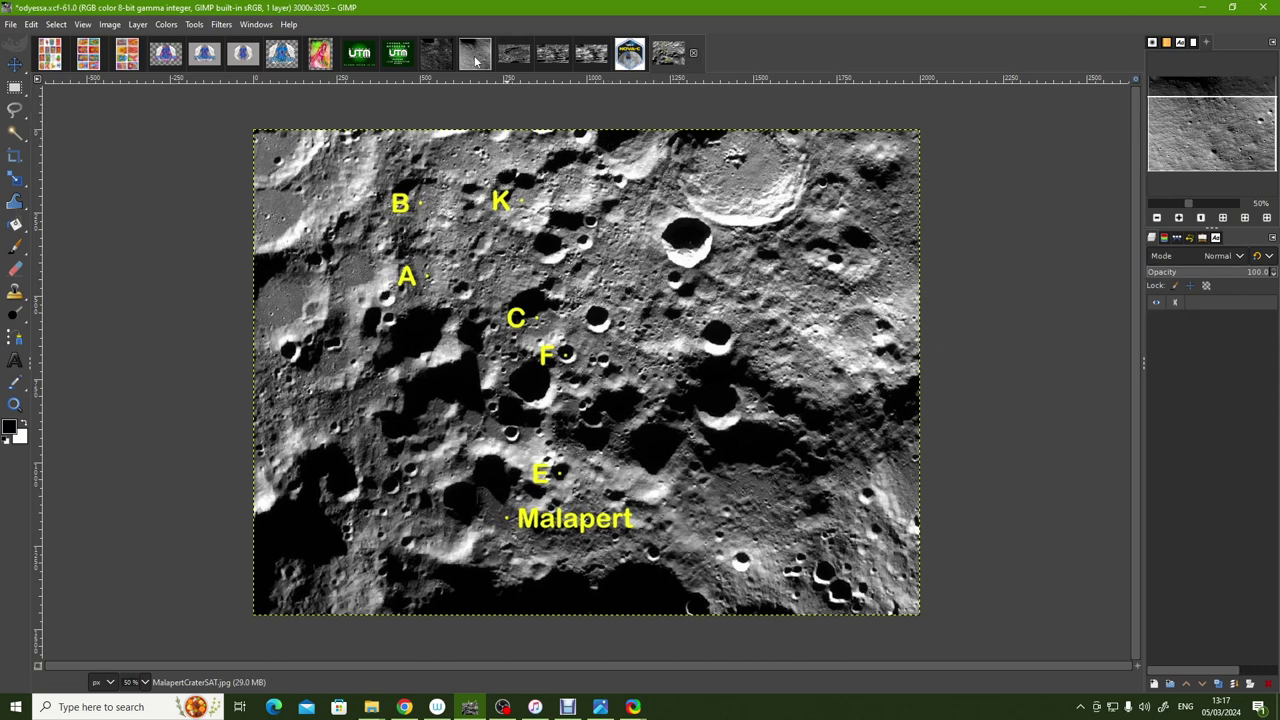
mouse_move(1134, 254)
mouse_down()
mouse_move(1132, 299)
mouse_move(1133, 213)
mouse_up()
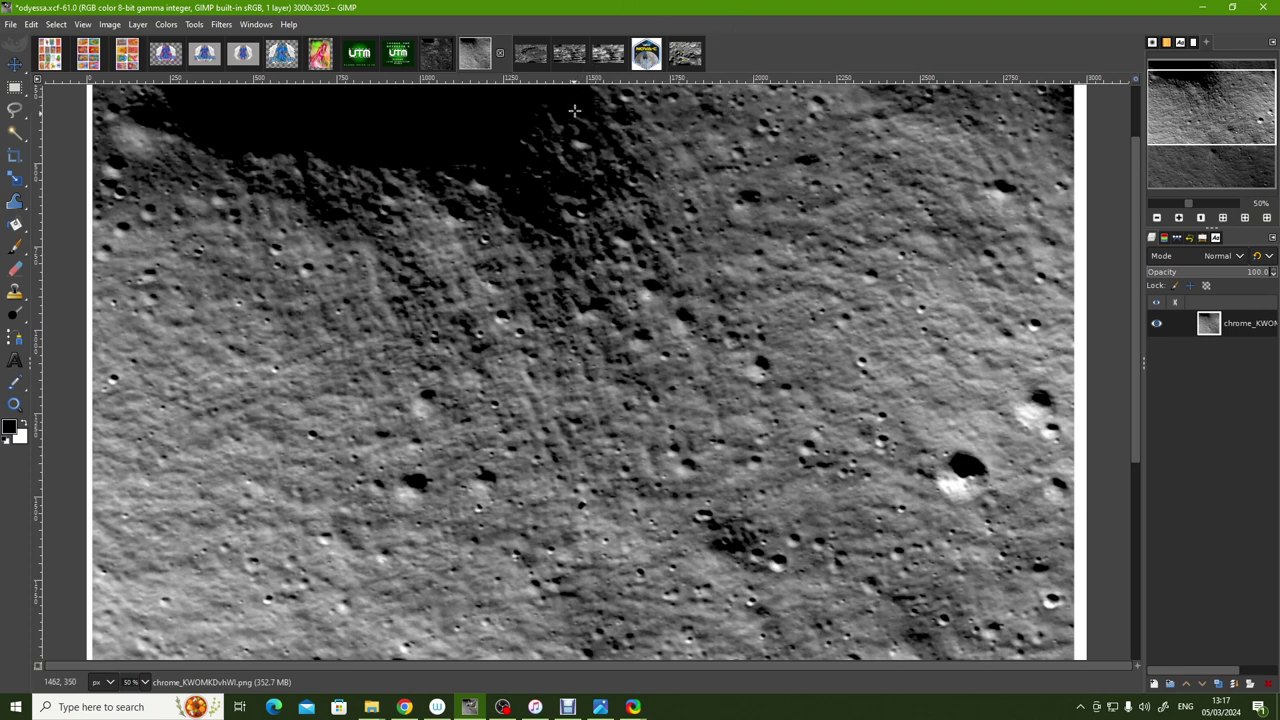
click(612, 55)
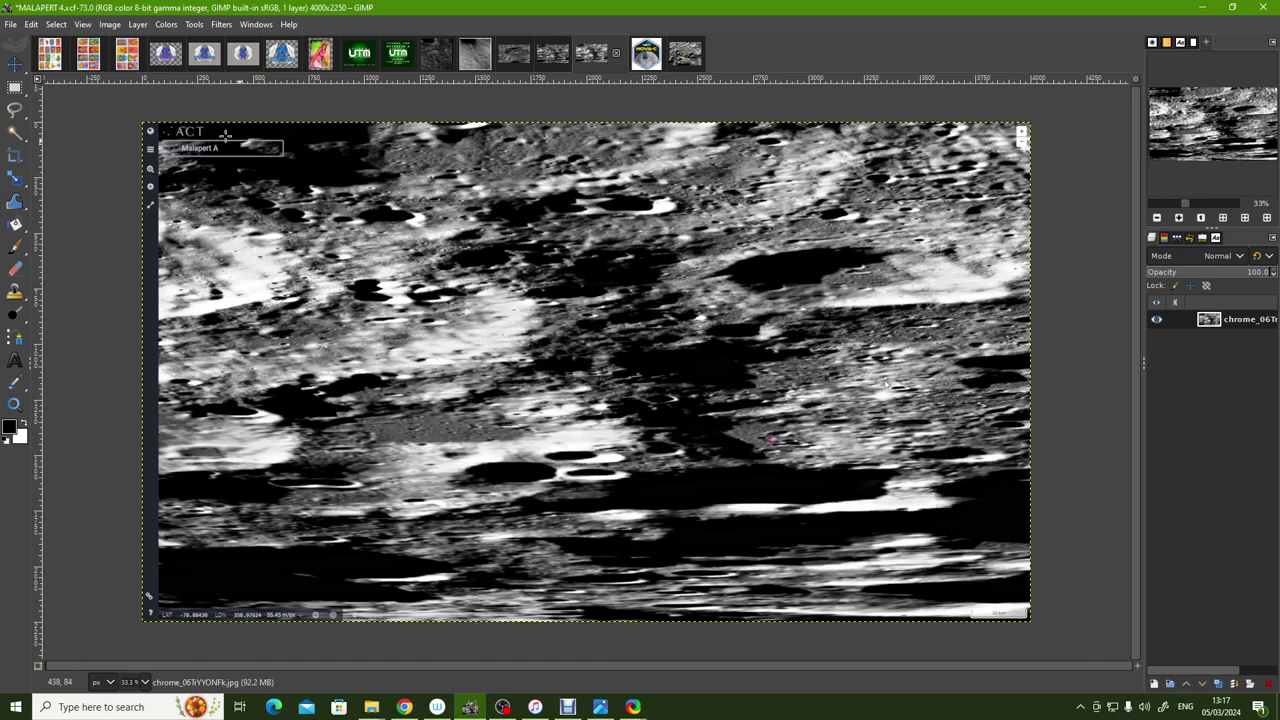
Zoom in on the Malapert A image and pan across its crater terrain.
click(1178, 217)
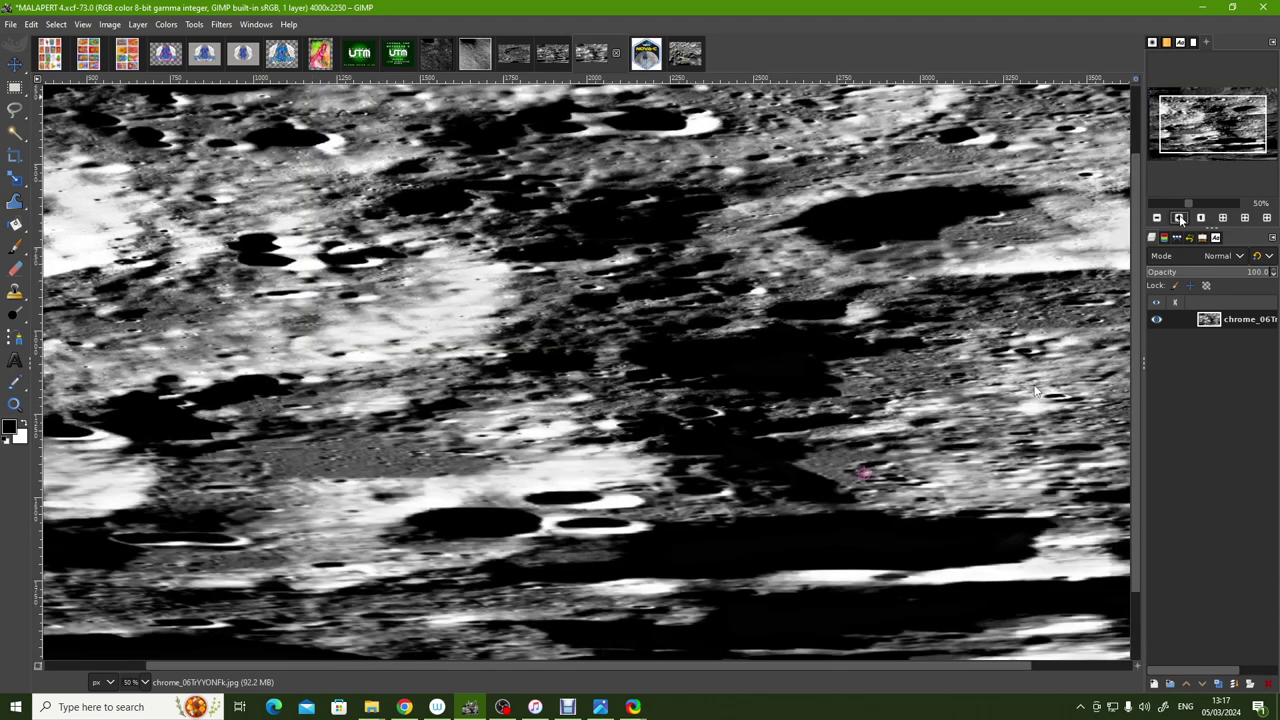
click(1178, 217)
scroll(528, 222, up, 5)
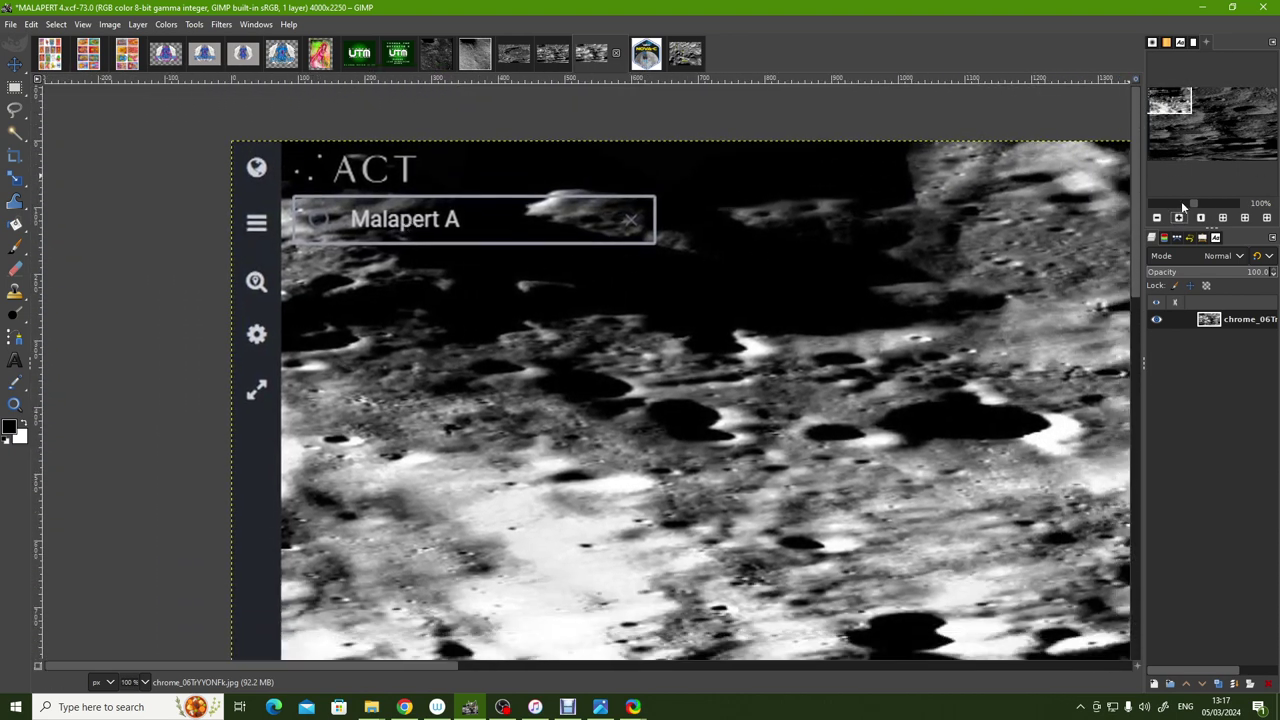
click(1157, 218)
click(1157, 218)
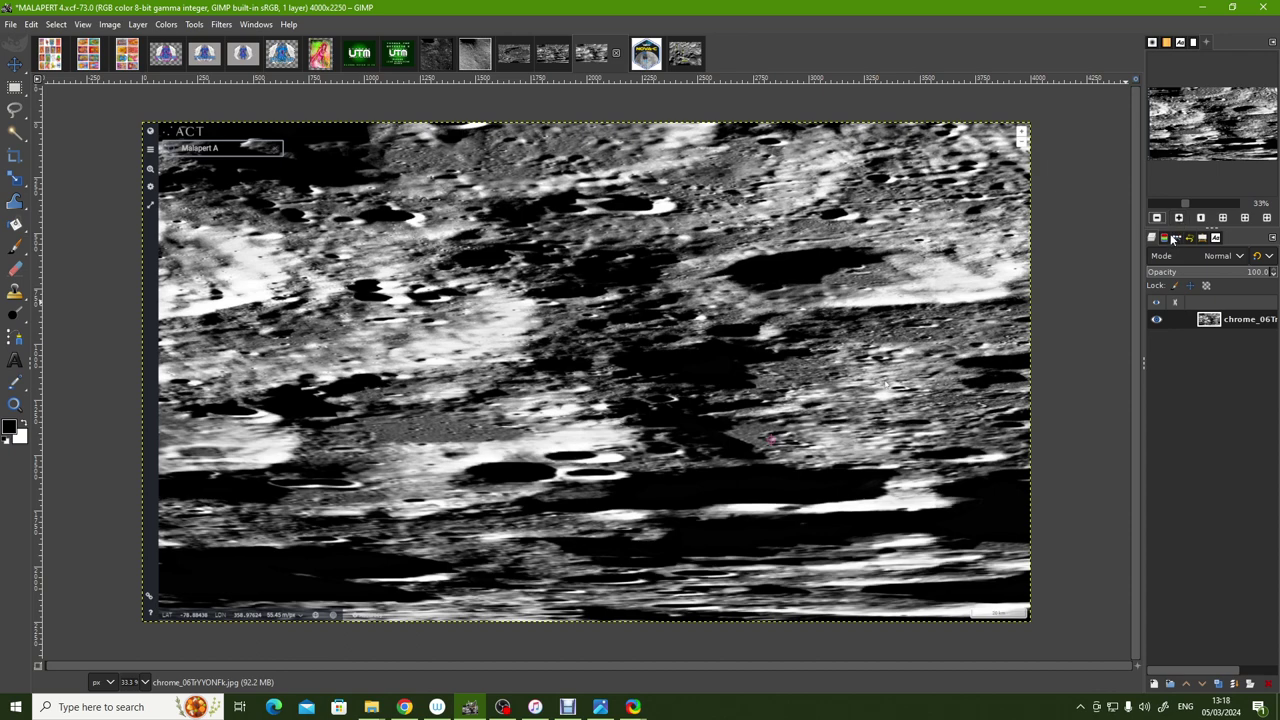
click(1179, 218)
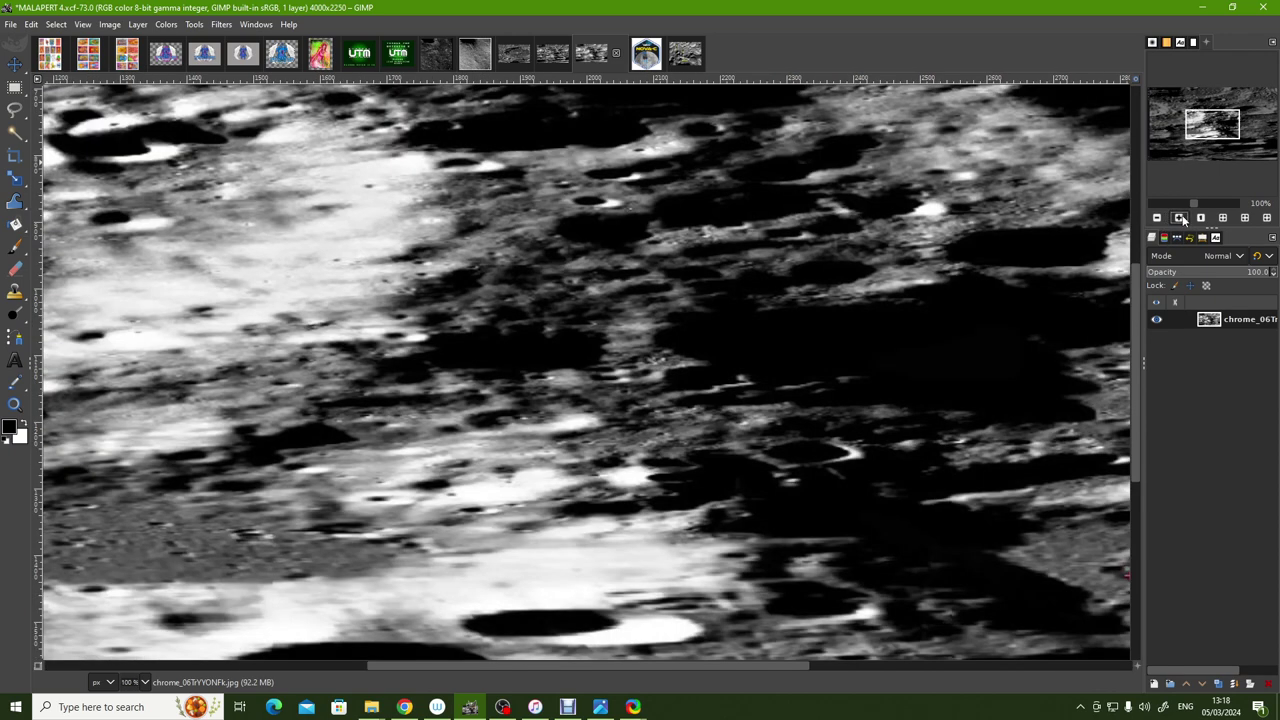
click(1179, 218)
drag(1210, 125, 1242, 133)
drag(1078, 103, 1016, 123)
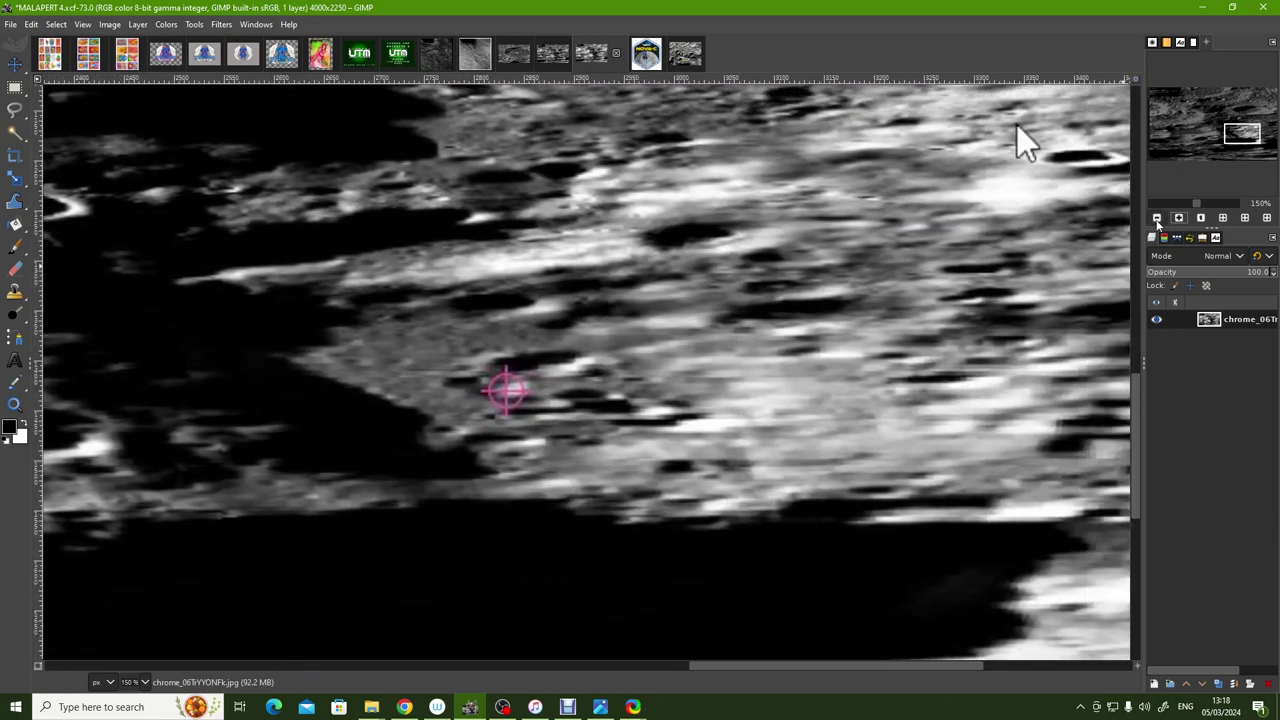
Recentre on the dark shadowed basin and magnify it to 150%.
click(1157, 218)
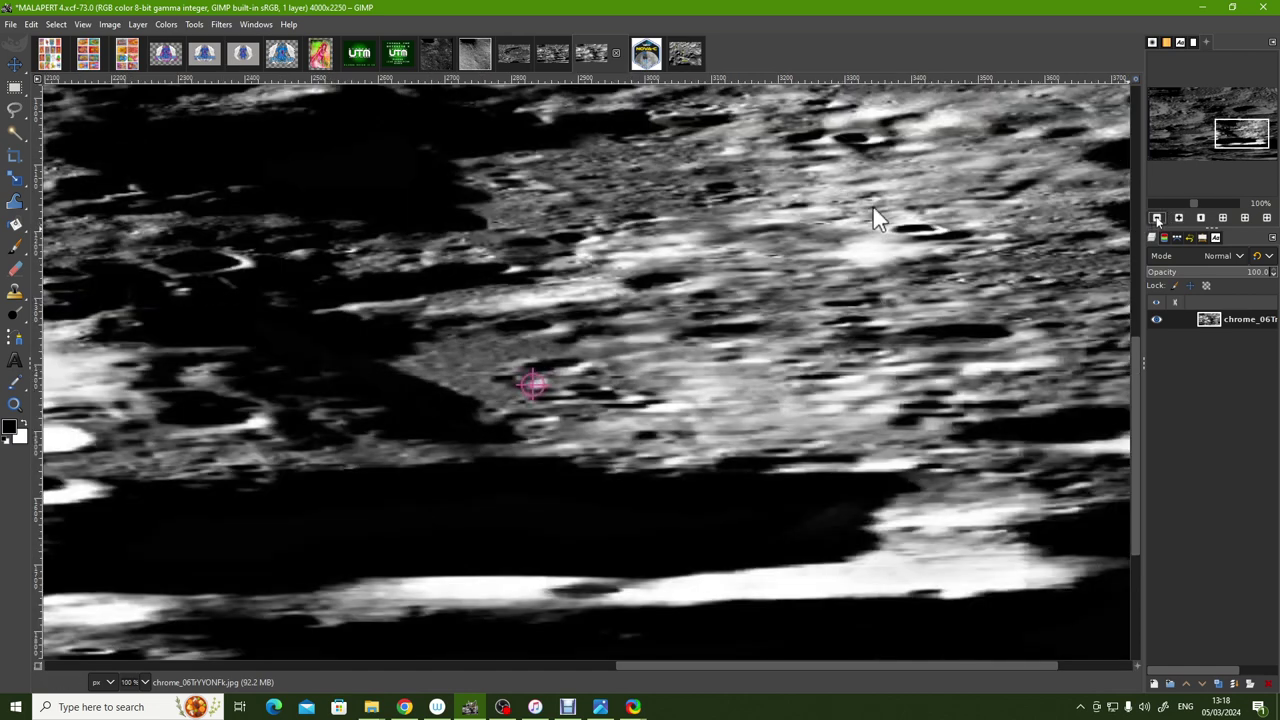
click(1157, 218)
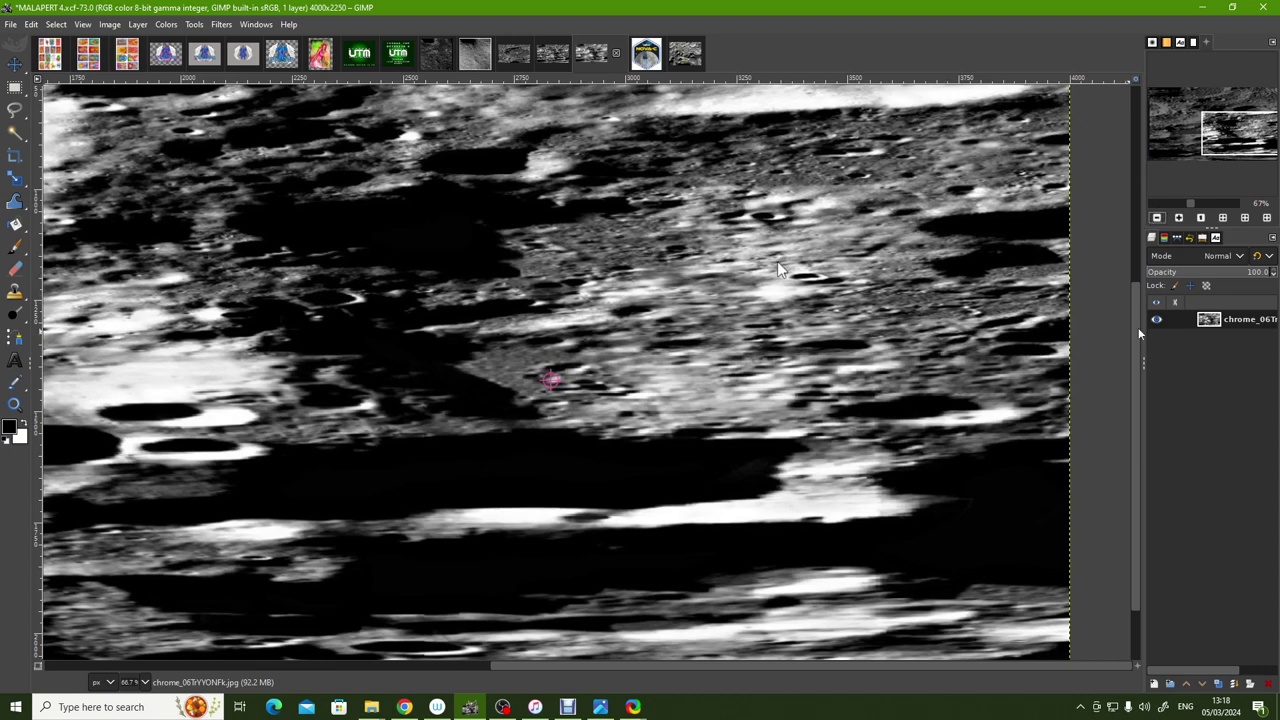
drag(1236, 135, 1218, 150)
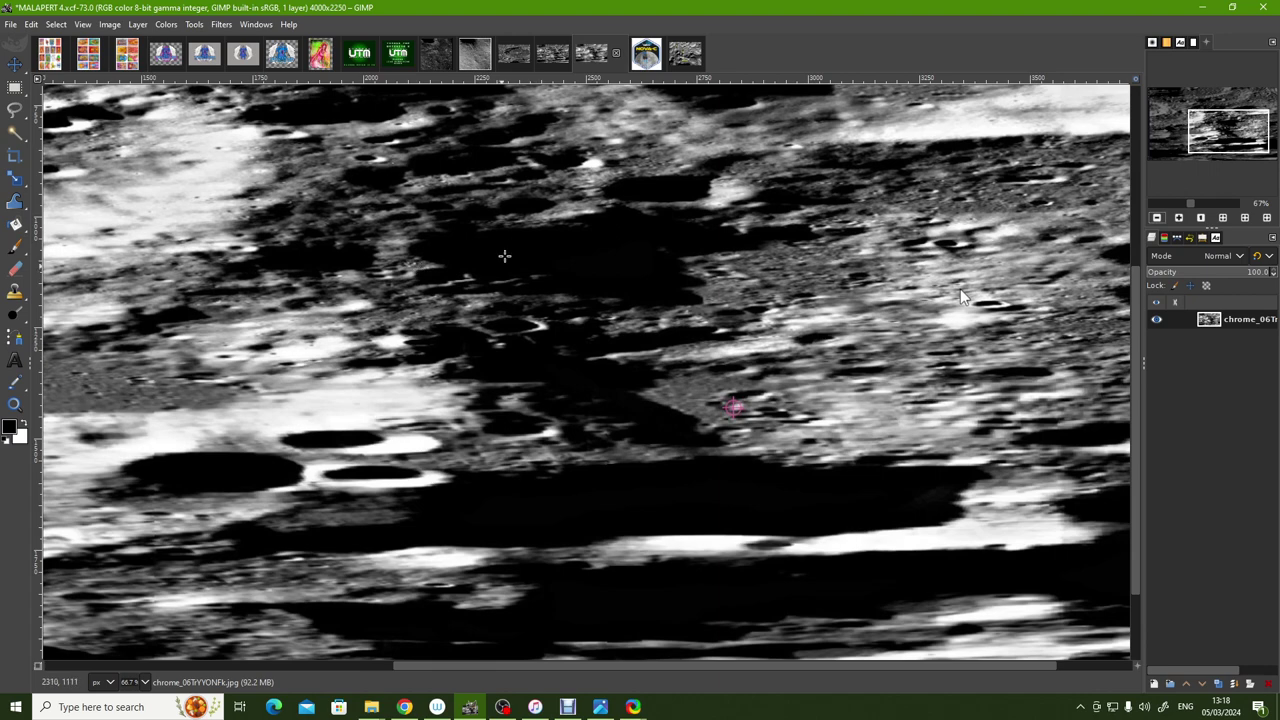
click(1180, 218)
drag(1207, 163, 1190, 158)
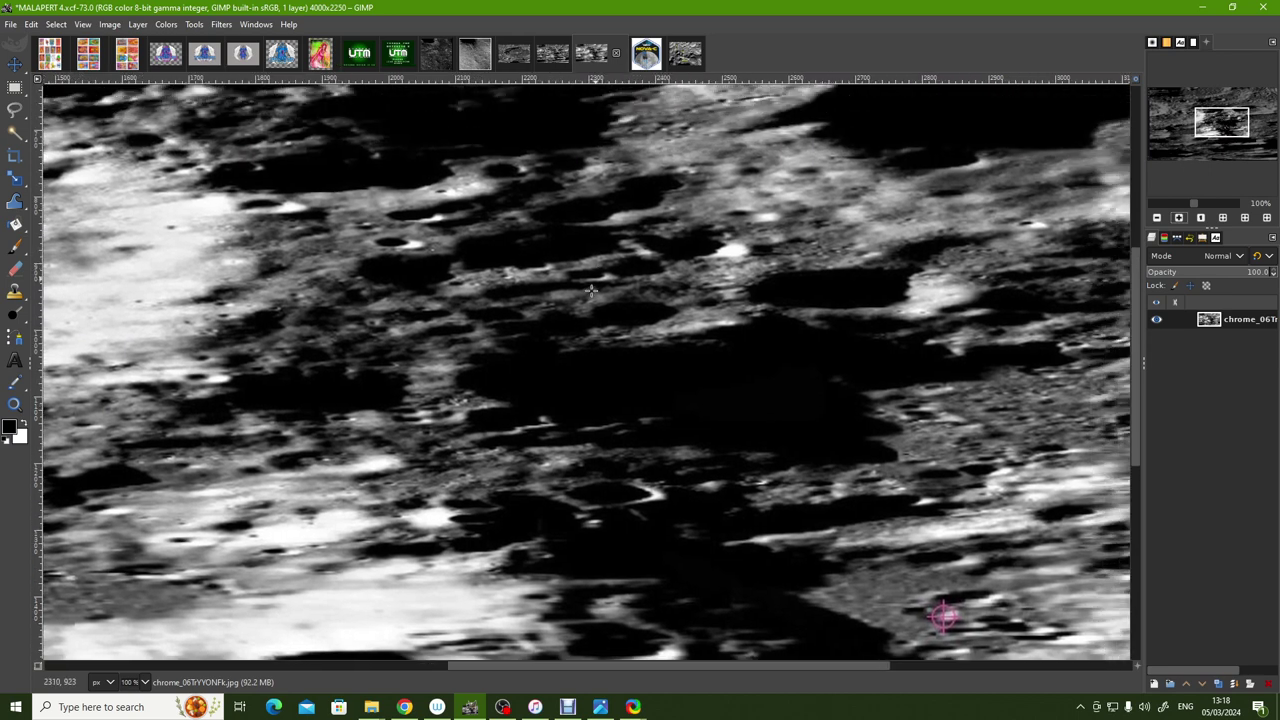
click(1179, 219)
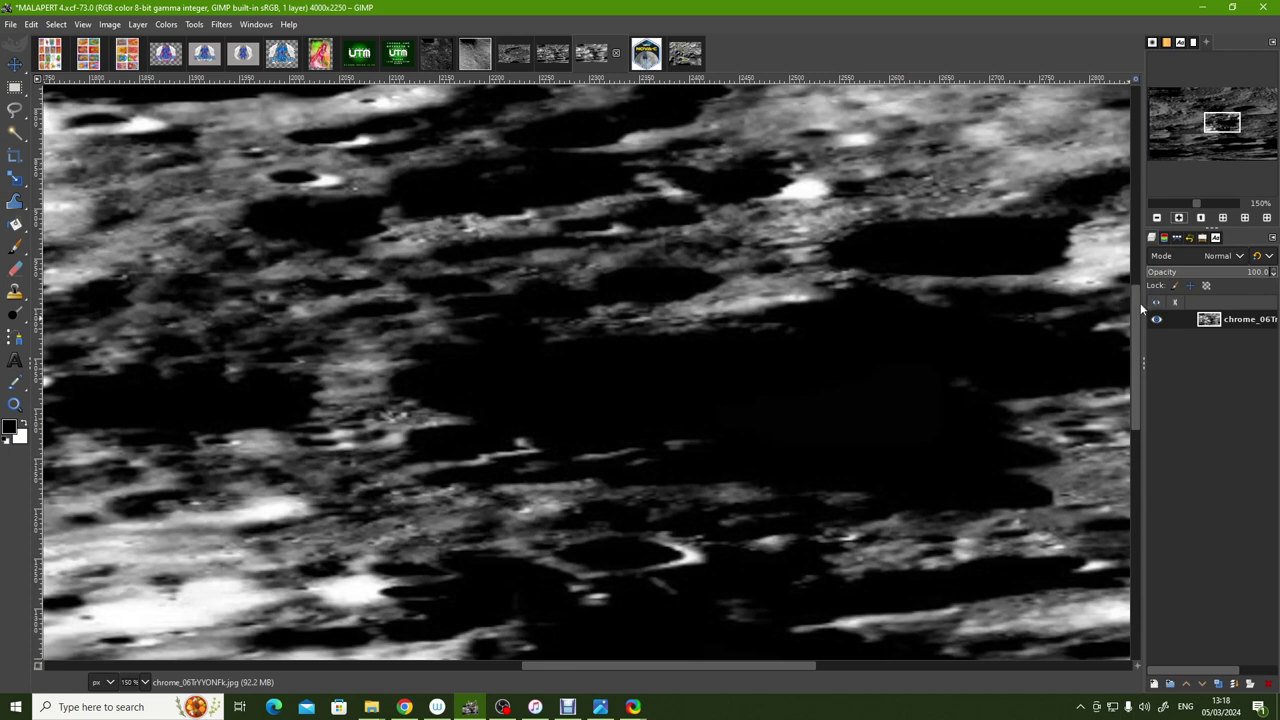
mouse_move(1134, 305)
mouse_down()
mouse_move(1132, 382)
mouse_move(1142, 304)
mouse_up()
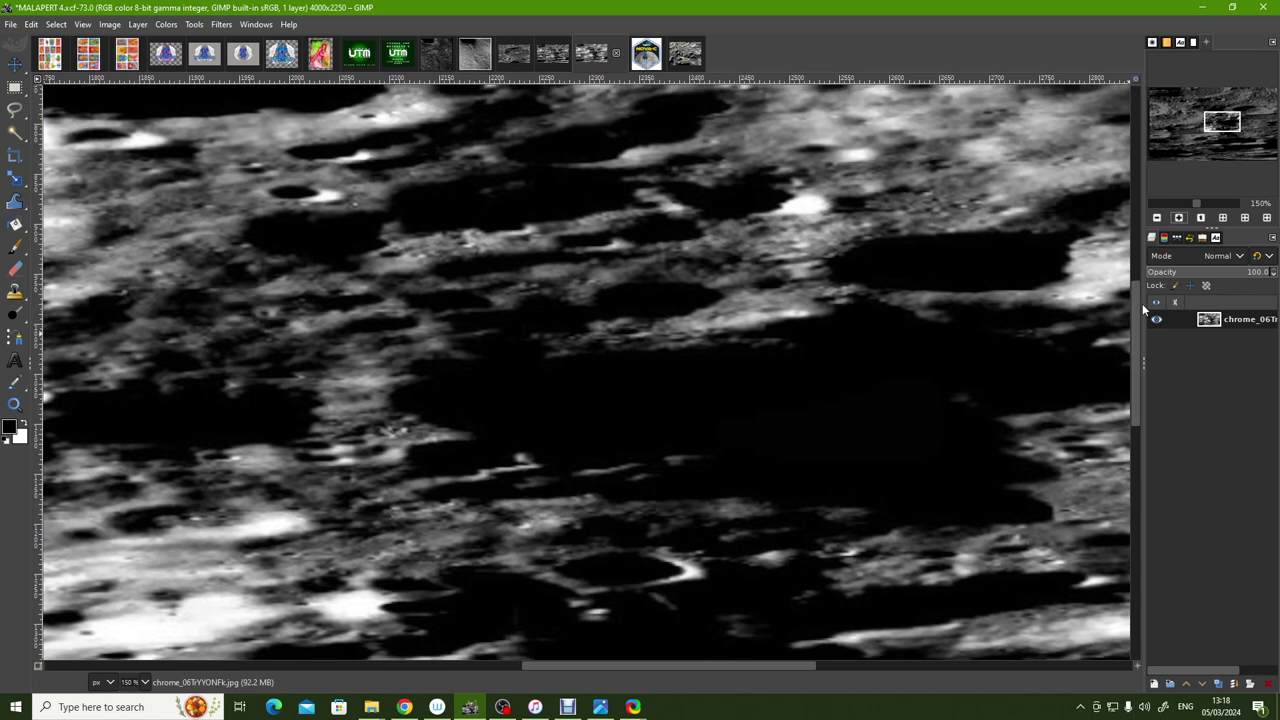
drag(1142, 304, 1140, 312)
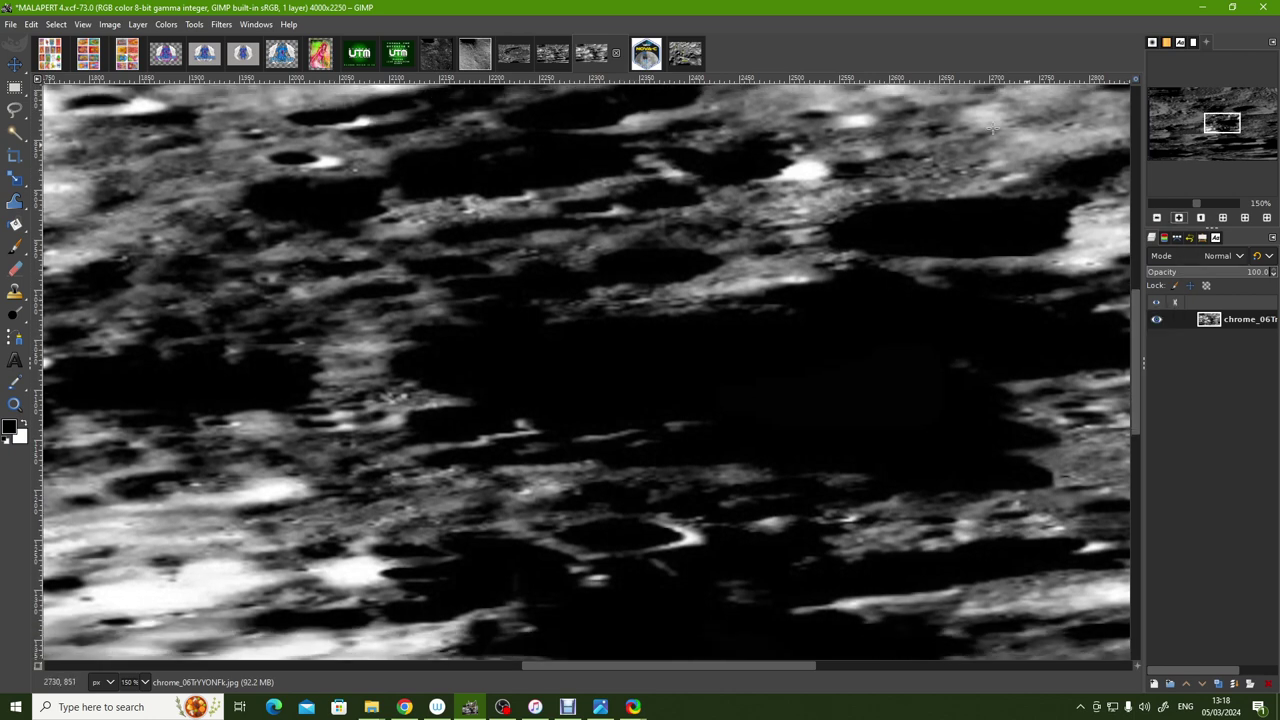
Switch to the odyessa2wkon landing-area image and zoom its cratered surface to 150%.
click(442, 58)
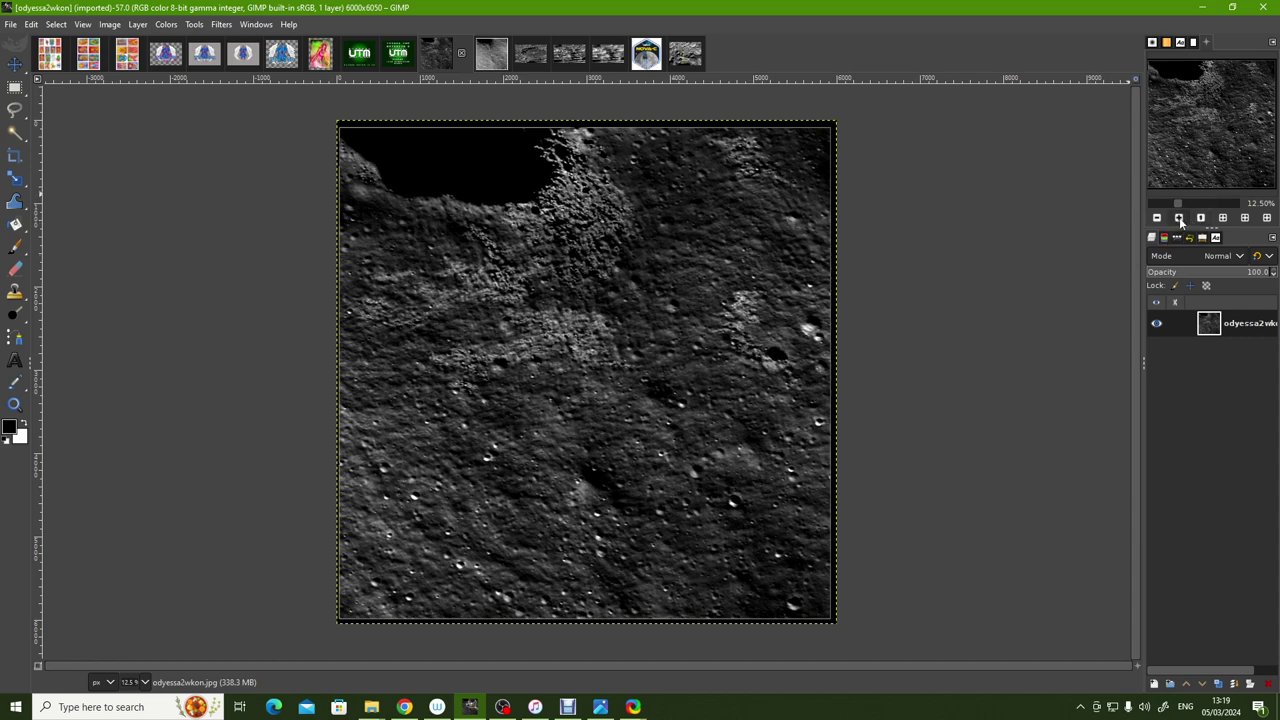
click(1181, 220)
click(1189, 220)
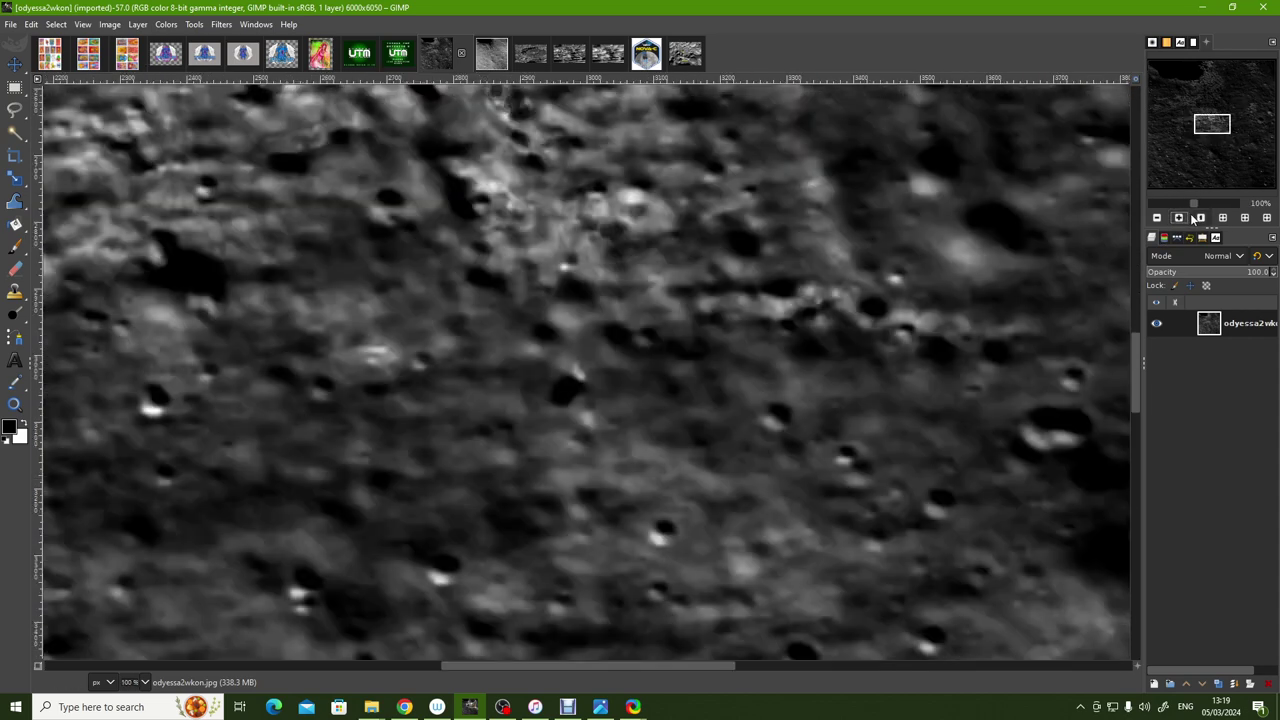
click(1181, 220)
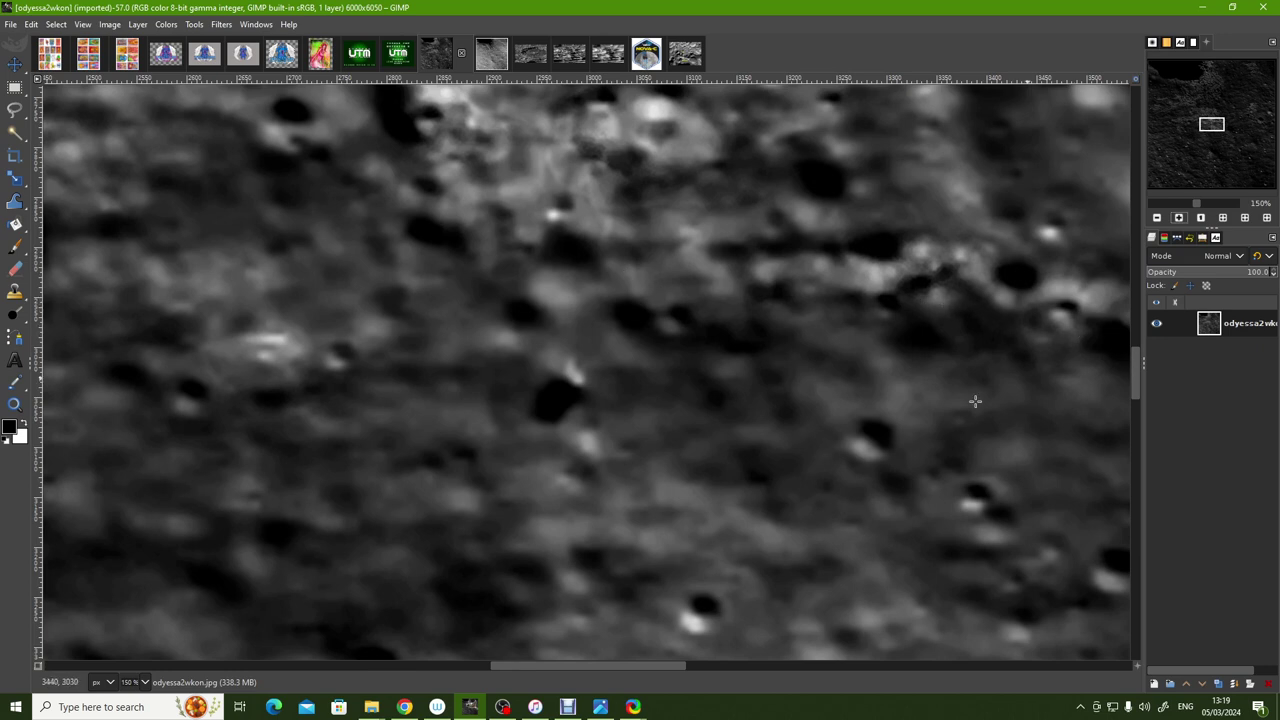
drag(622, 669, 667, 666)
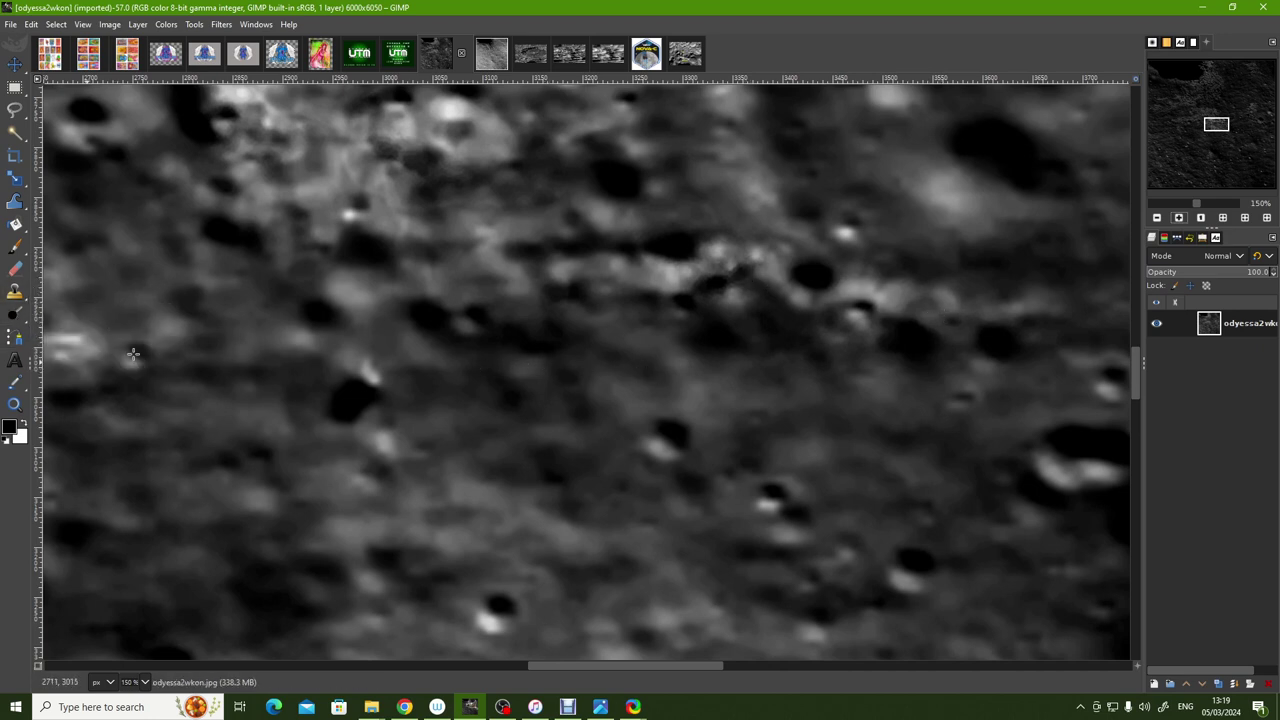
Select the Dodge/Burn tool, show its Tool Options, and zoom out to 67%.
click(60, 318)
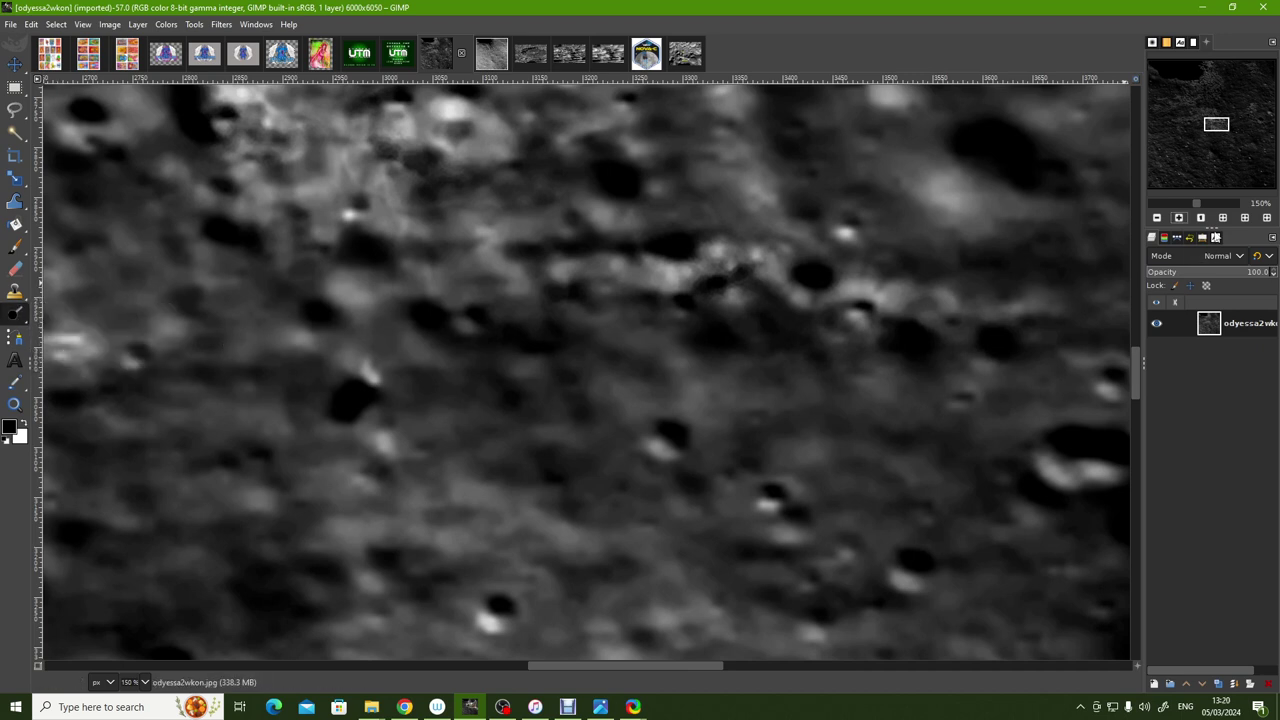
click(1201, 238)
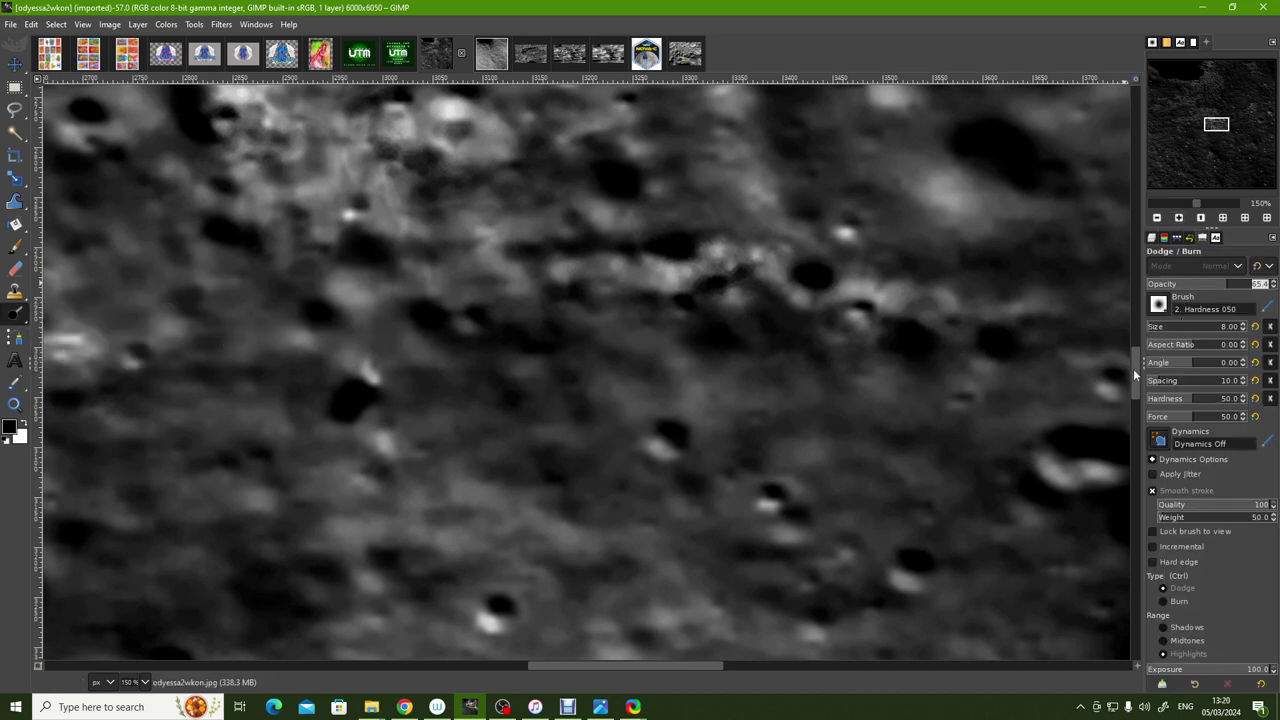
drag(1134, 369, 1134, 359)
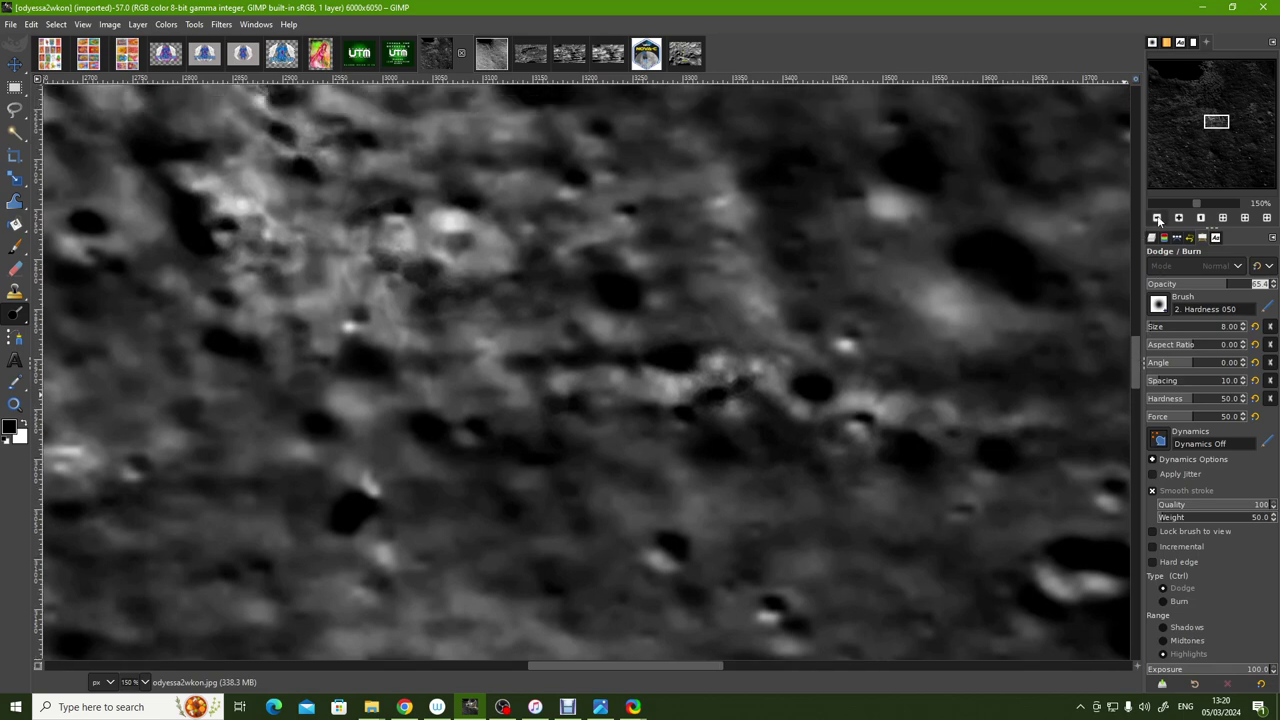
click(1157, 218)
click(1157, 218)
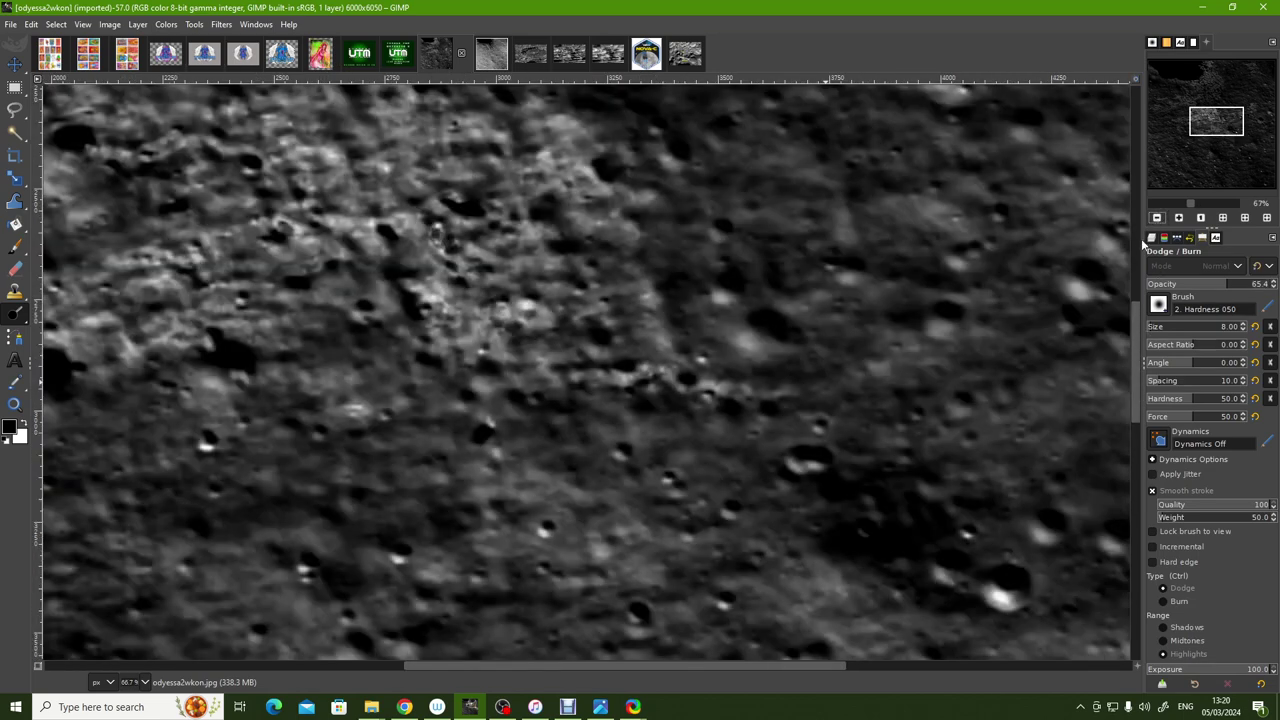
drag(1134, 334, 1133, 347)
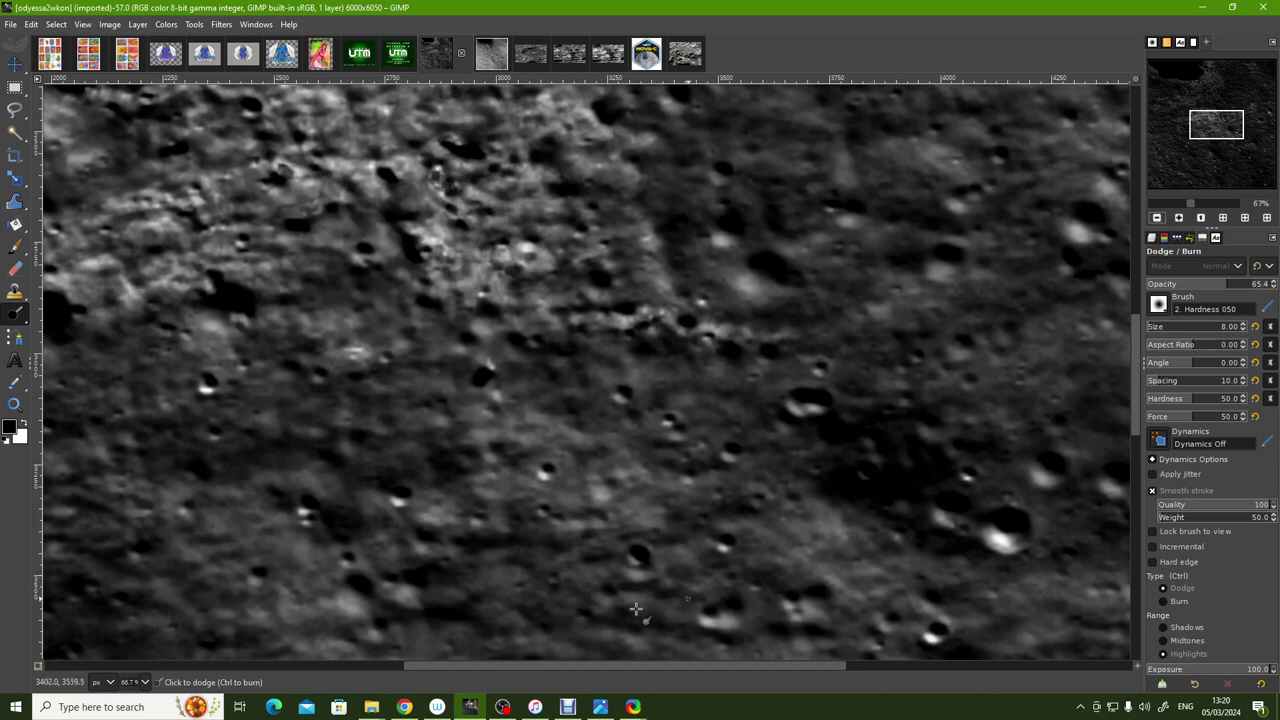
Play the NASA News Conference video in Chrome and pause it at 5:04.
click(404, 707)
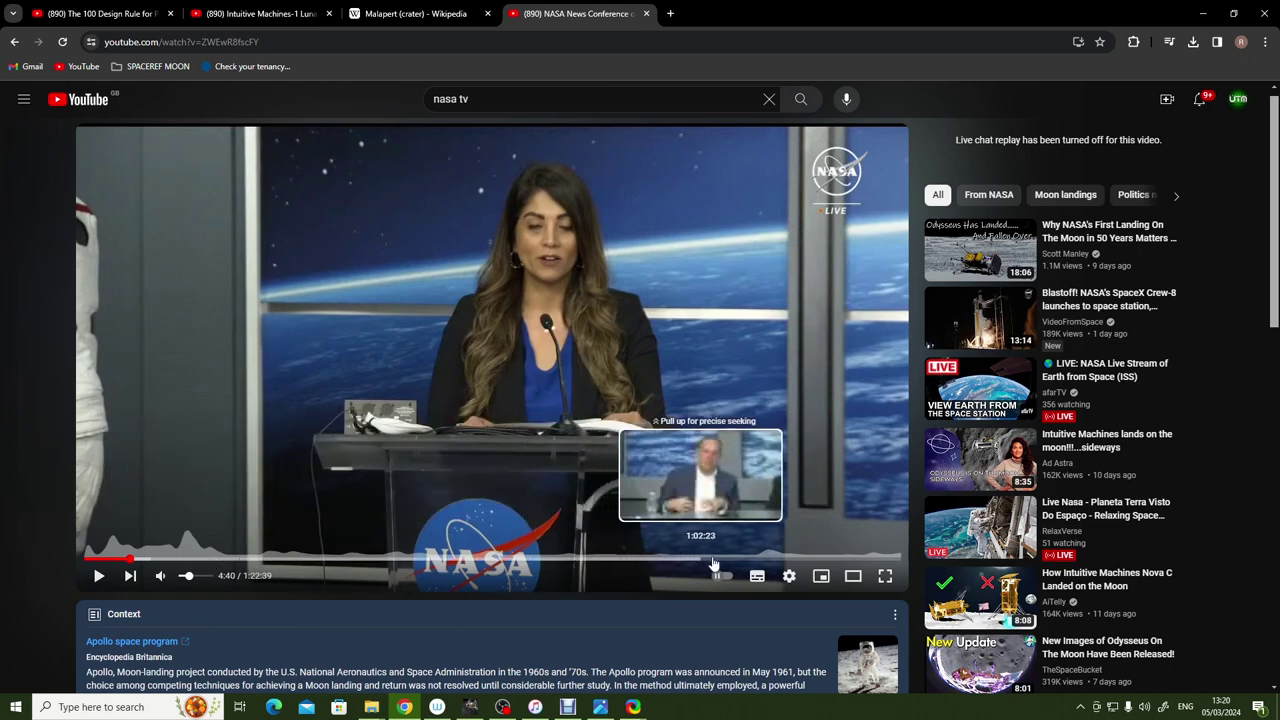
click(99, 578)
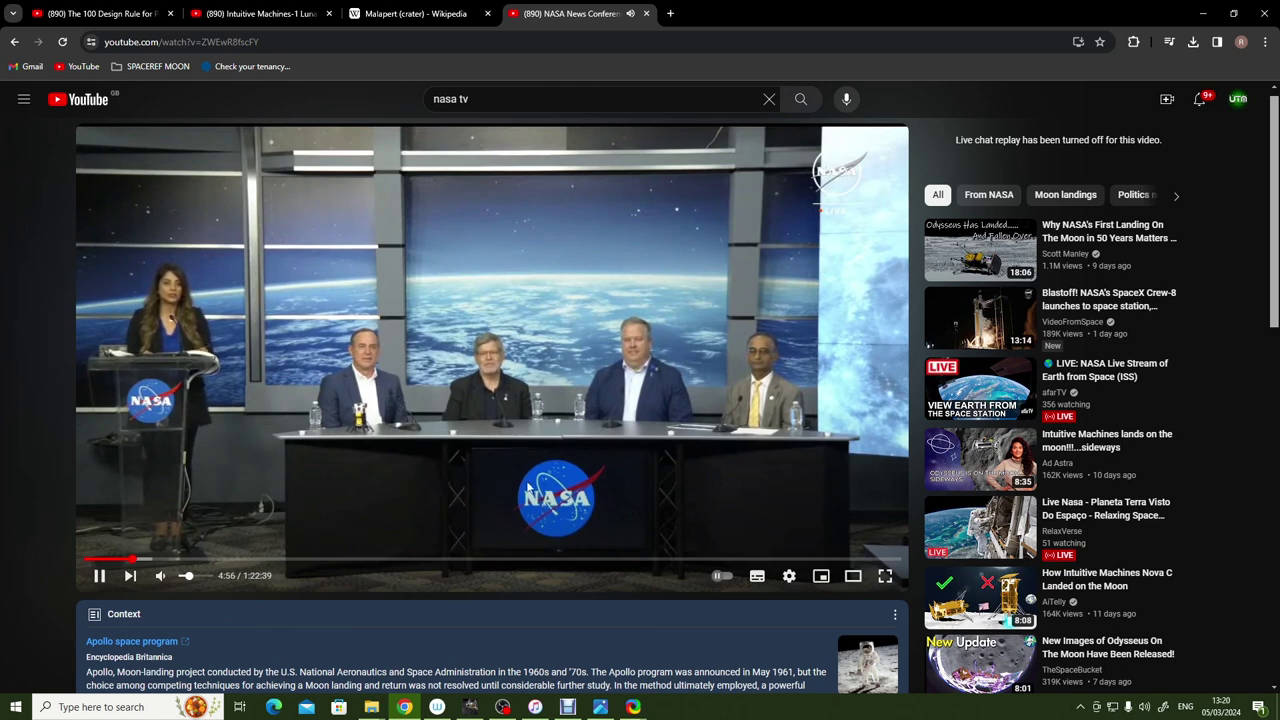
click(420, 486)
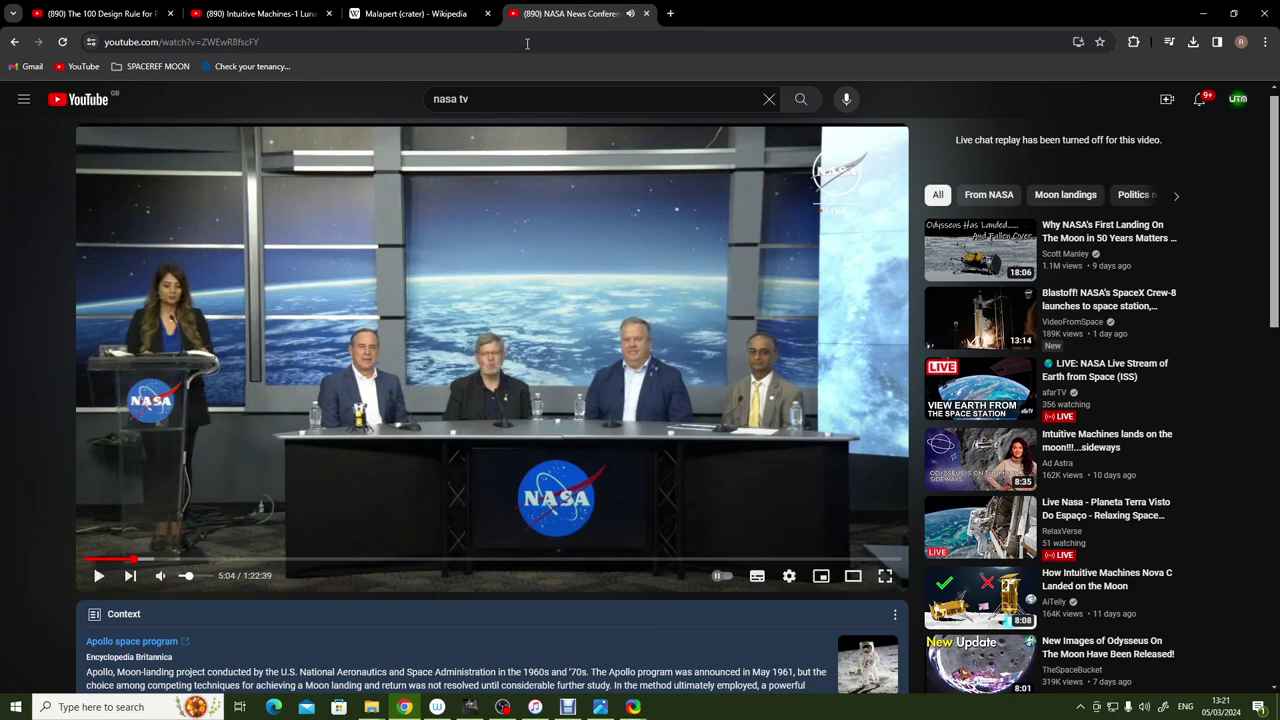
Switch to the Malapert (crater) Wikipedia article.
click(415, 13)
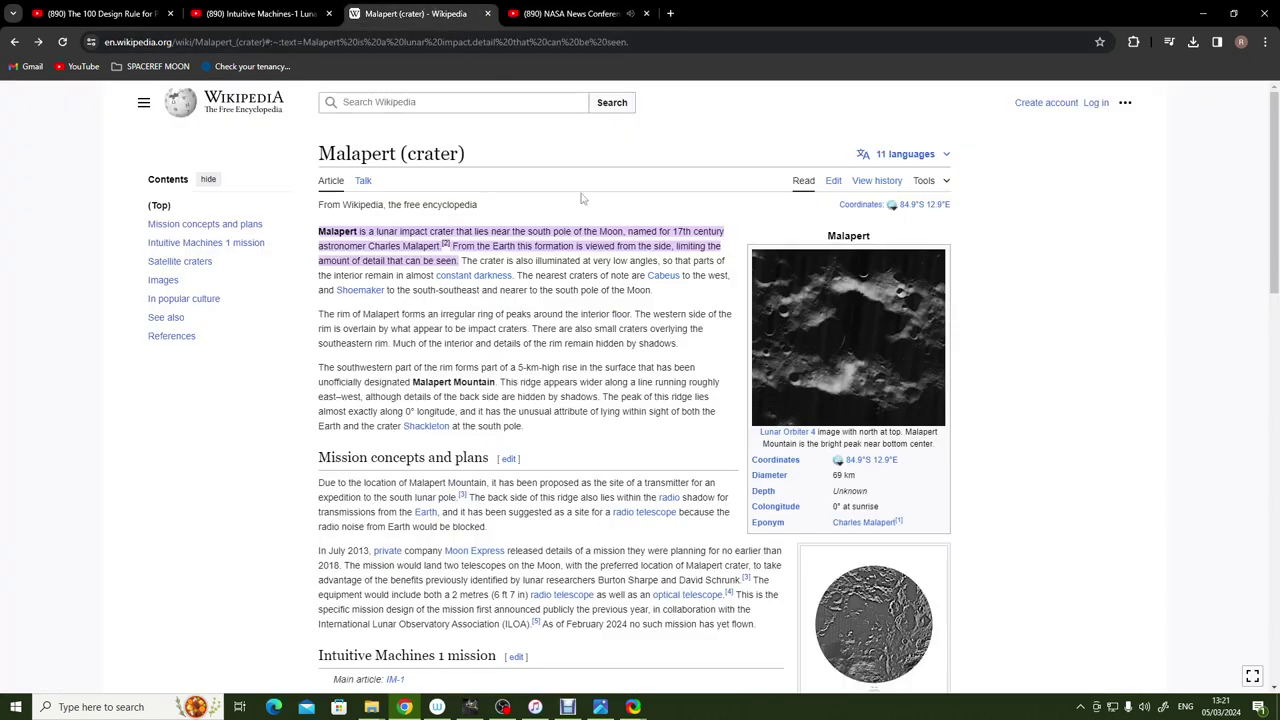
scroll(840, 335, down, 8)
scroll(840, 335, down, 4)
scroll(942, 280, up, 1)
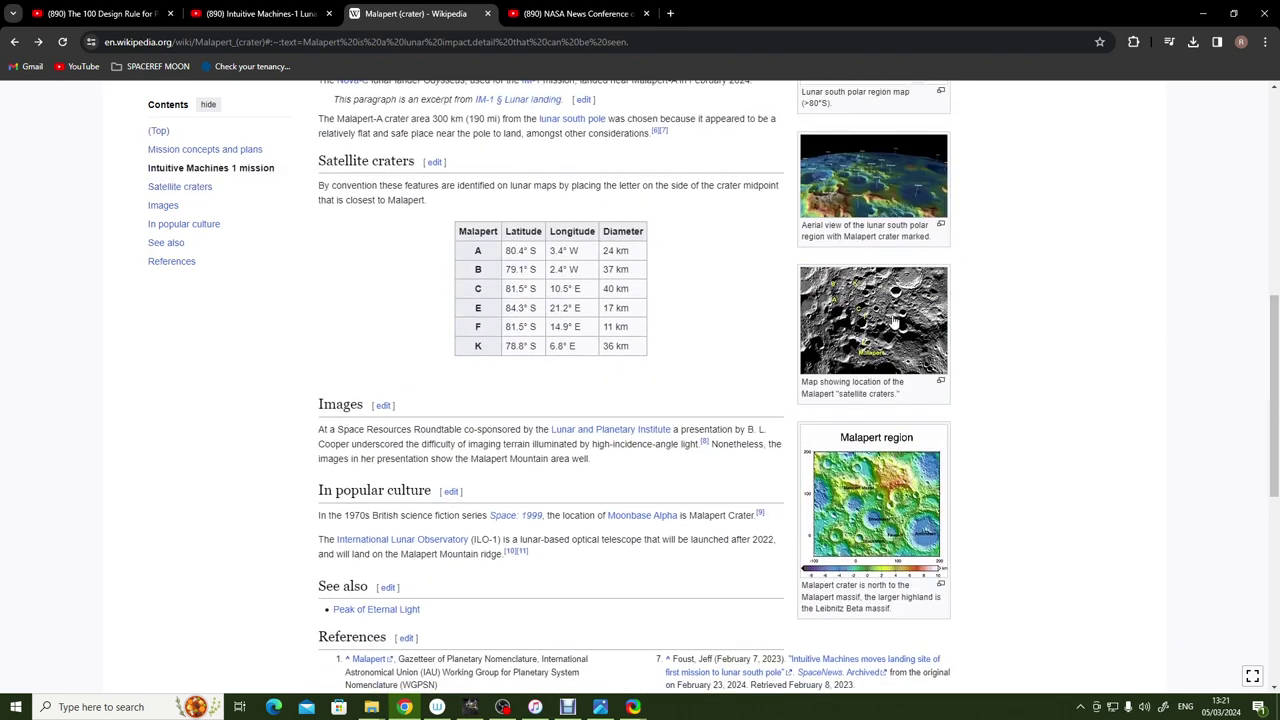
drag(1274, 400, 1274, 150)
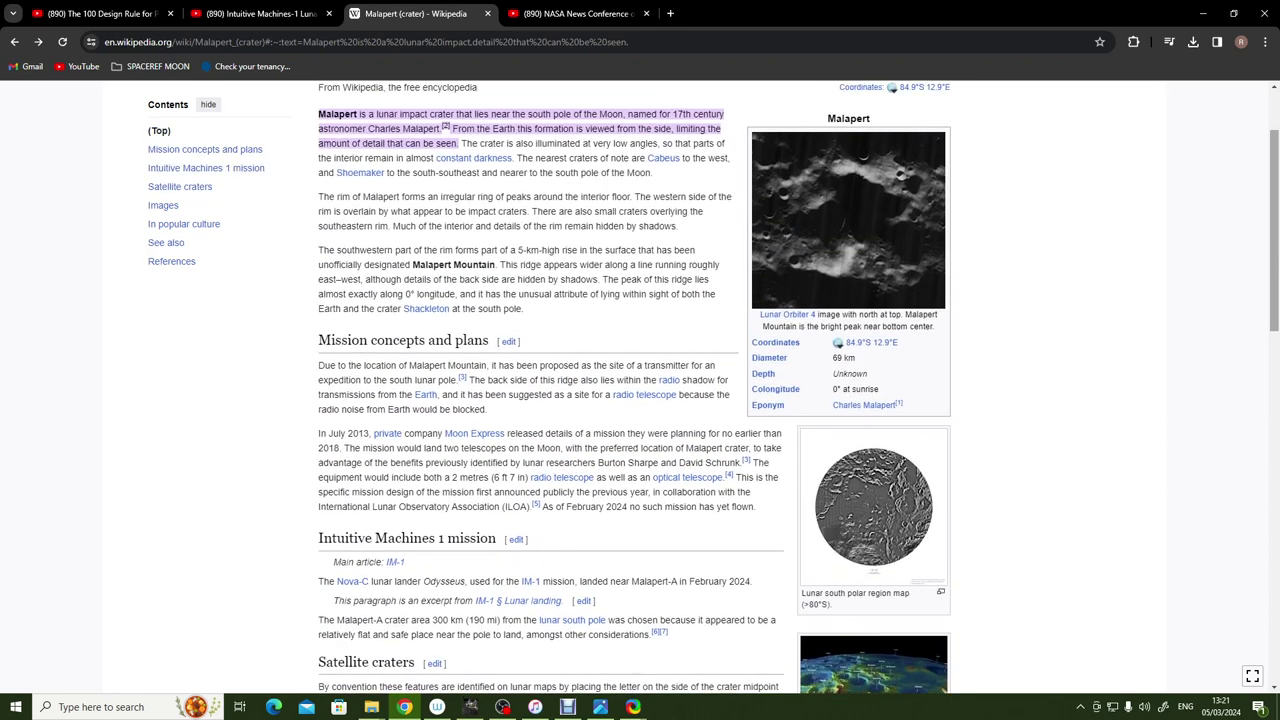
scroll(840, 335, up, 1)
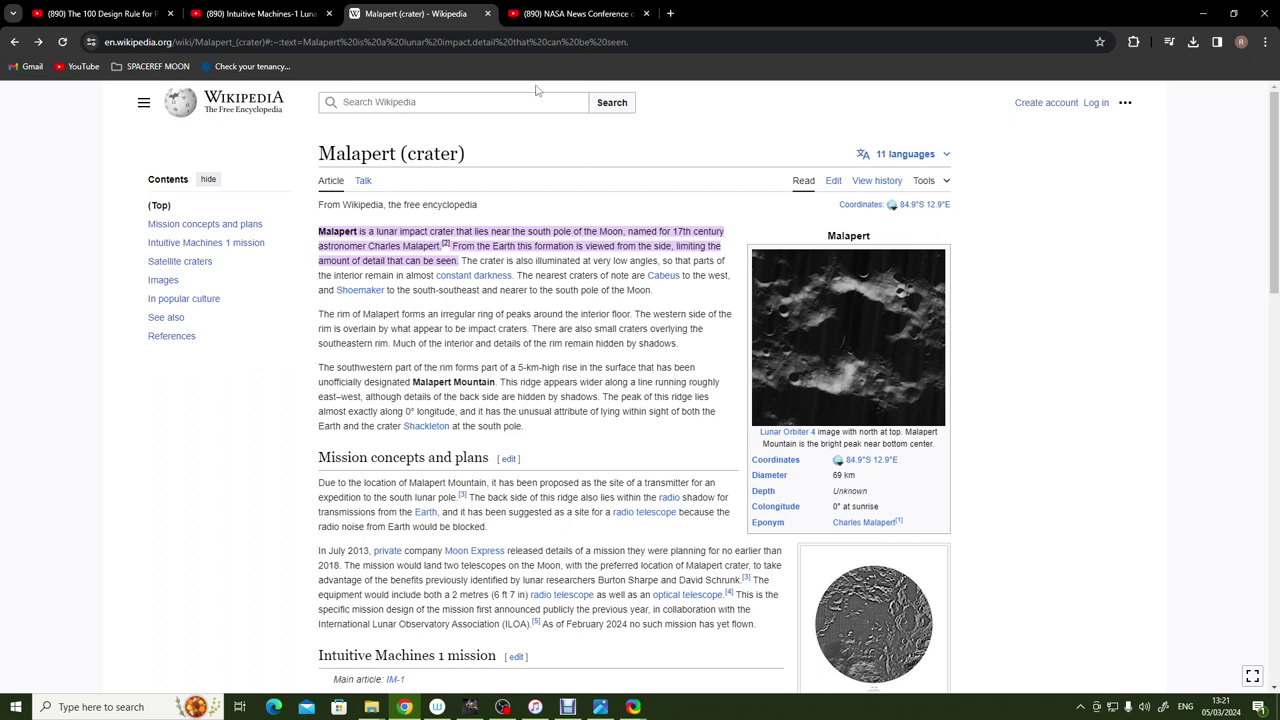
Return to the Odysseus image and dodge a short stroke near the canvas centre.
click(470, 707)
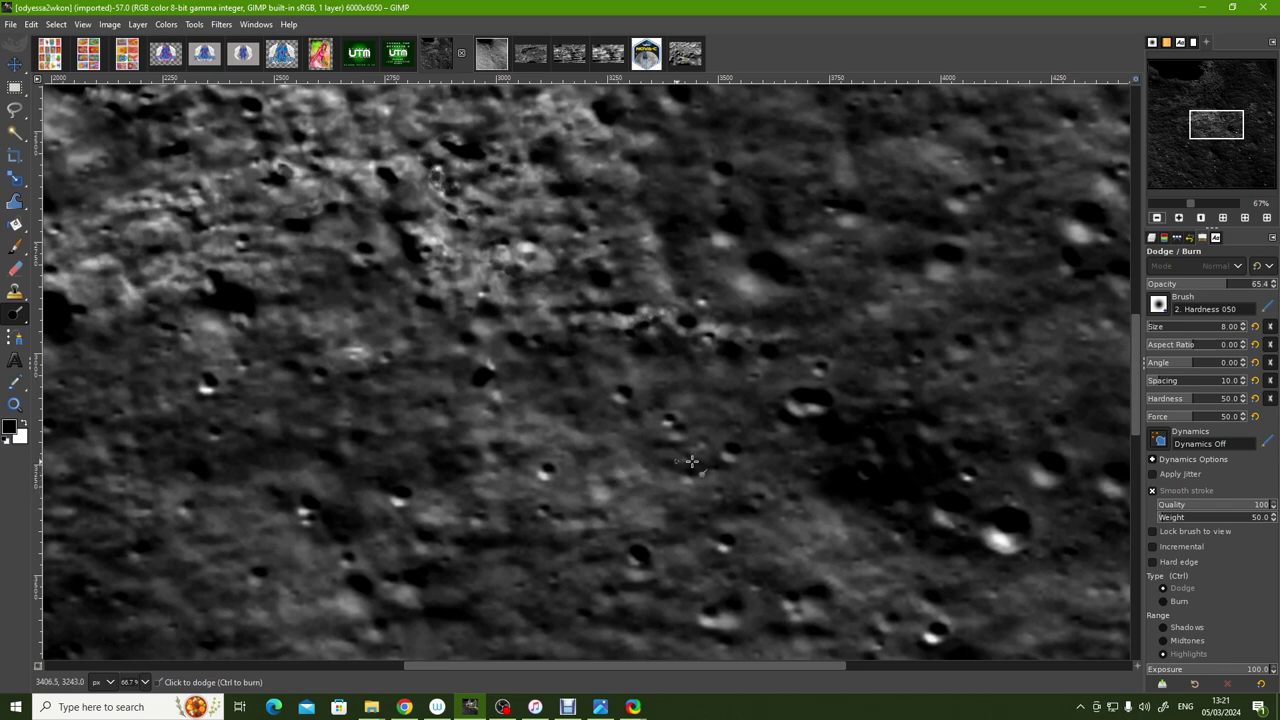
drag(1134, 414, 1135, 400)
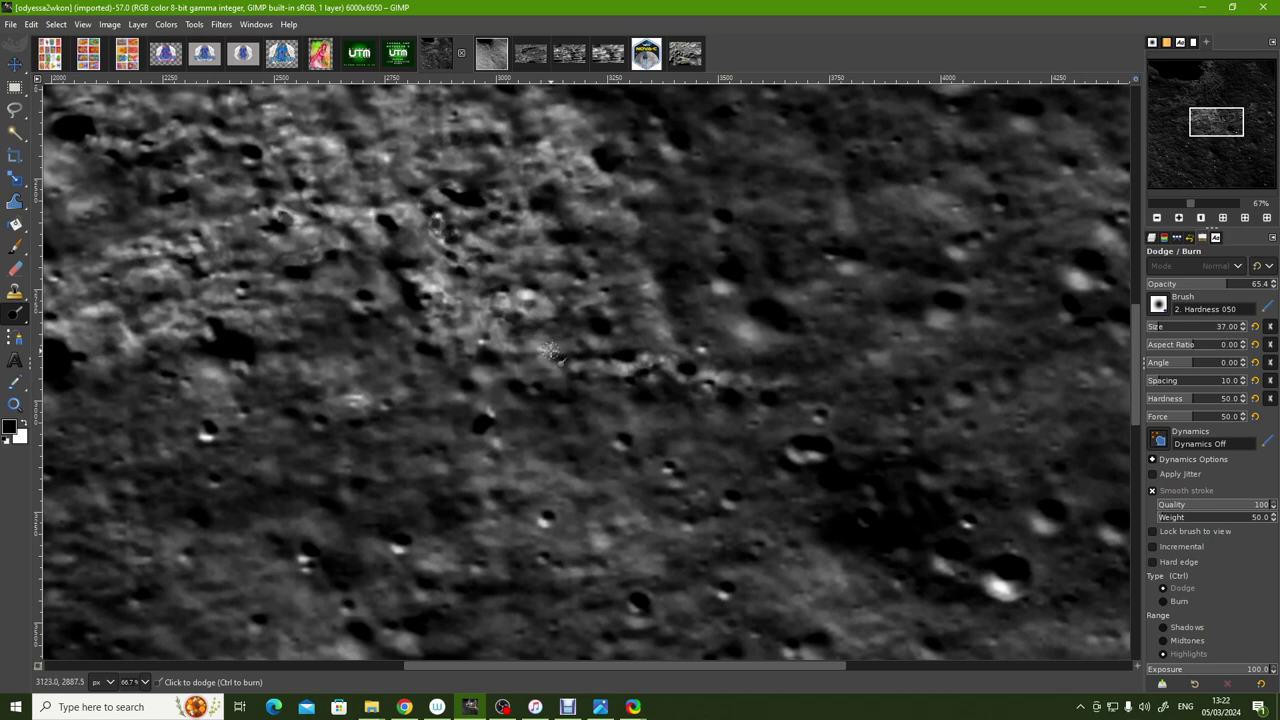
drag(548, 336, 575, 332)
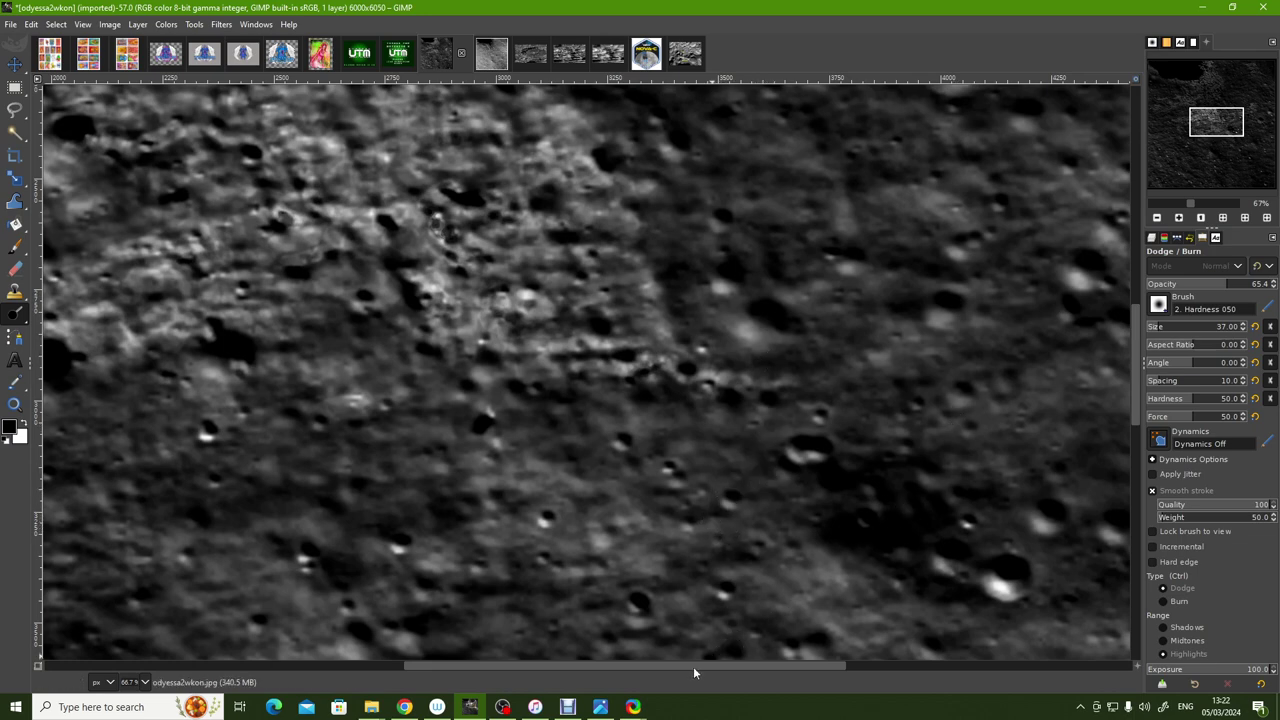
drag(684, 665, 654, 669)
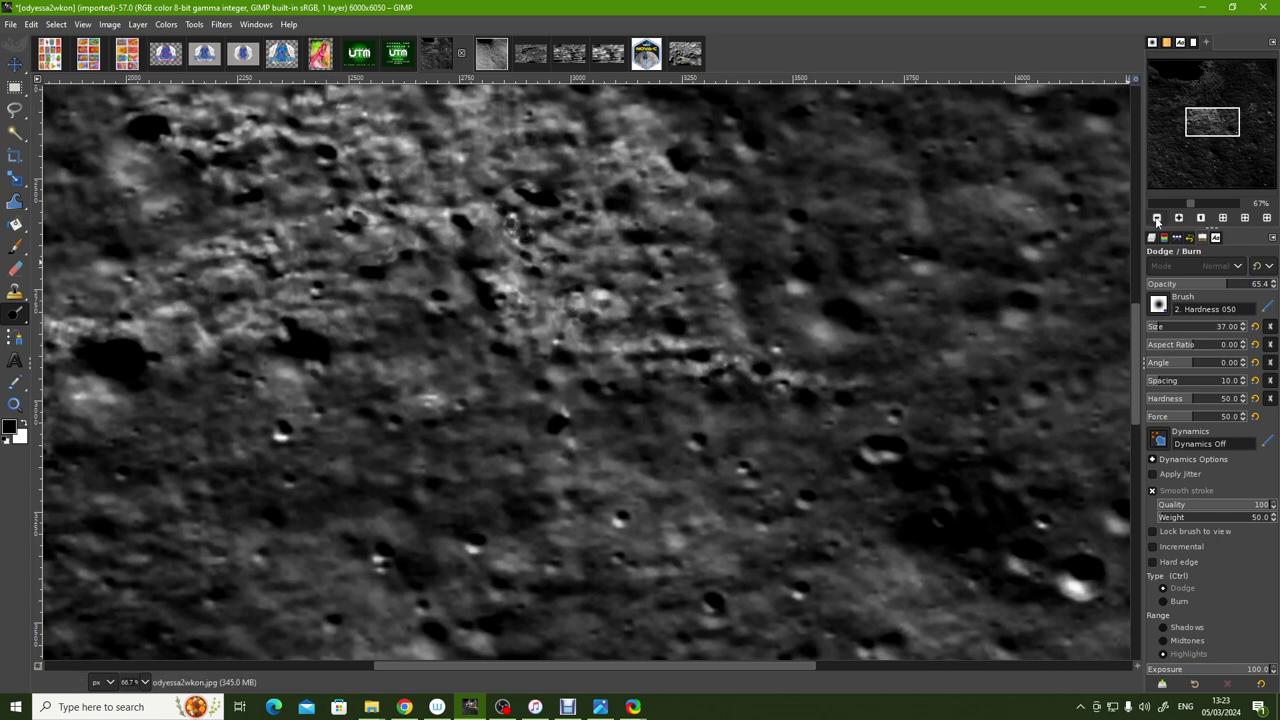
click(1157, 217)
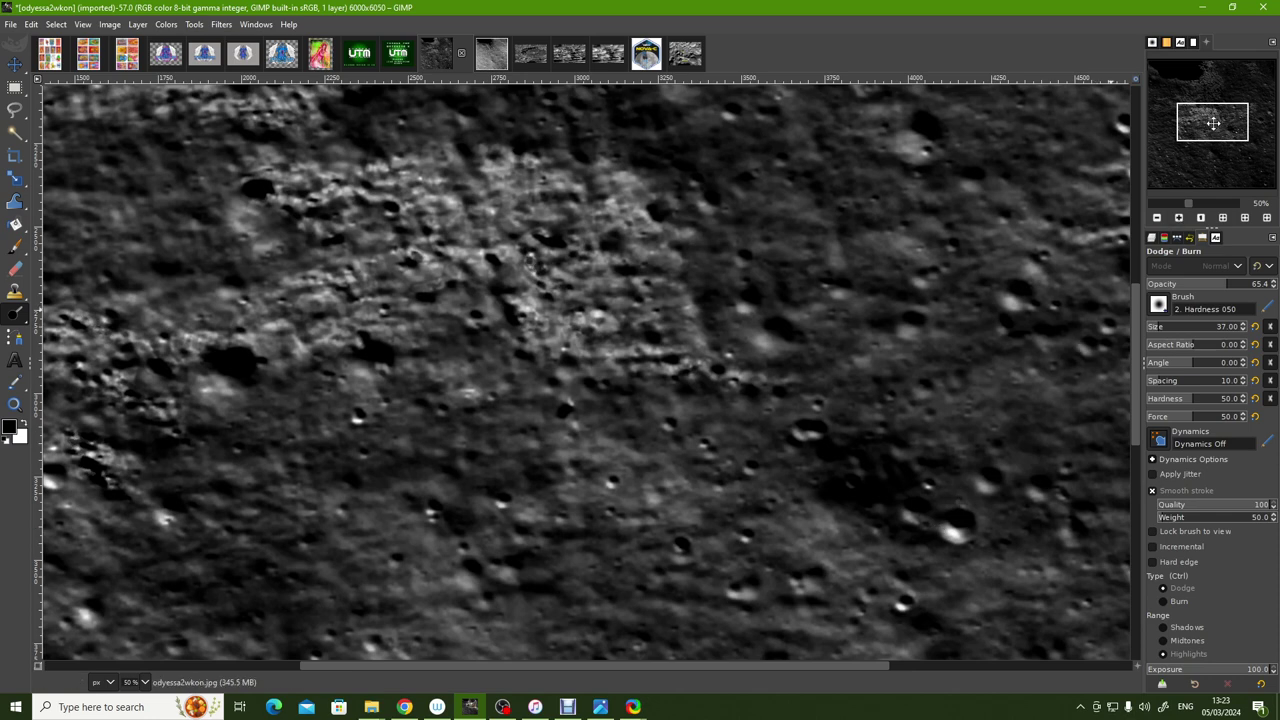
drag(1213, 123, 1186, 104)
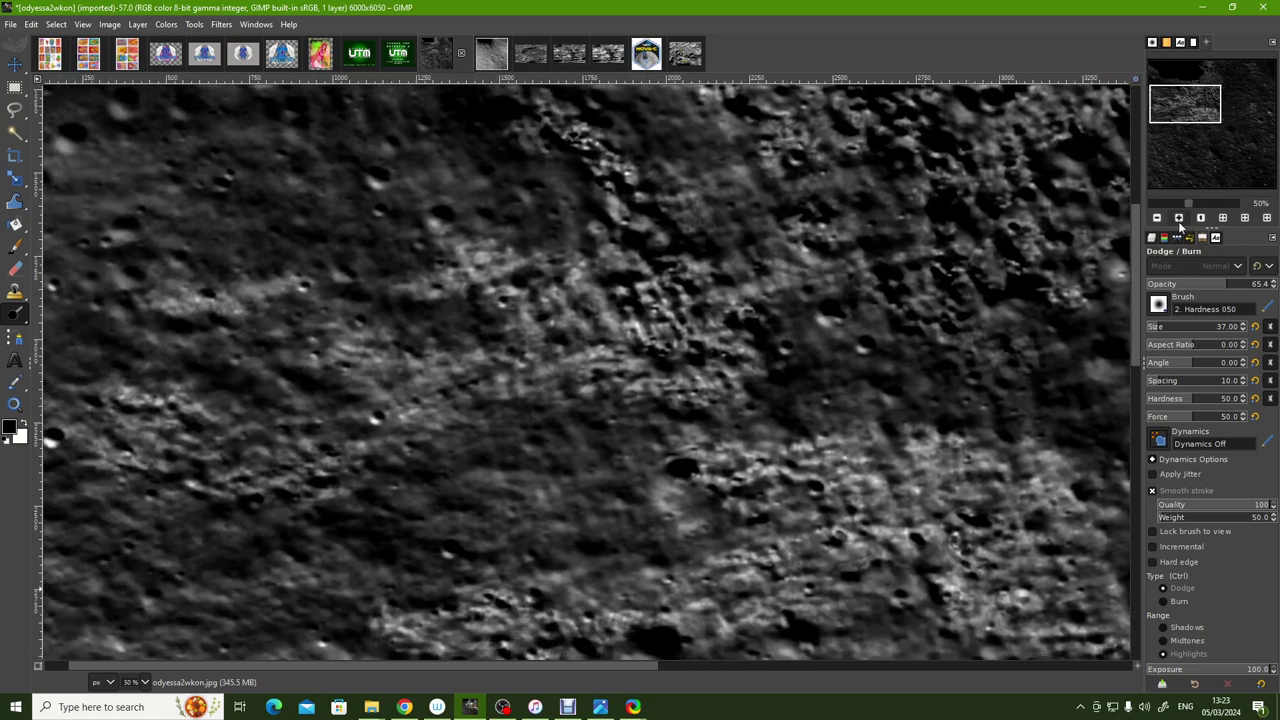
click(1179, 218)
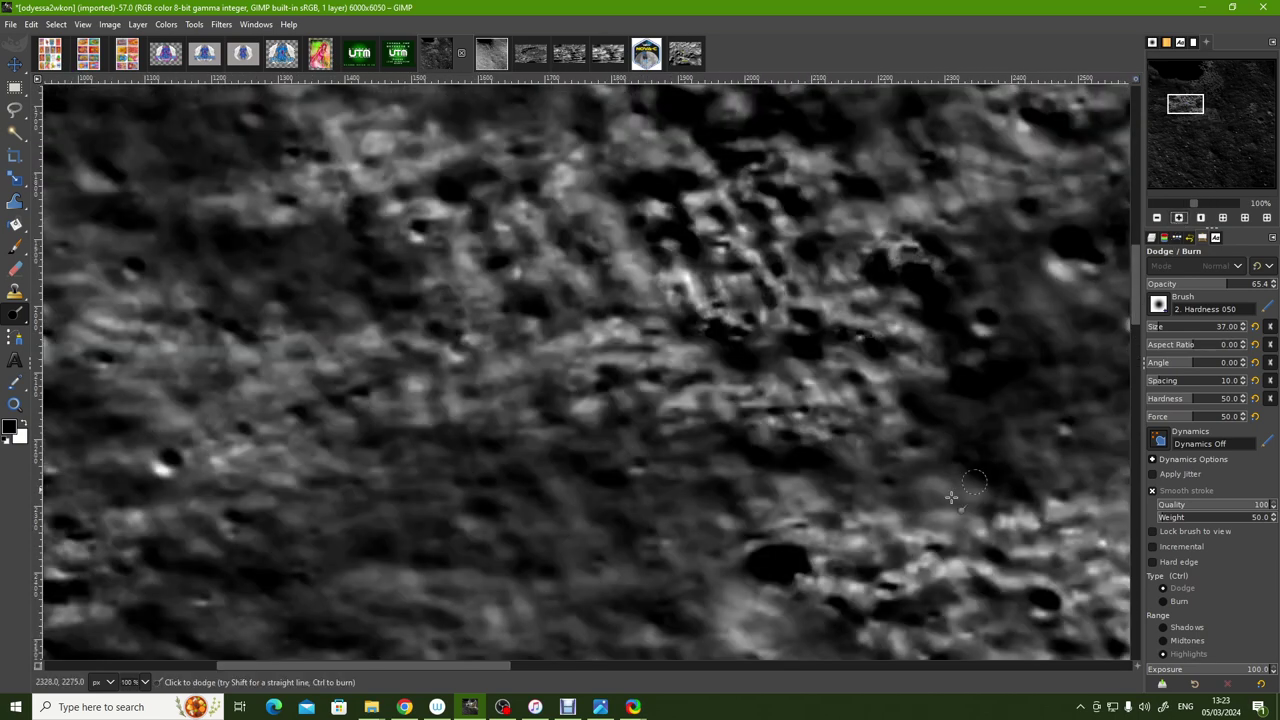
drag(482, 668, 570, 668)
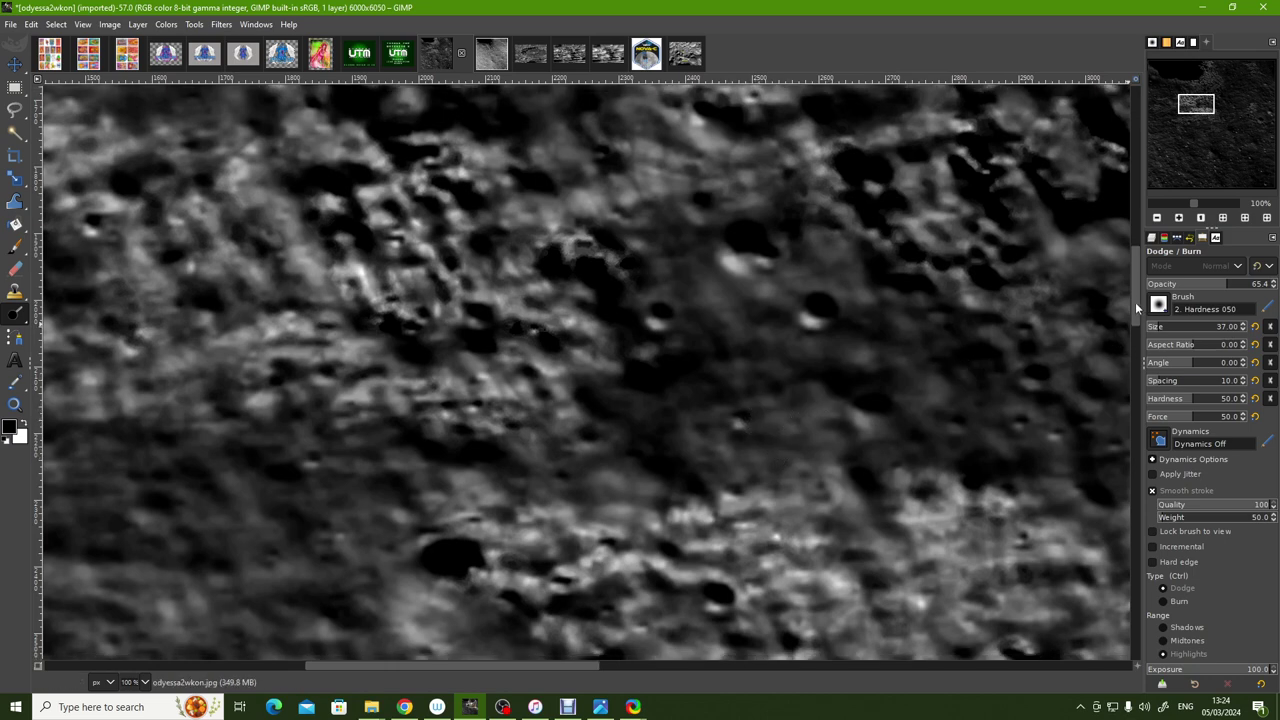
drag(1135, 302, 1134, 266)
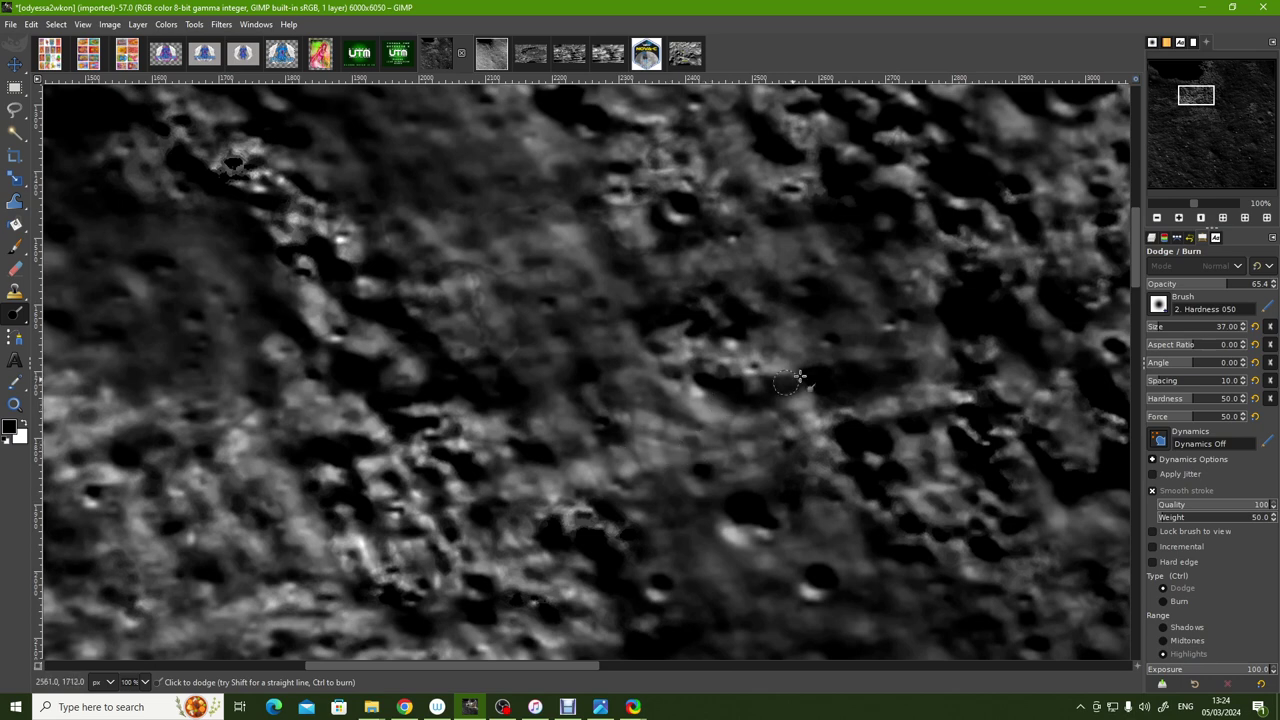
drag(1136, 262, 1136, 202)
drag(570, 670, 690, 656)
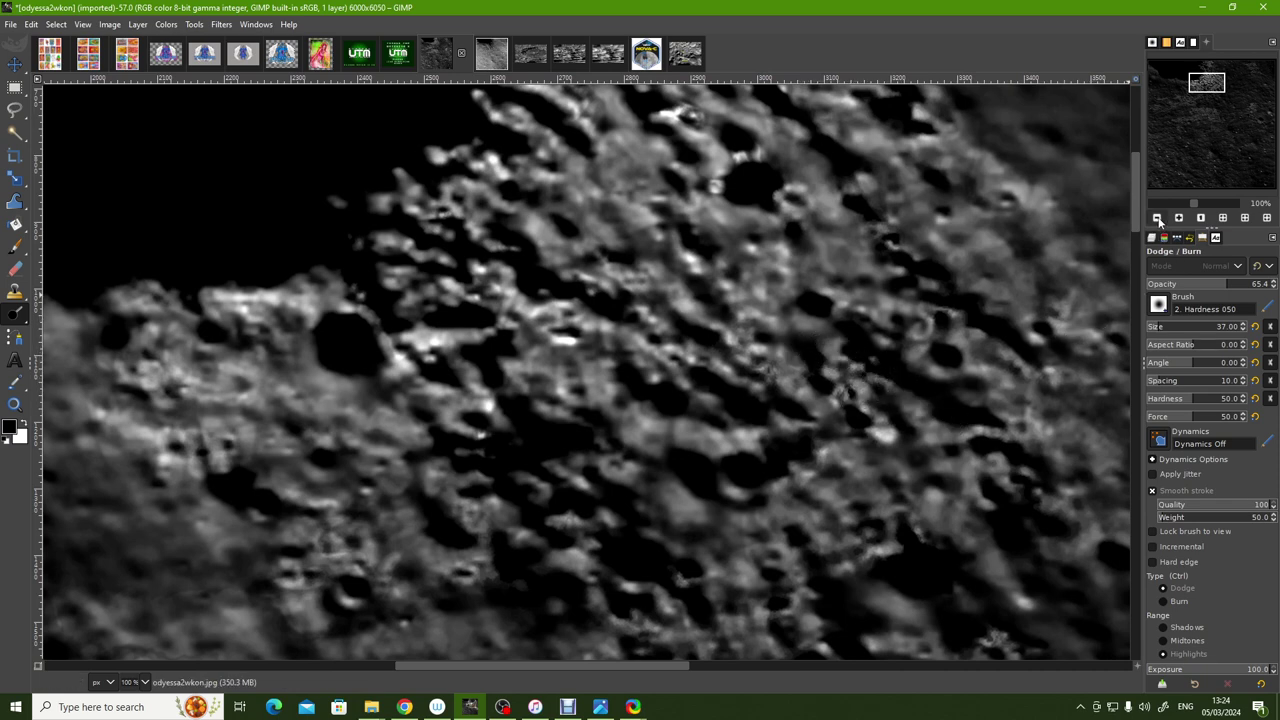
click(1158, 219)
mouse_move(1137, 243)
mouse_down()
mouse_move(1138, 218)
mouse_move(1137, 243)
mouse_up()
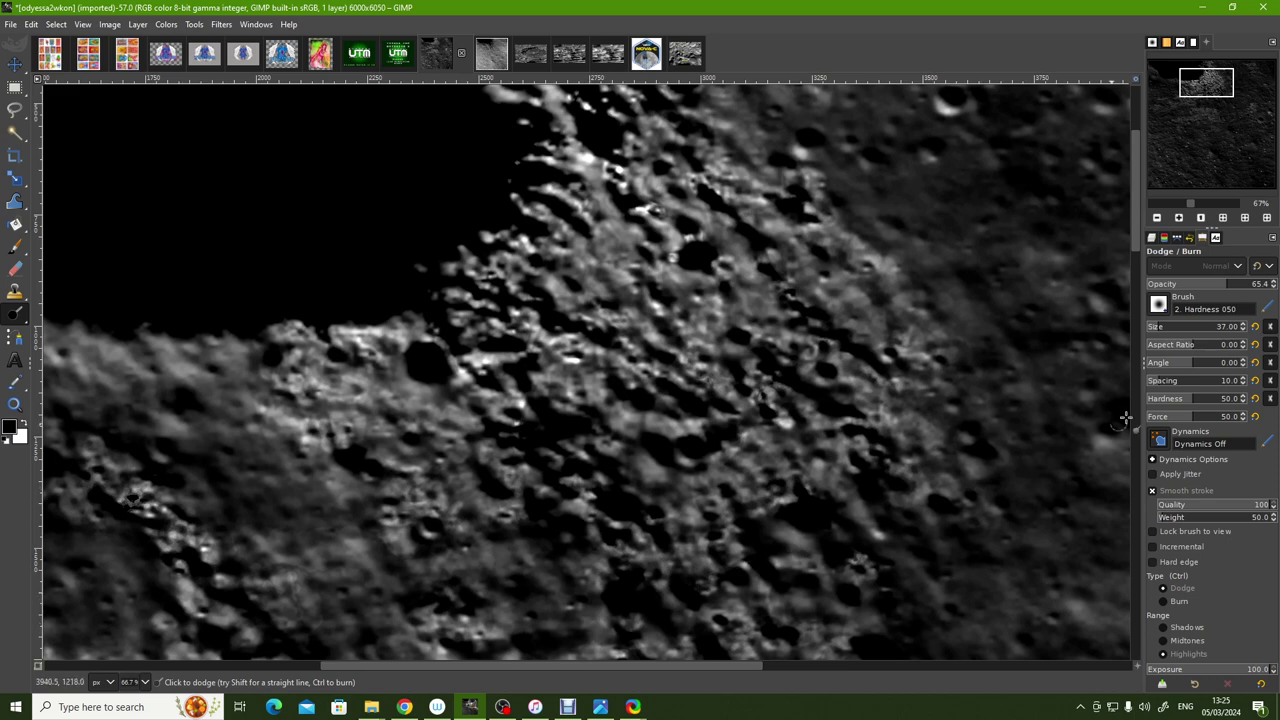
drag(1134, 236, 1138, 266)
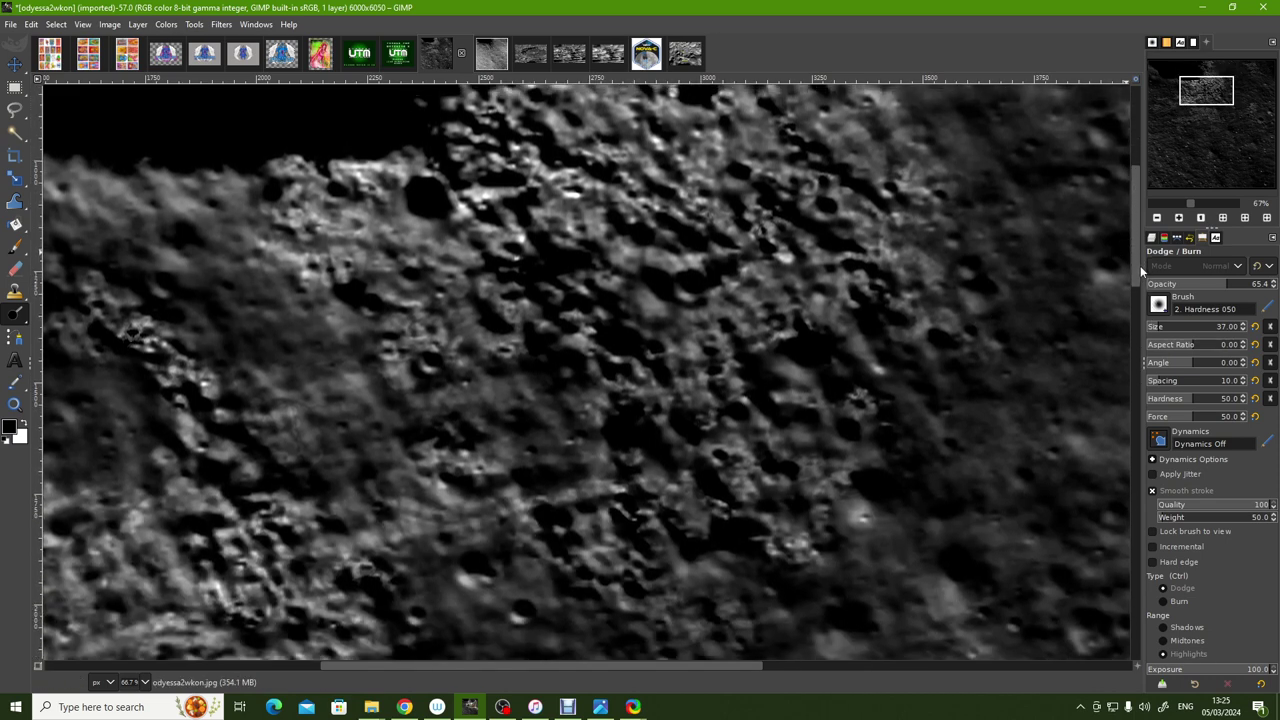
drag(1138, 266, 1142, 245)
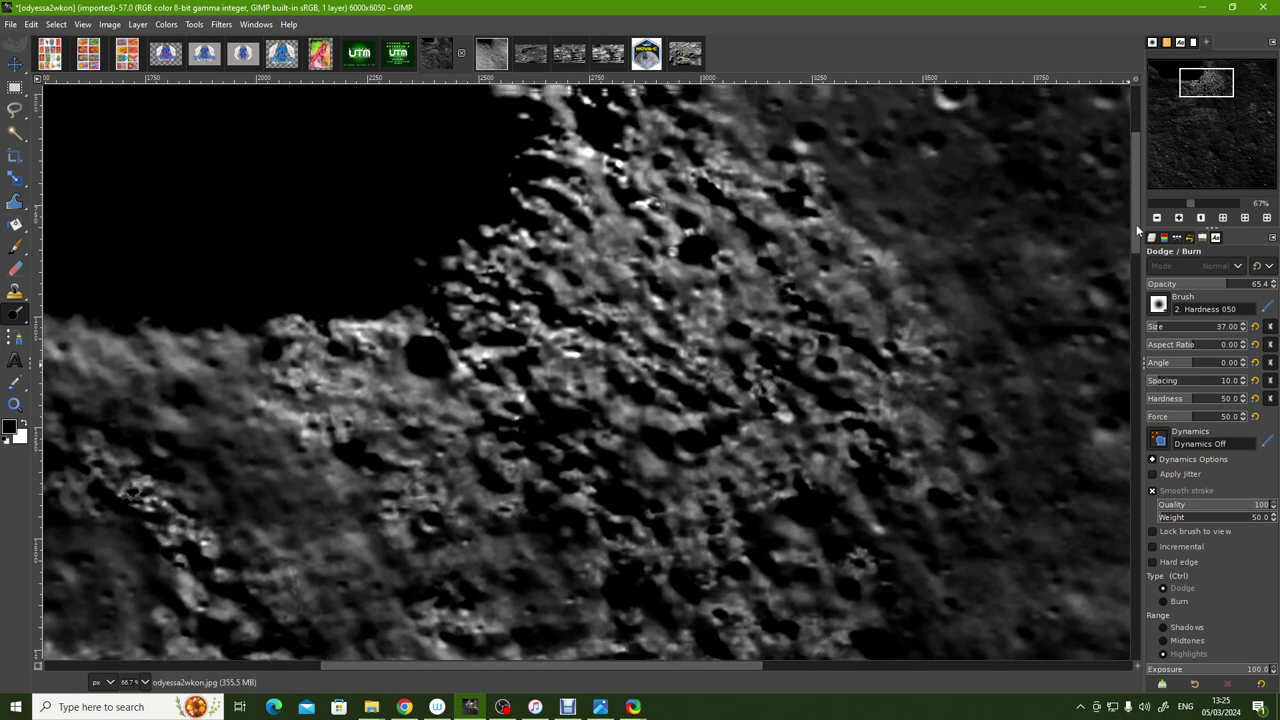
drag(1137, 236, 1135, 220)
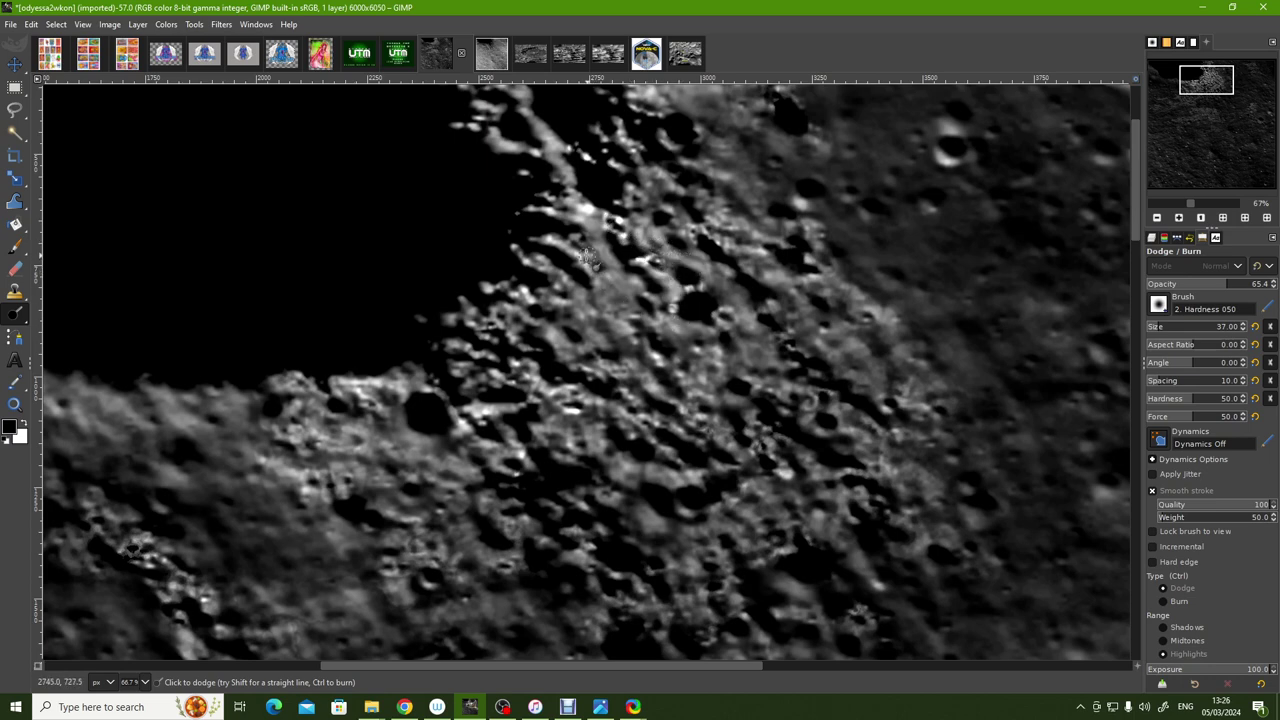
Dodge a short stroke on the crater rim, then zoom out to 50%.
drag(576, 235, 590, 243)
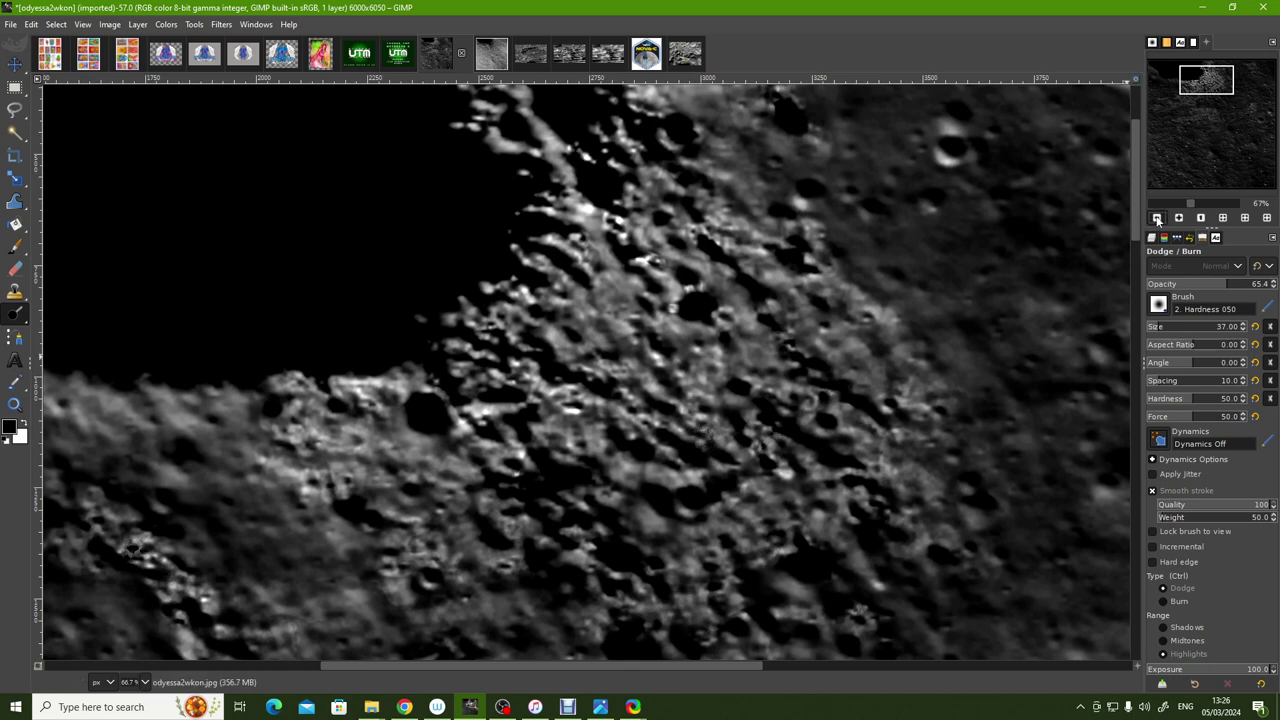
key(minus)
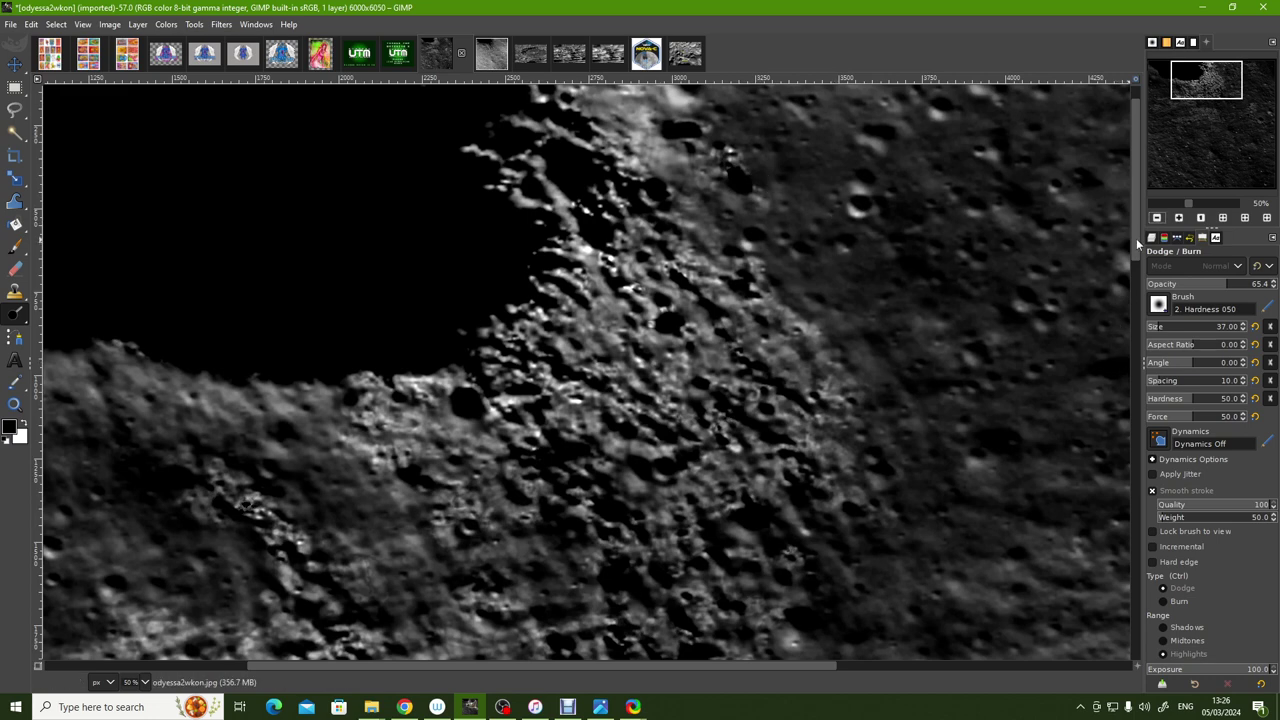
mouse_move(1137, 240)
mouse_down()
mouse_move(1137, 222)
mouse_move(1137, 298)
mouse_up()
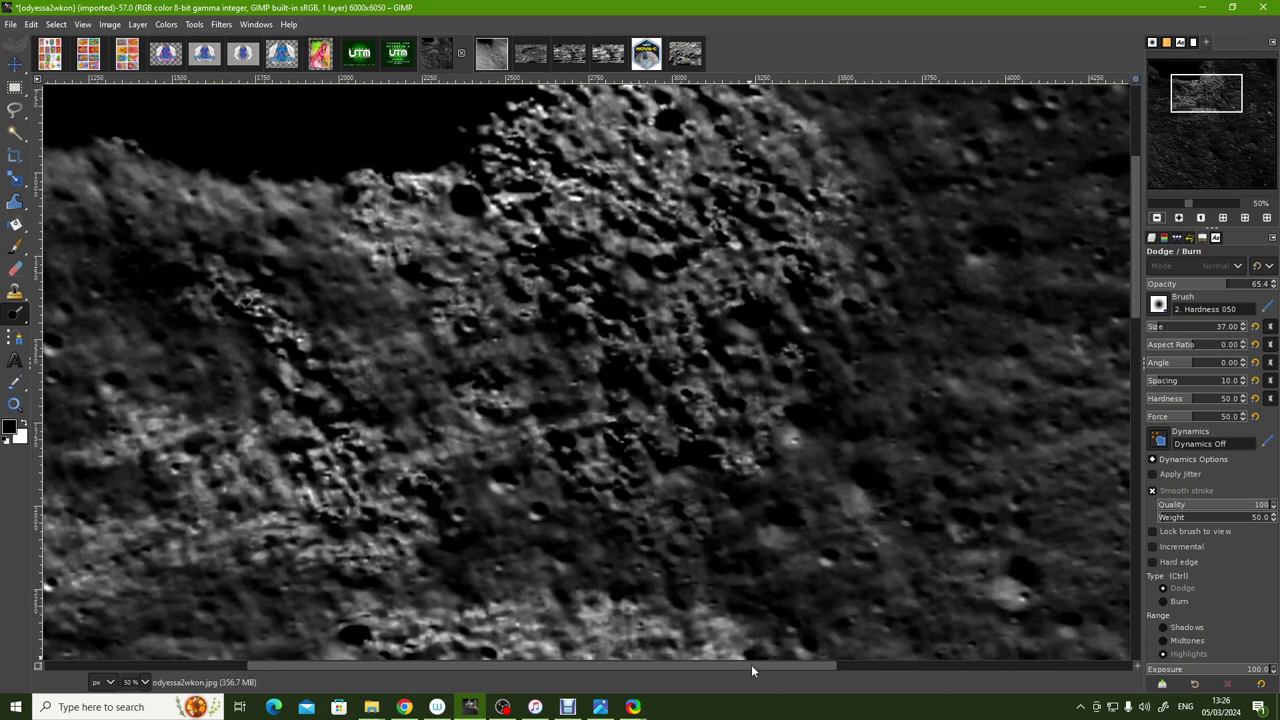
drag(751, 664, 544, 690)
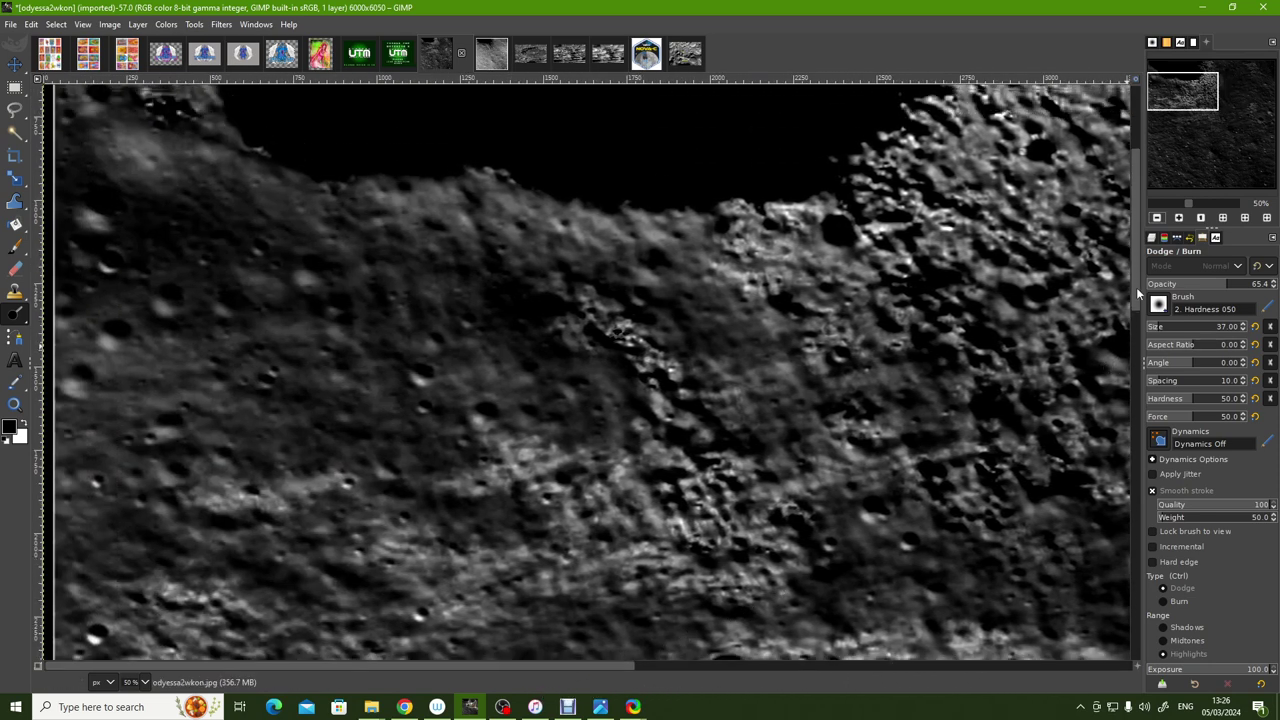
drag(1137, 310, 1141, 265)
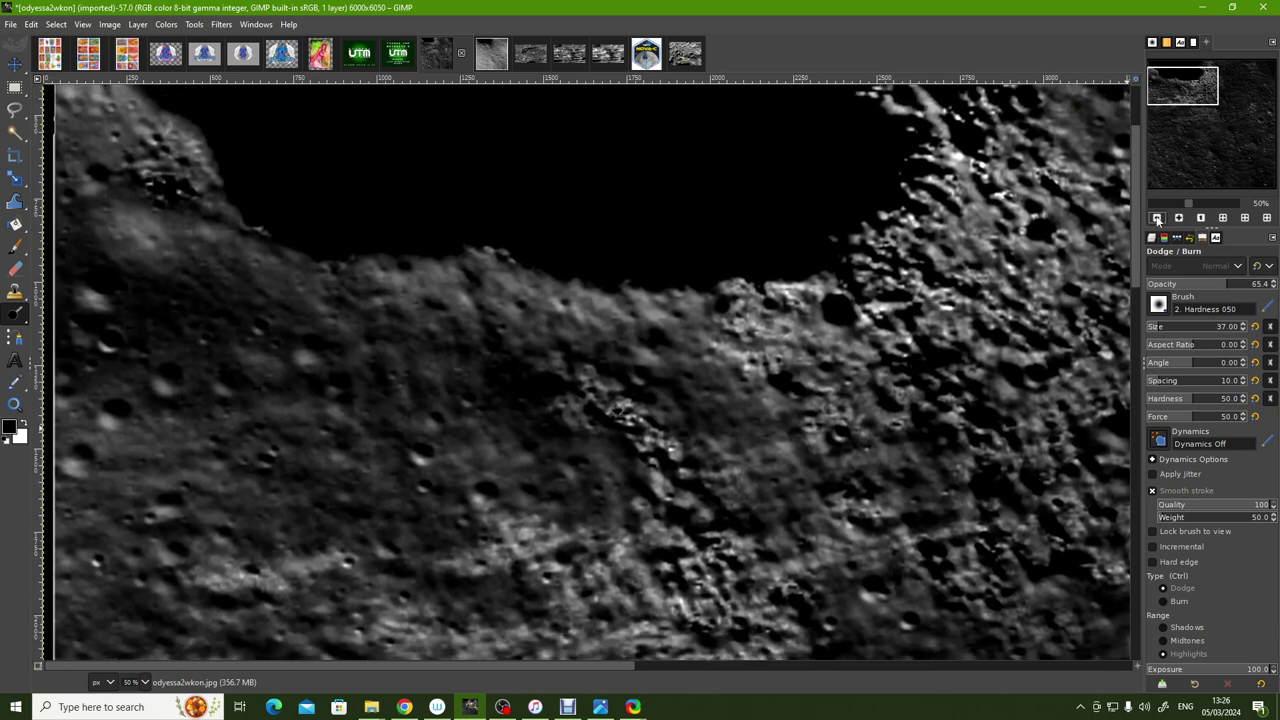
click(1157, 217)
drag(1133, 244, 1138, 374)
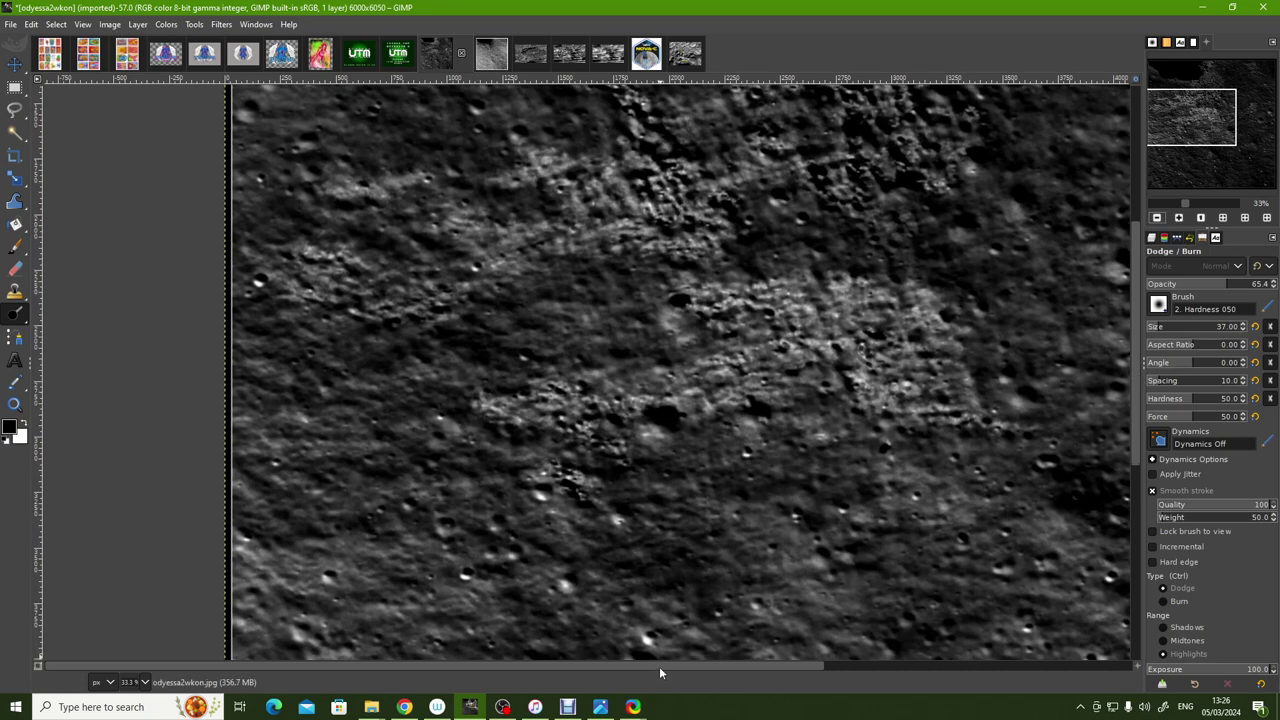
drag(659, 666, 772, 660)
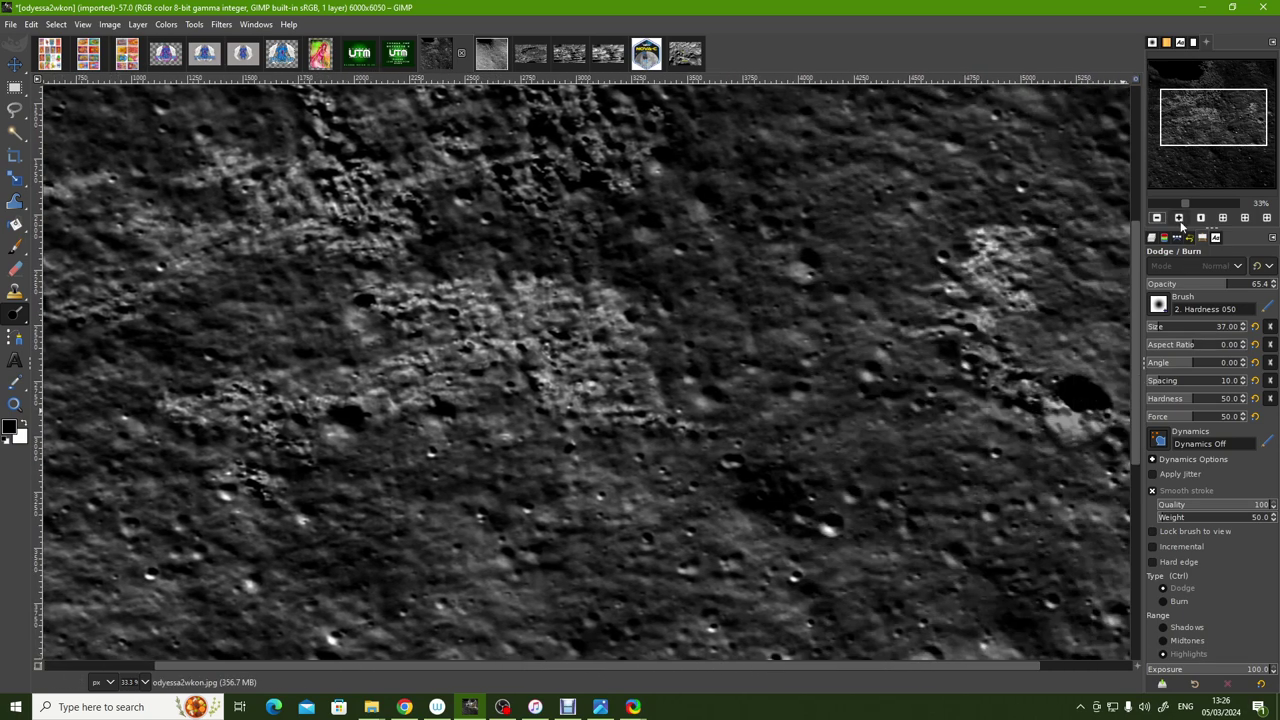
click(1180, 218)
click(1180, 218)
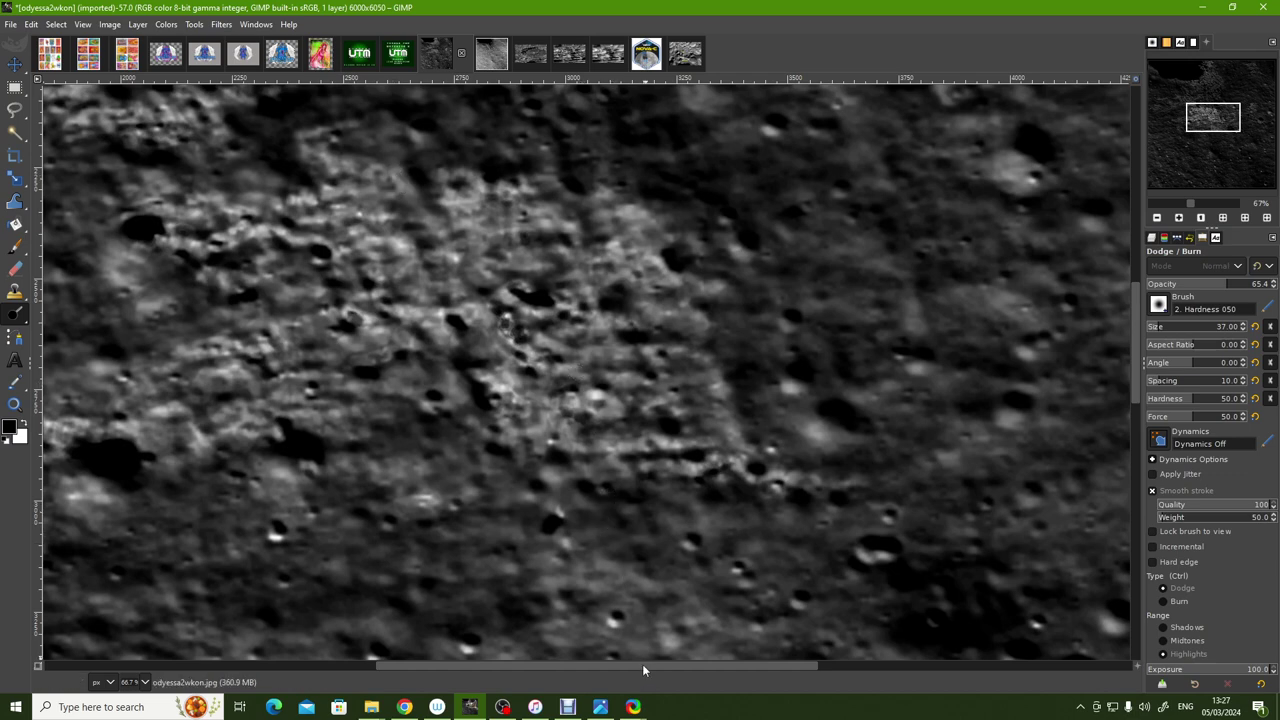
mouse_move(642, 664)
mouse_down()
mouse_move(557, 666)
mouse_move(501, 686)
mouse_up()
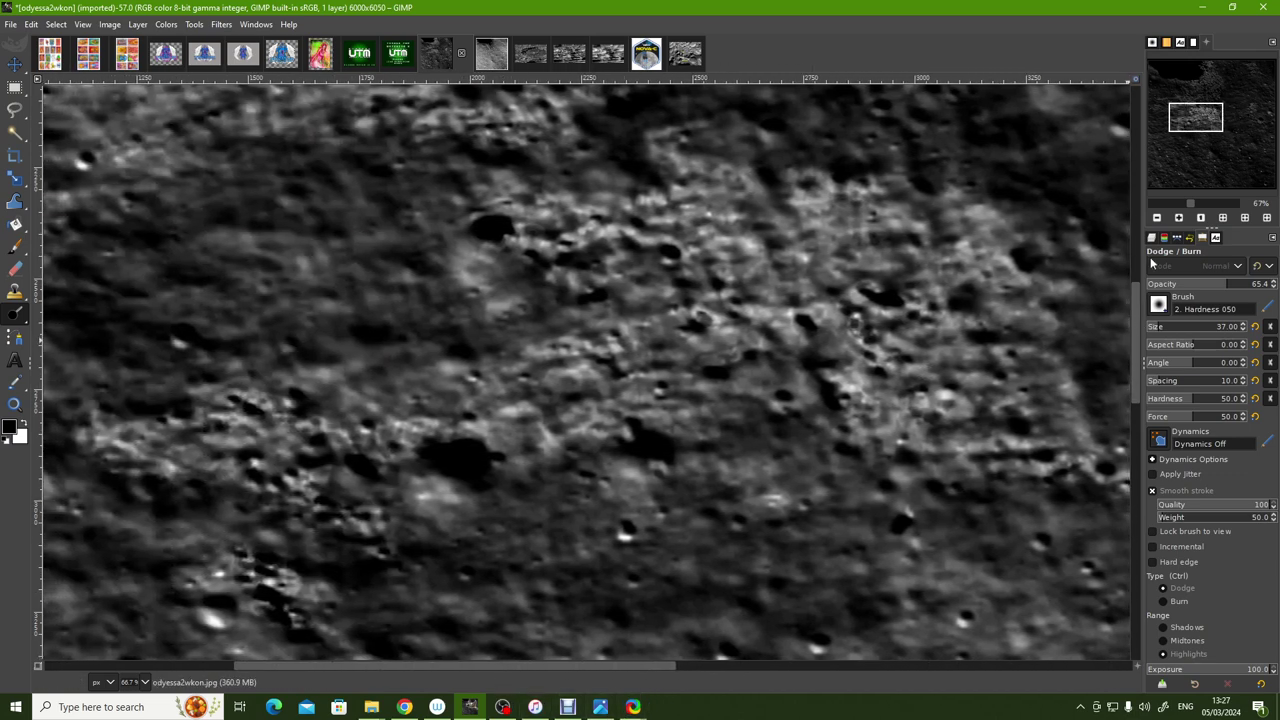
Zoom odyessa.xcf in and back out to 25% so the whole landing image shows.
click(1180, 218)
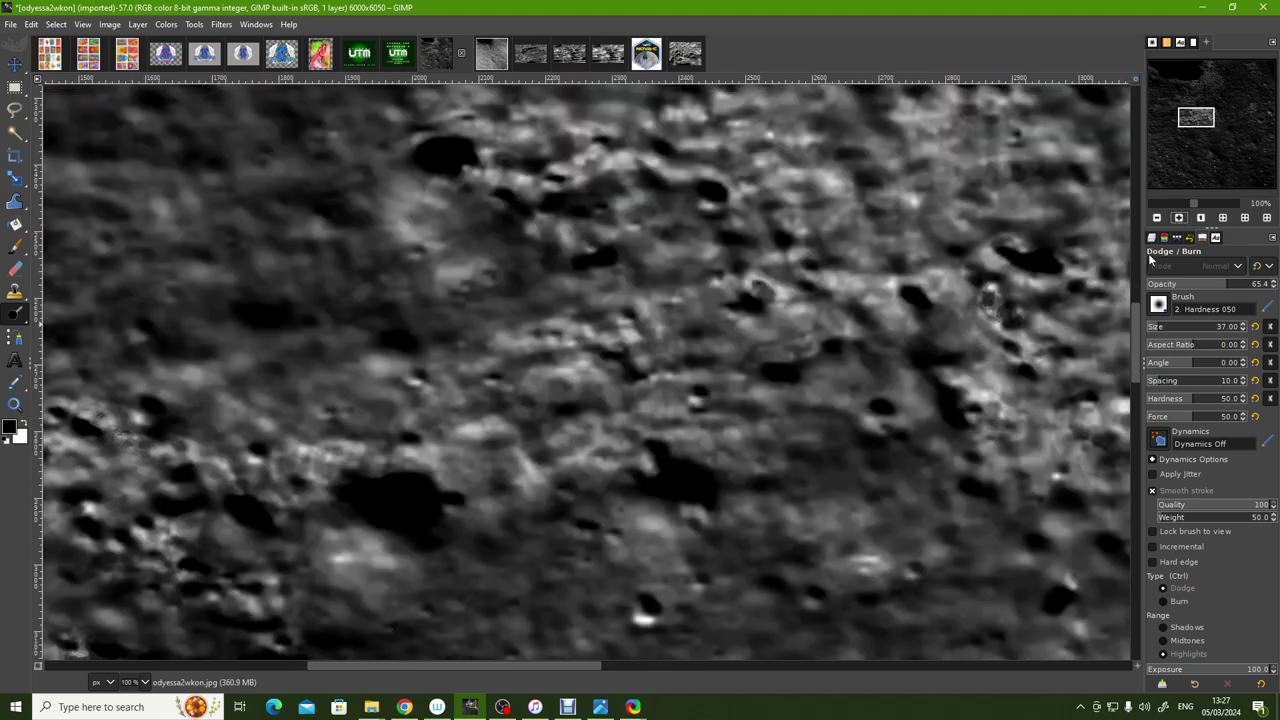
click(1157, 218)
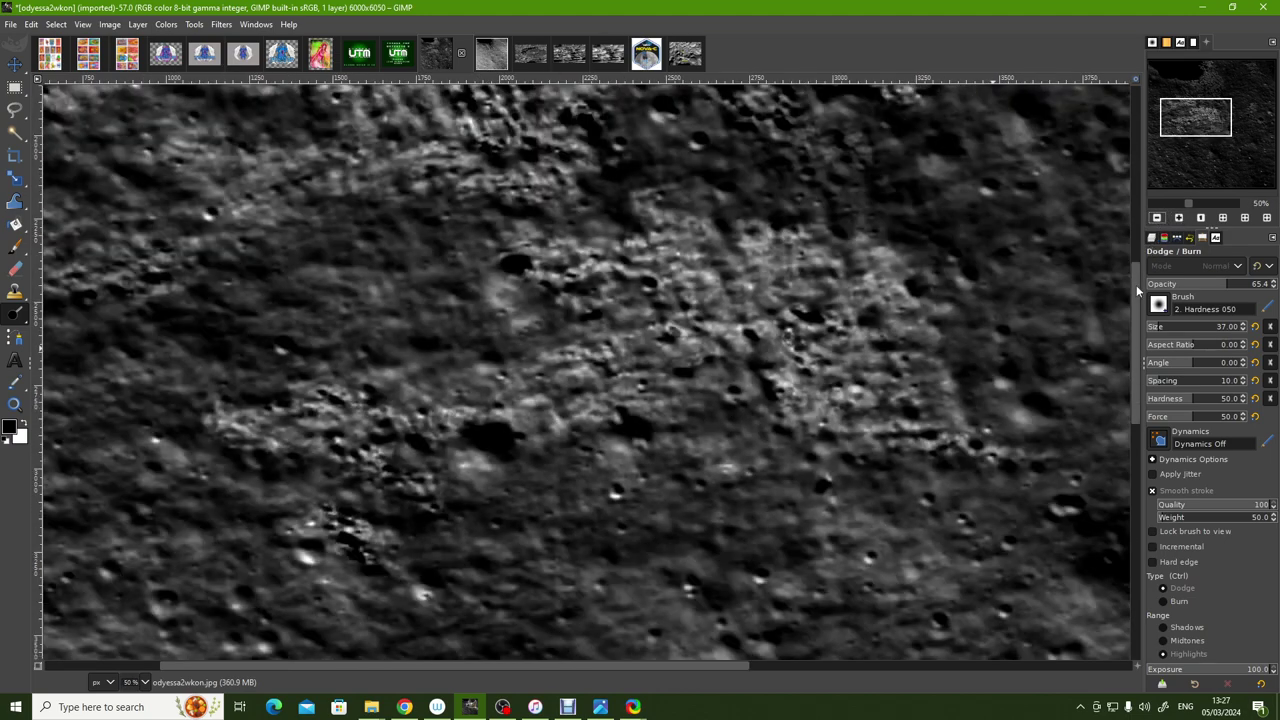
scroll(1133, 332, up, 3)
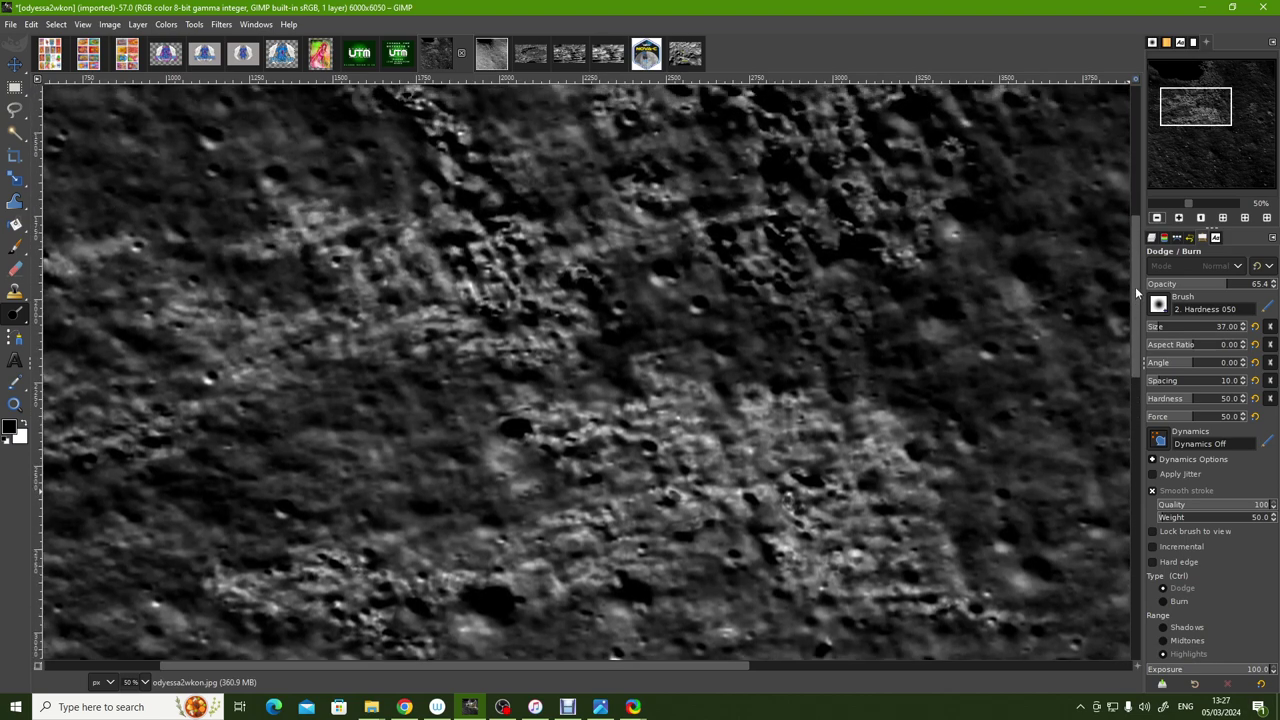
click(1180, 218)
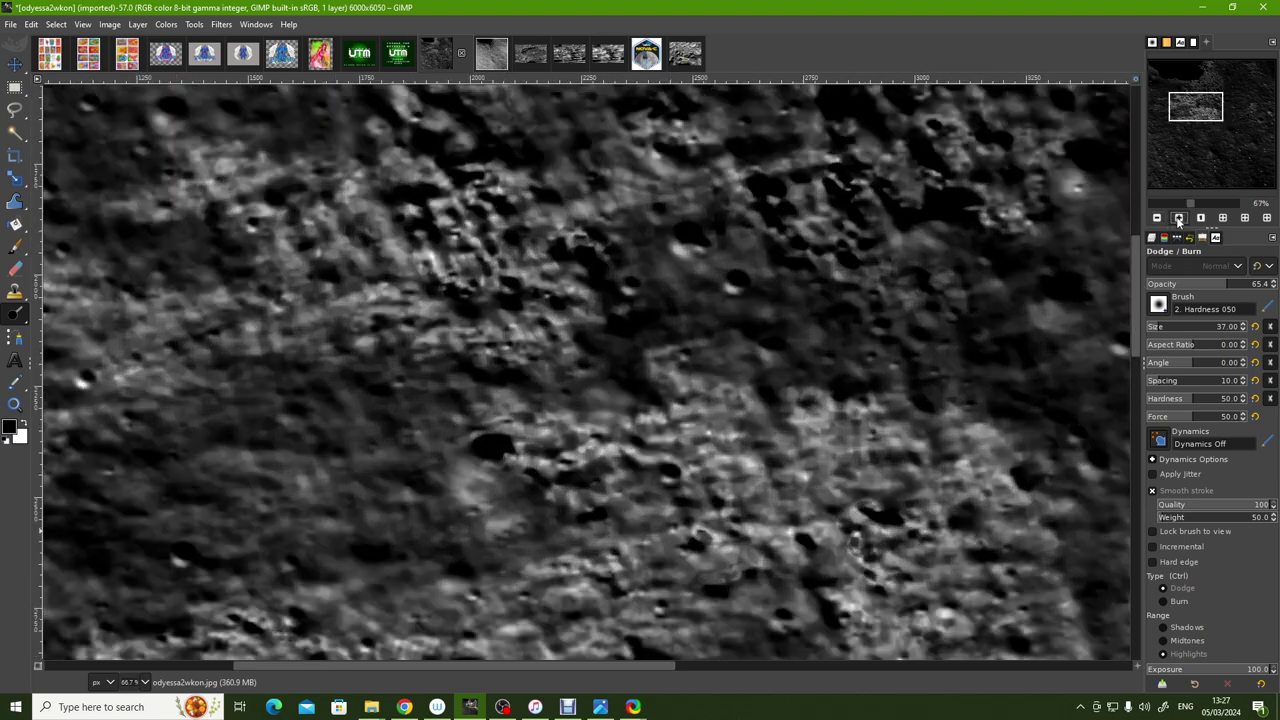
click(1180, 218)
scroll(1135, 300, up, 3)
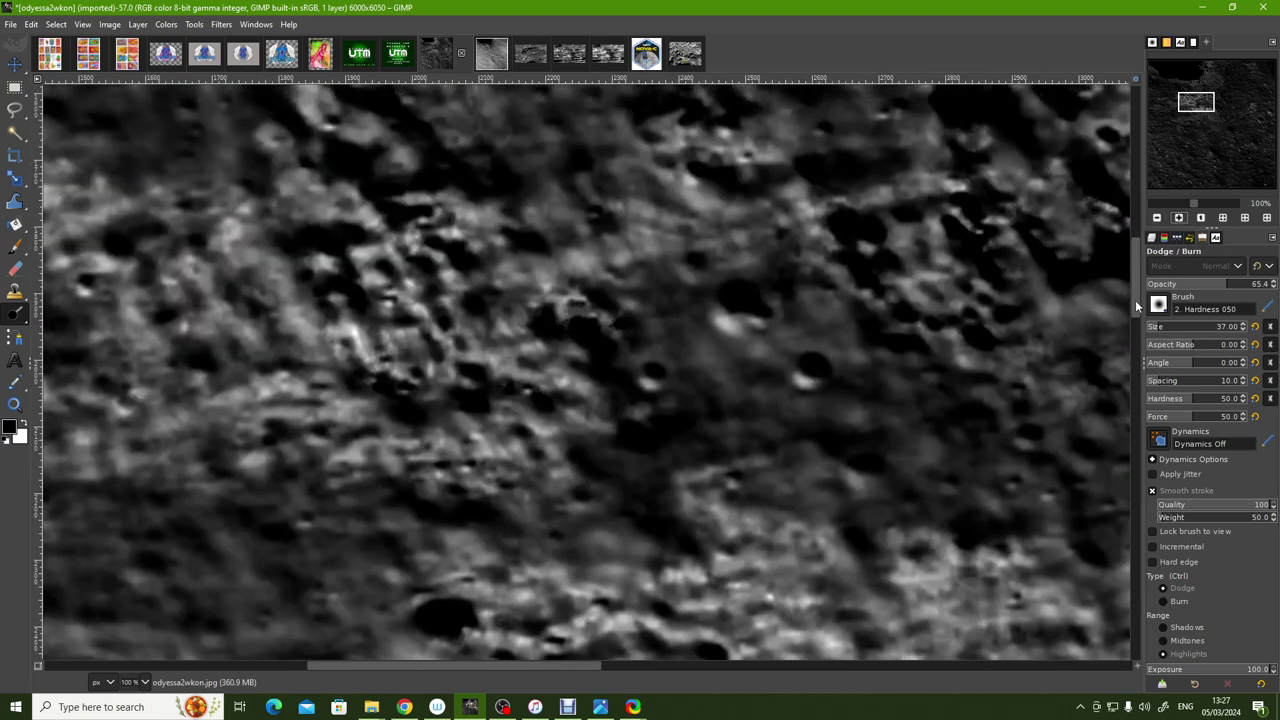
scroll(1135, 302, up, 2)
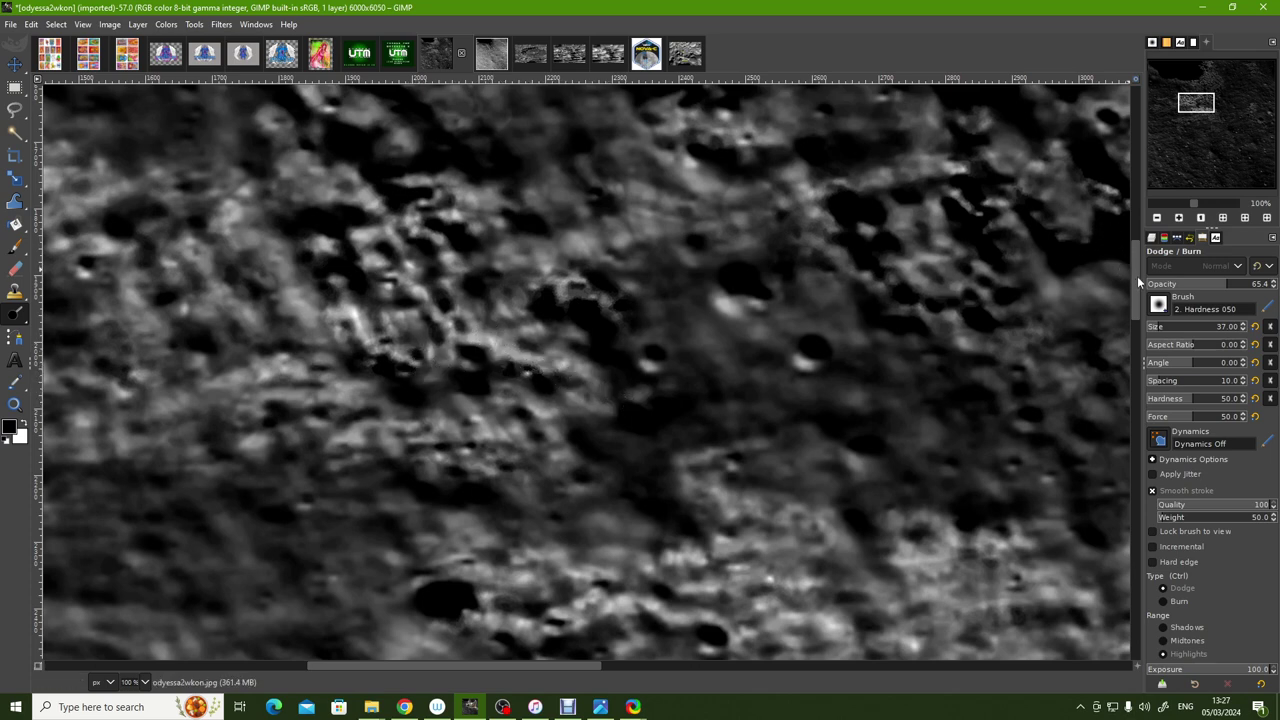
scroll(1138, 272, up, 2)
click(1157, 218)
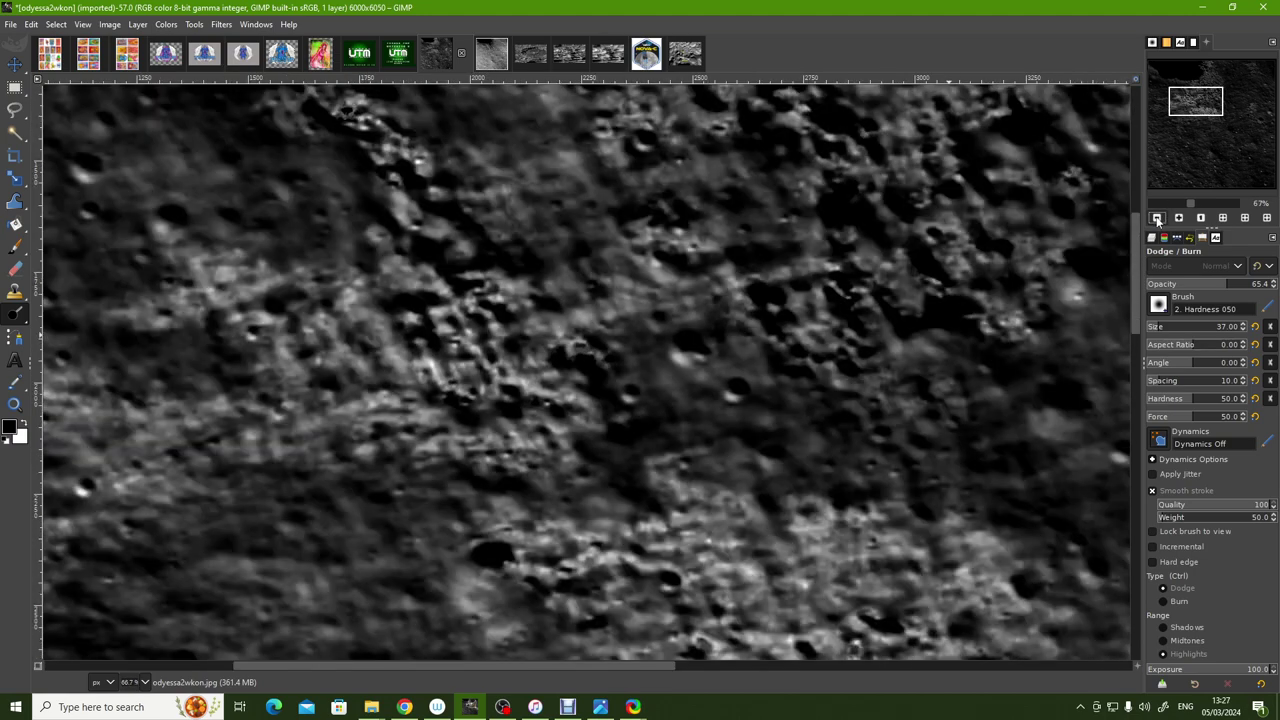
click(1157, 218)
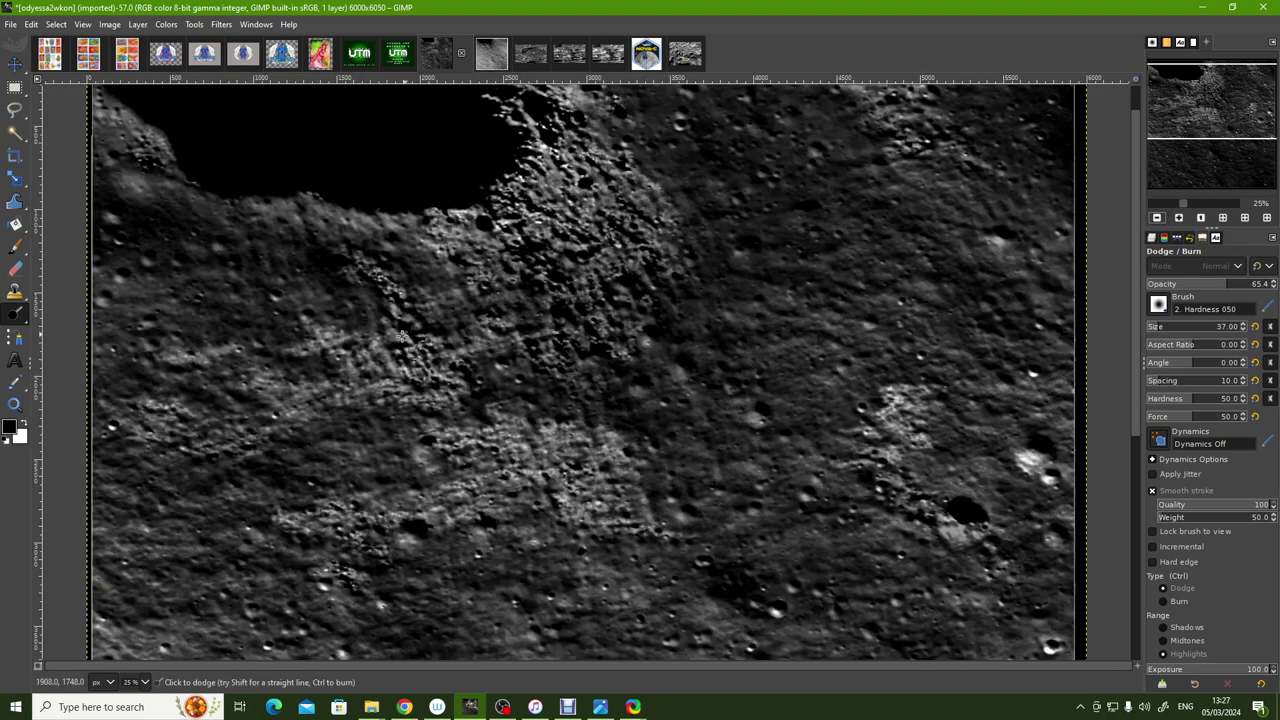
View brightened odyessa.xcf at 100%, then darker odyessa2wkon at 50%.
click(492, 53)
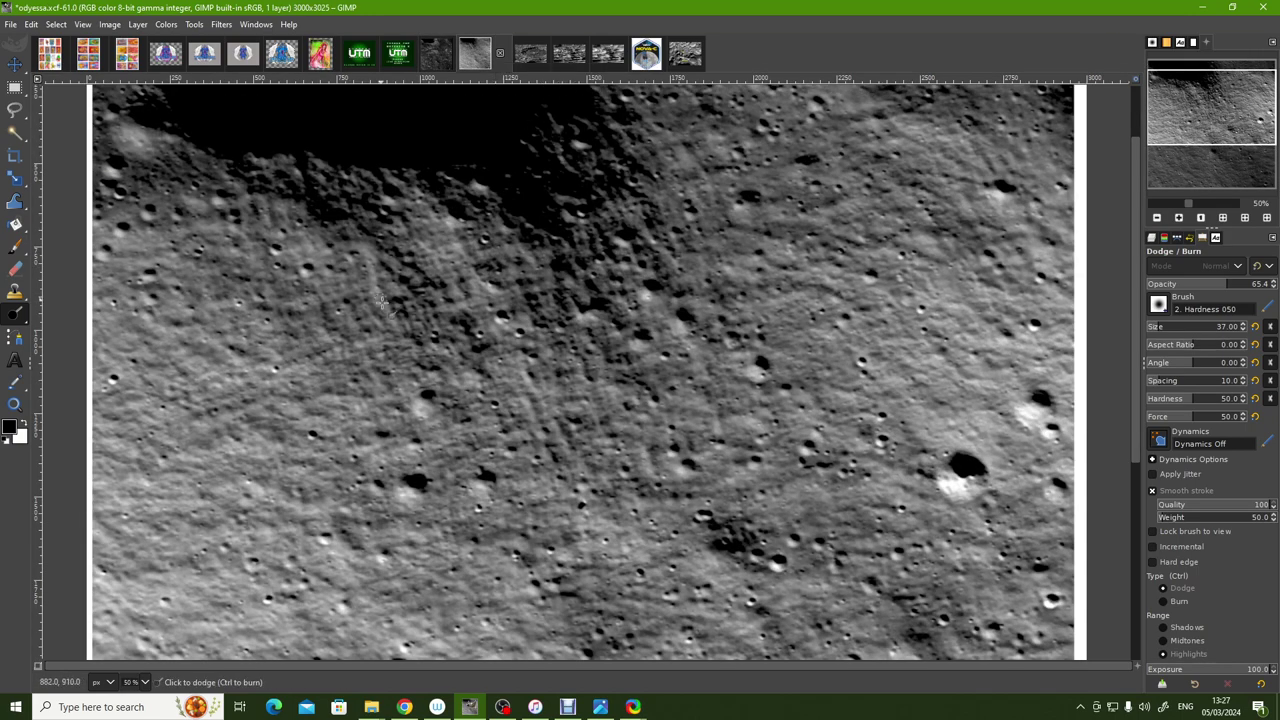
scroll(1135, 338, up, 1)
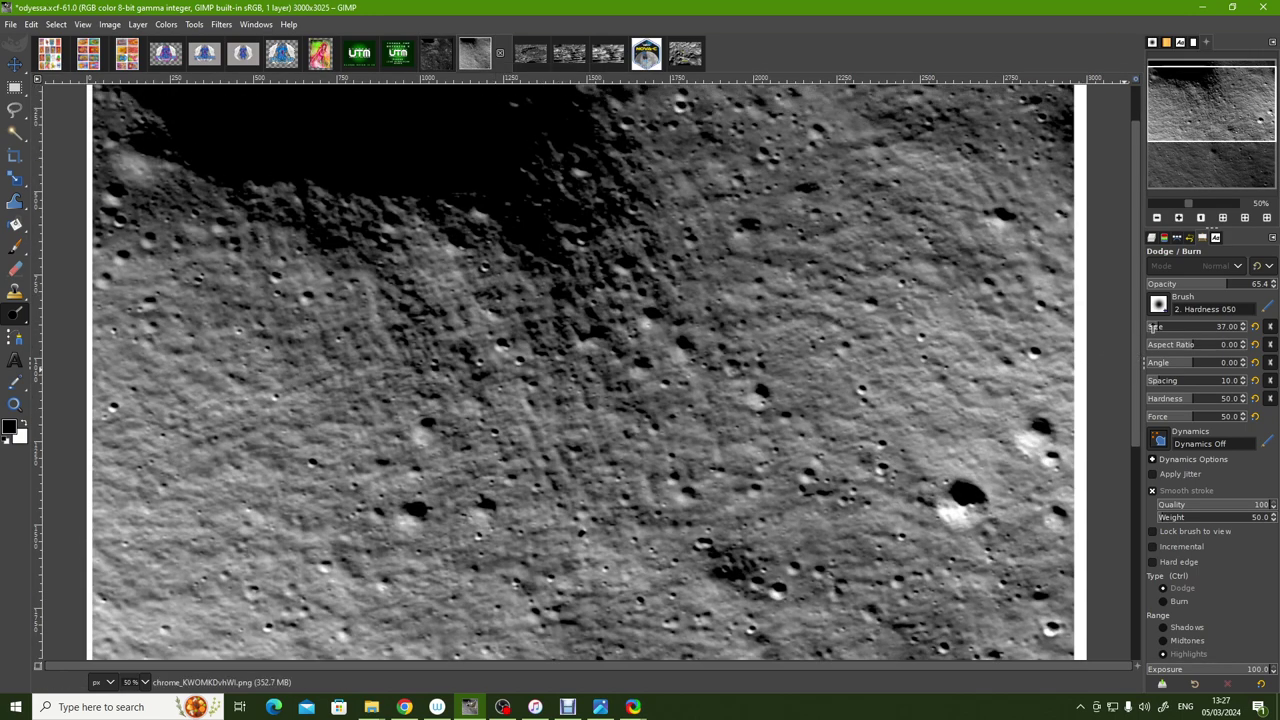
click(1180, 218)
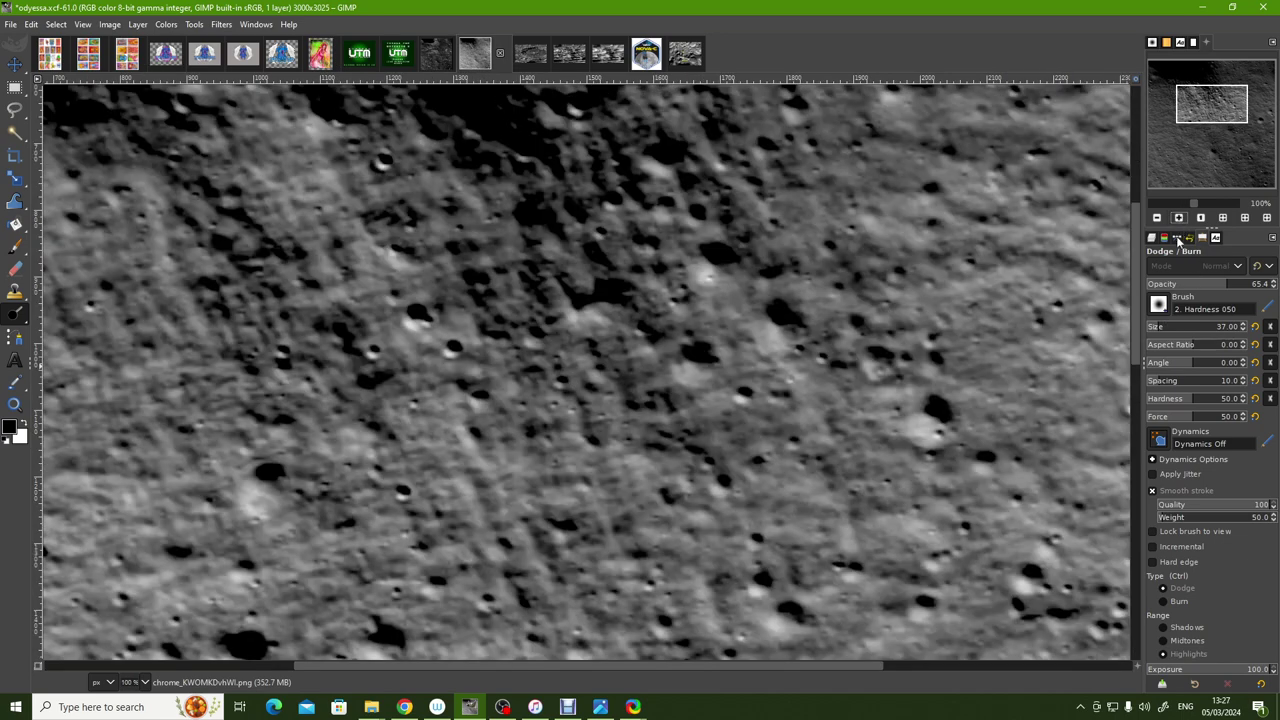
scroll(1136, 345, up, 2)
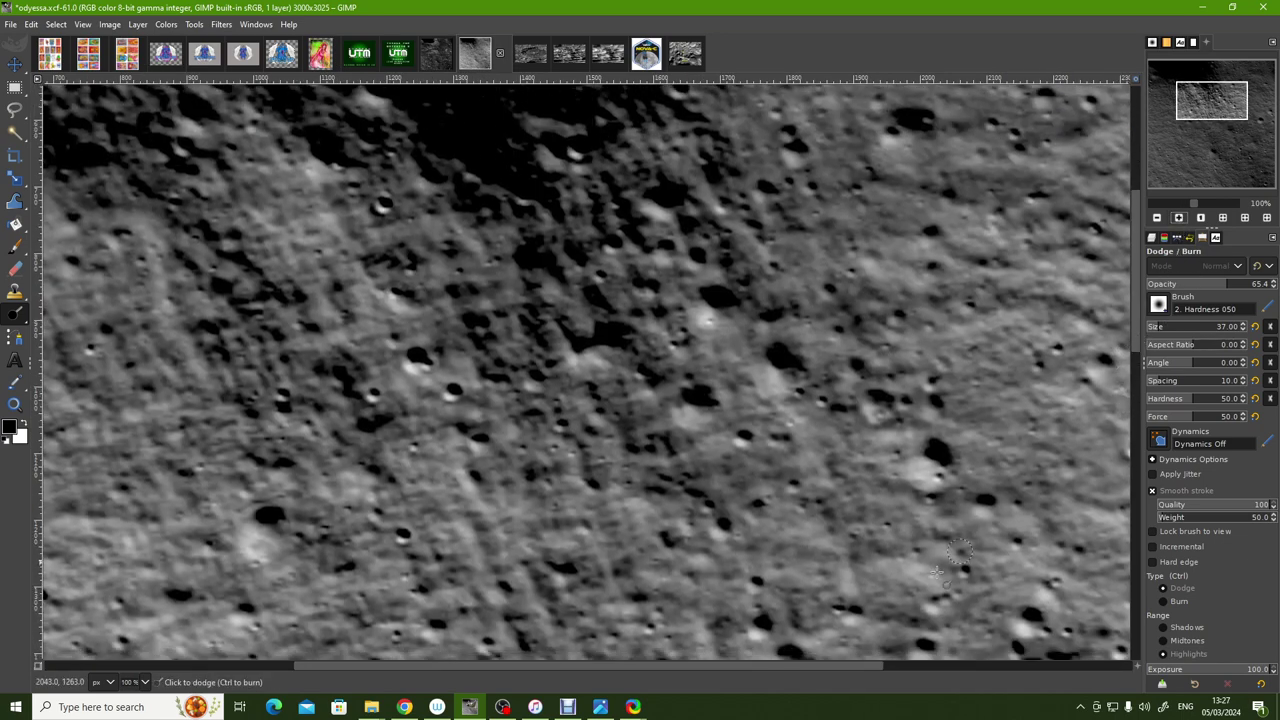
drag(800, 665, 724, 668)
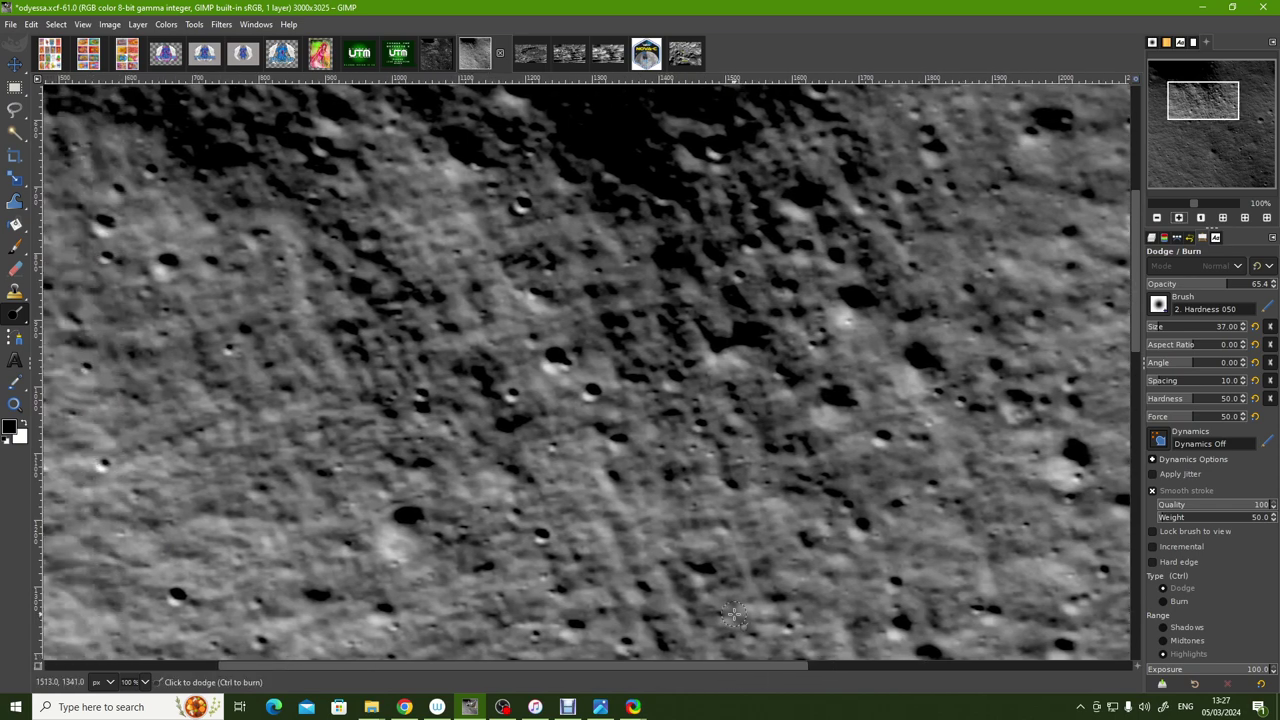
click(440, 55)
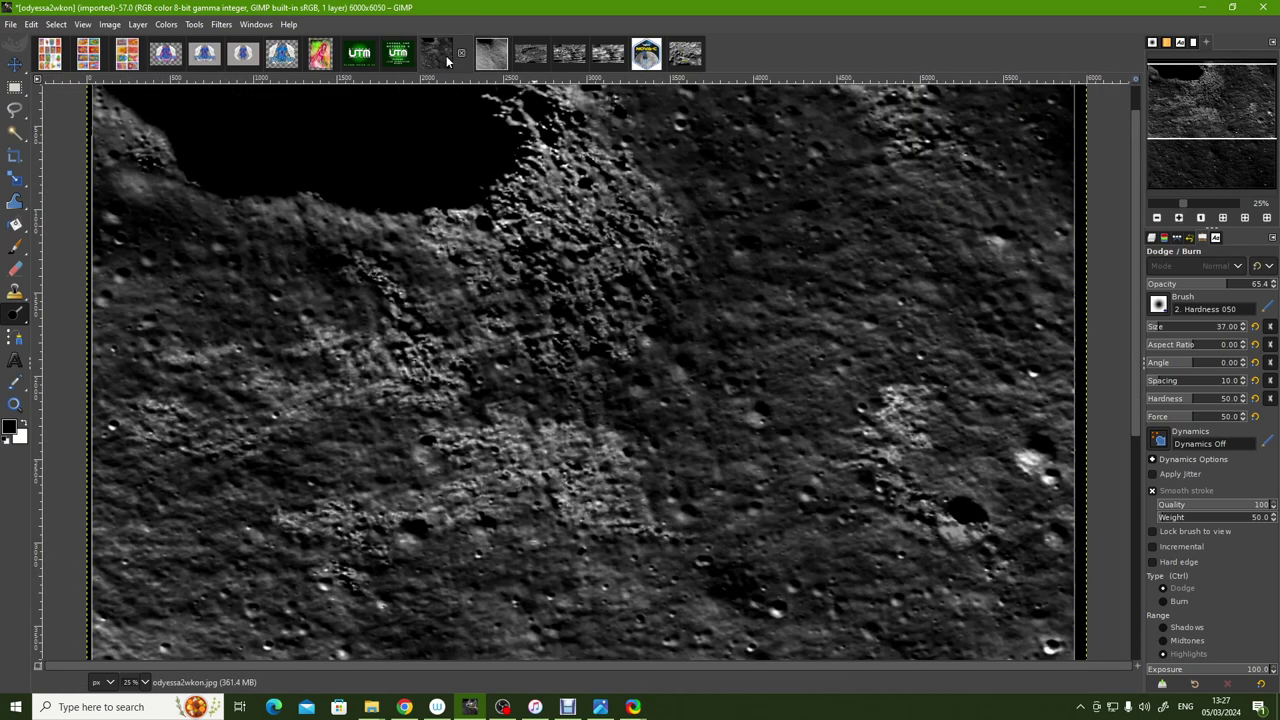
click(1180, 218)
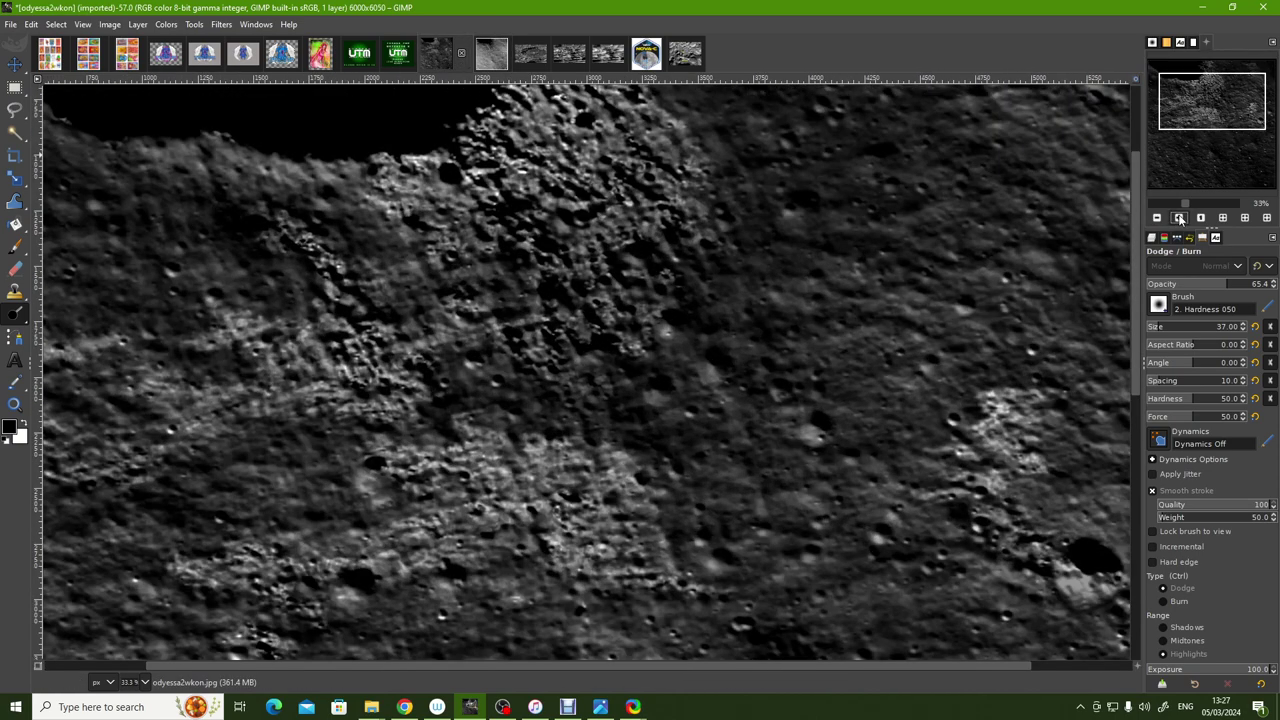
click(1180, 218)
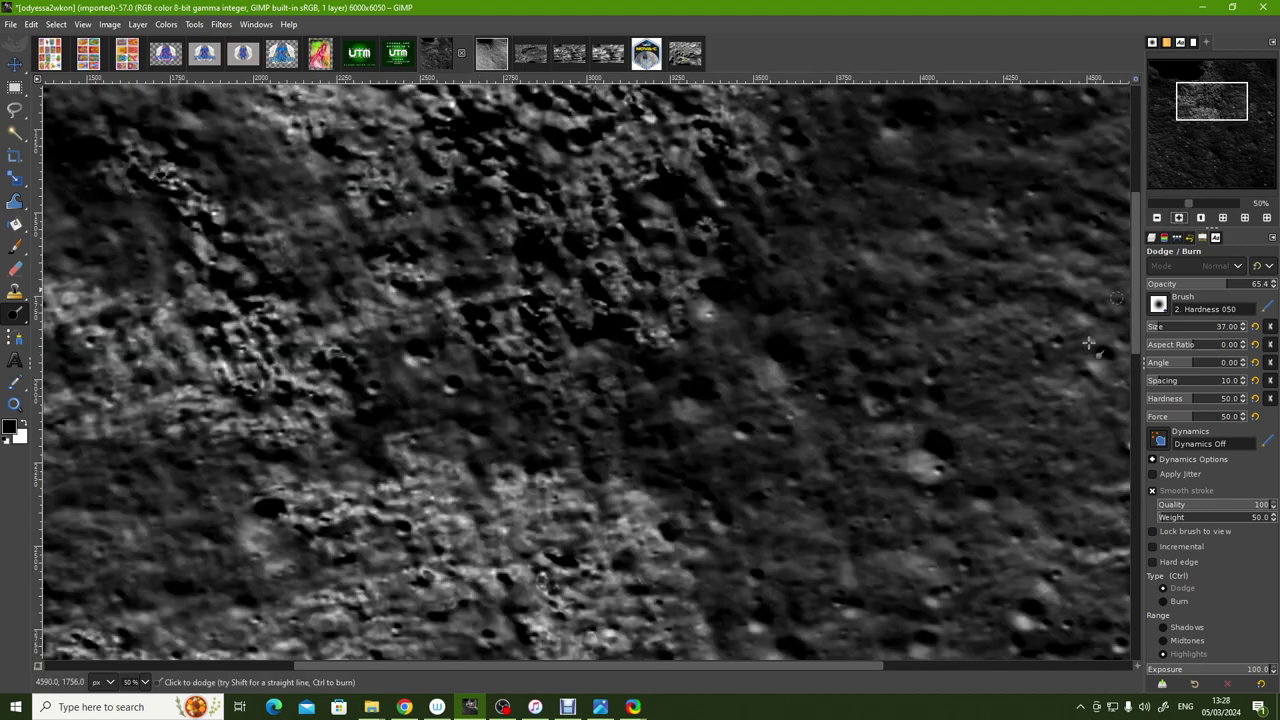
drag(748, 667, 654, 675)
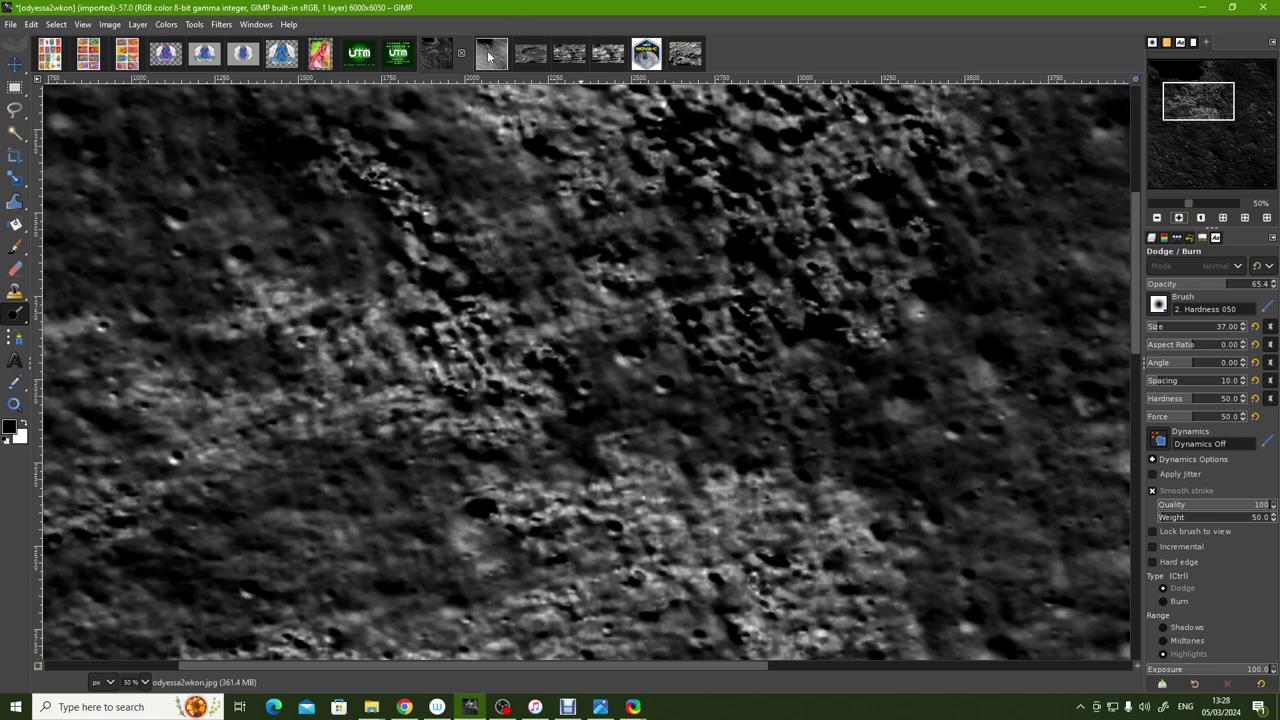
On odyessa.xcf, dodge two short strokes along the crater rim beside the black shadow.
click(490, 53)
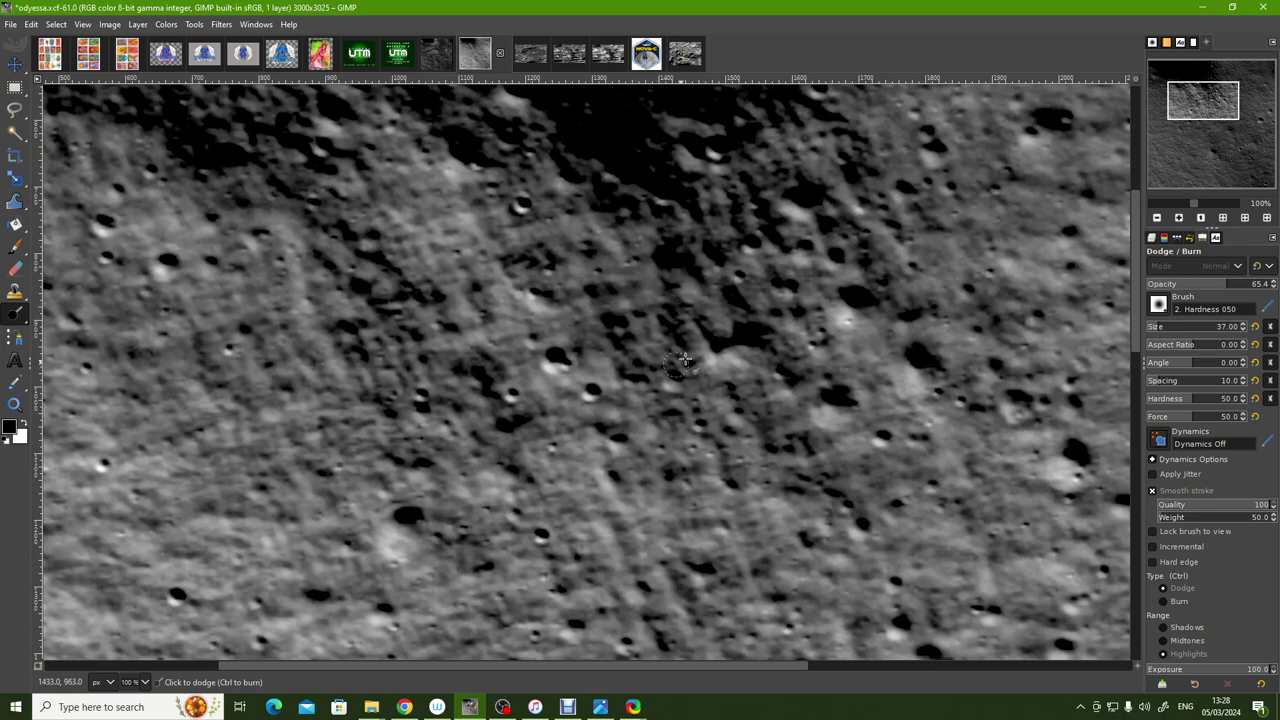
drag(1138, 326, 1134, 262)
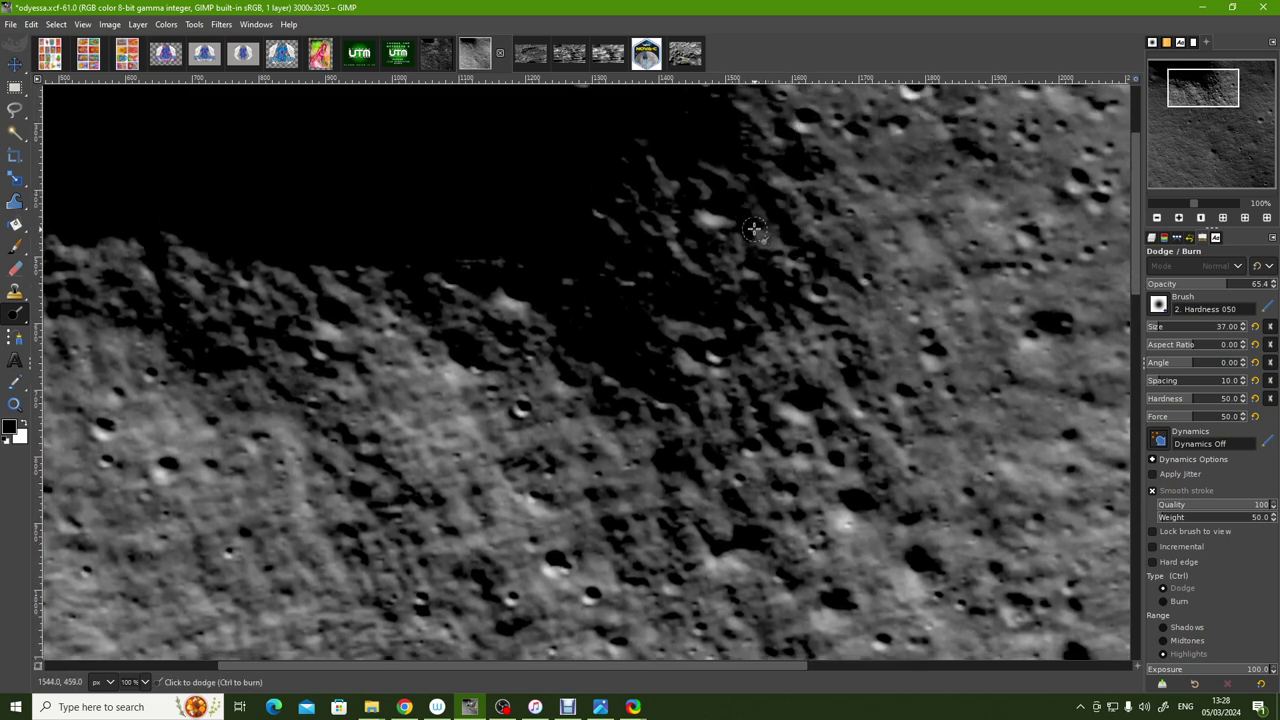
mouse_move(753, 228)
mouse_down()
mouse_move(790, 250)
mouse_move(787, 277)
mouse_move(720, 258)
mouse_move(750, 280)
mouse_up()
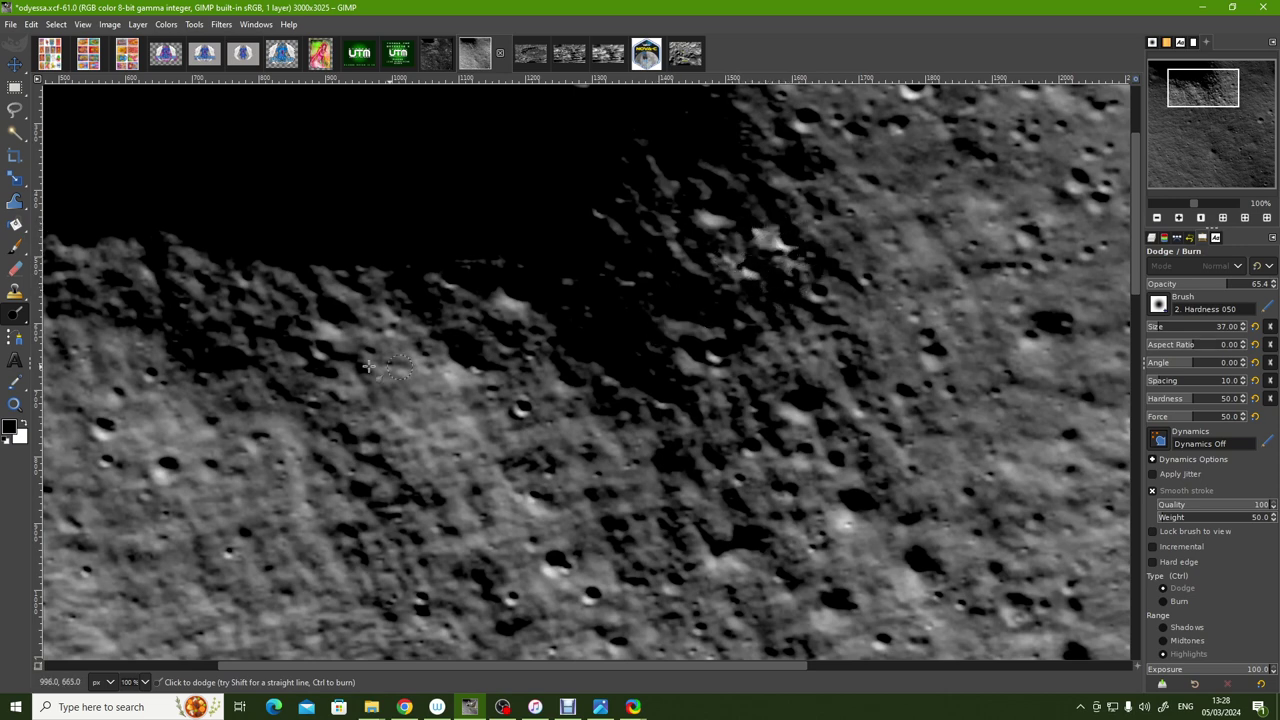
mouse_move(295, 325)
mouse_down()
mouse_move(230, 280)
mouse_move(255, 310)
mouse_move(273, 293)
mouse_move(315, 310)
mouse_move(225, 295)
mouse_move(283, 347)
mouse_move(270, 350)
mouse_move(294, 382)
mouse_up()
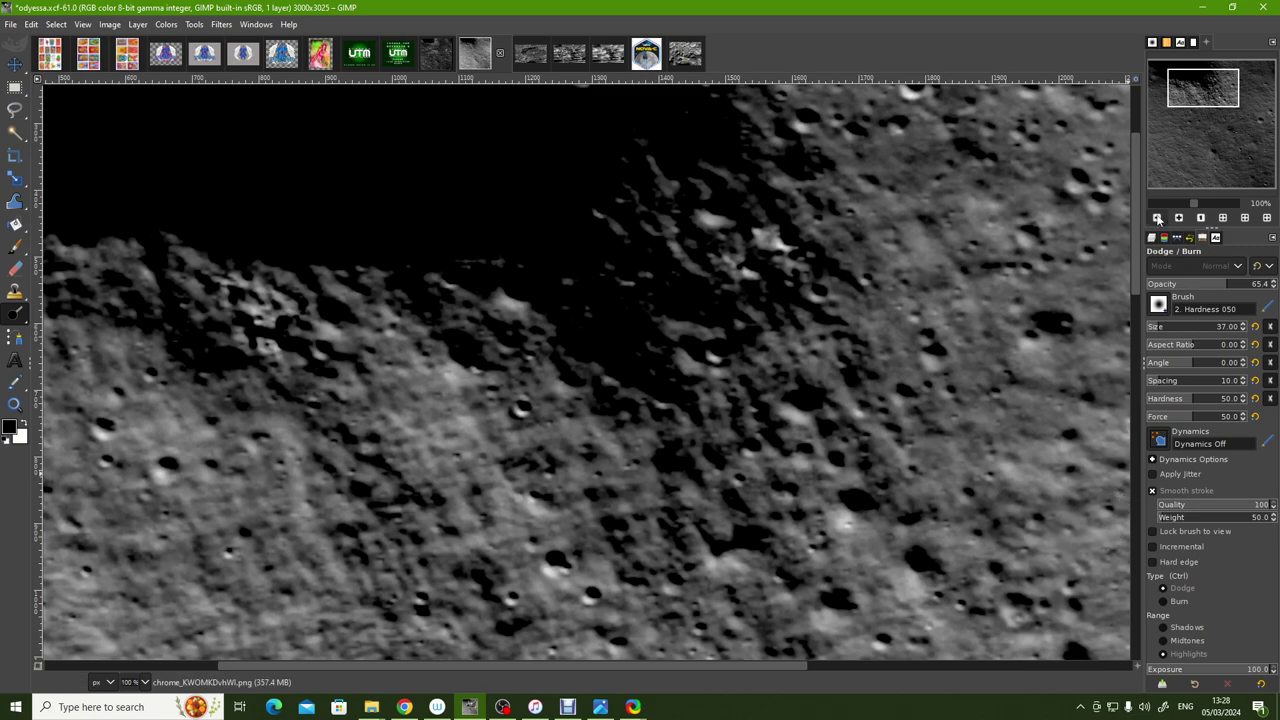
Zoom odyessa.xcf out three steps and pan across the brightened image.
click(1158, 219)
click(1158, 219)
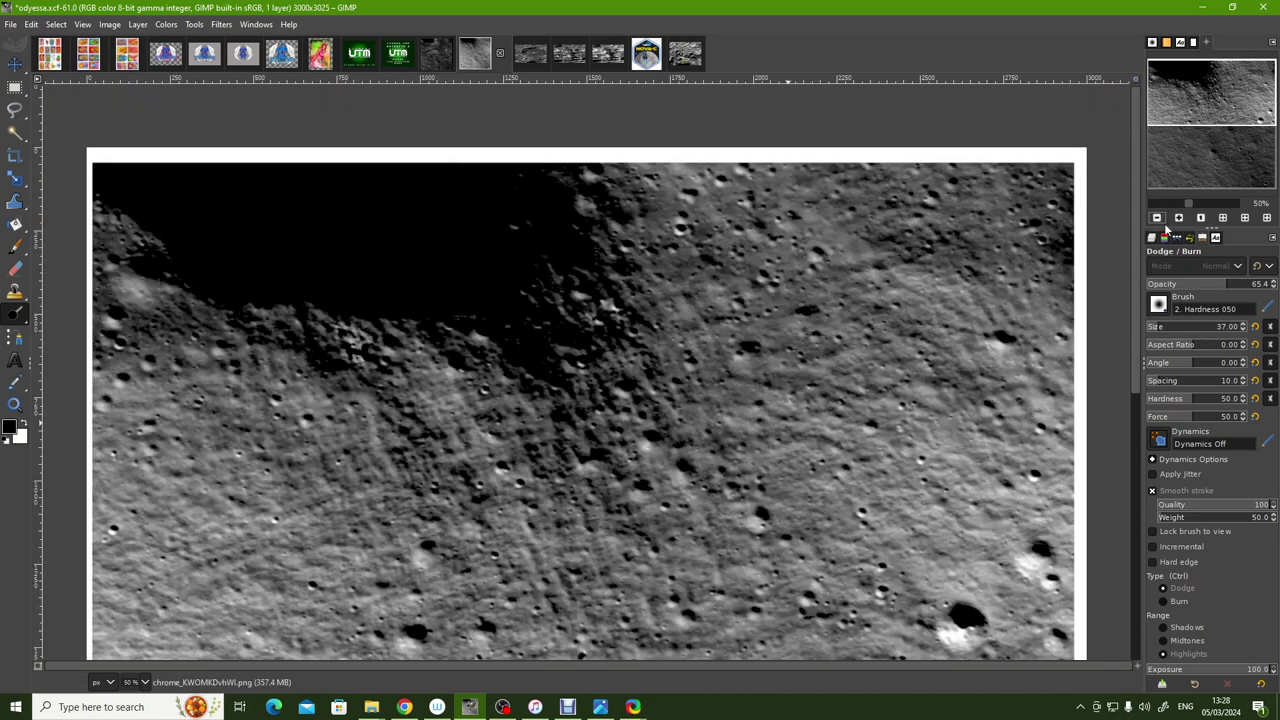
click(1158, 219)
drag(1203, 140, 1198, 172)
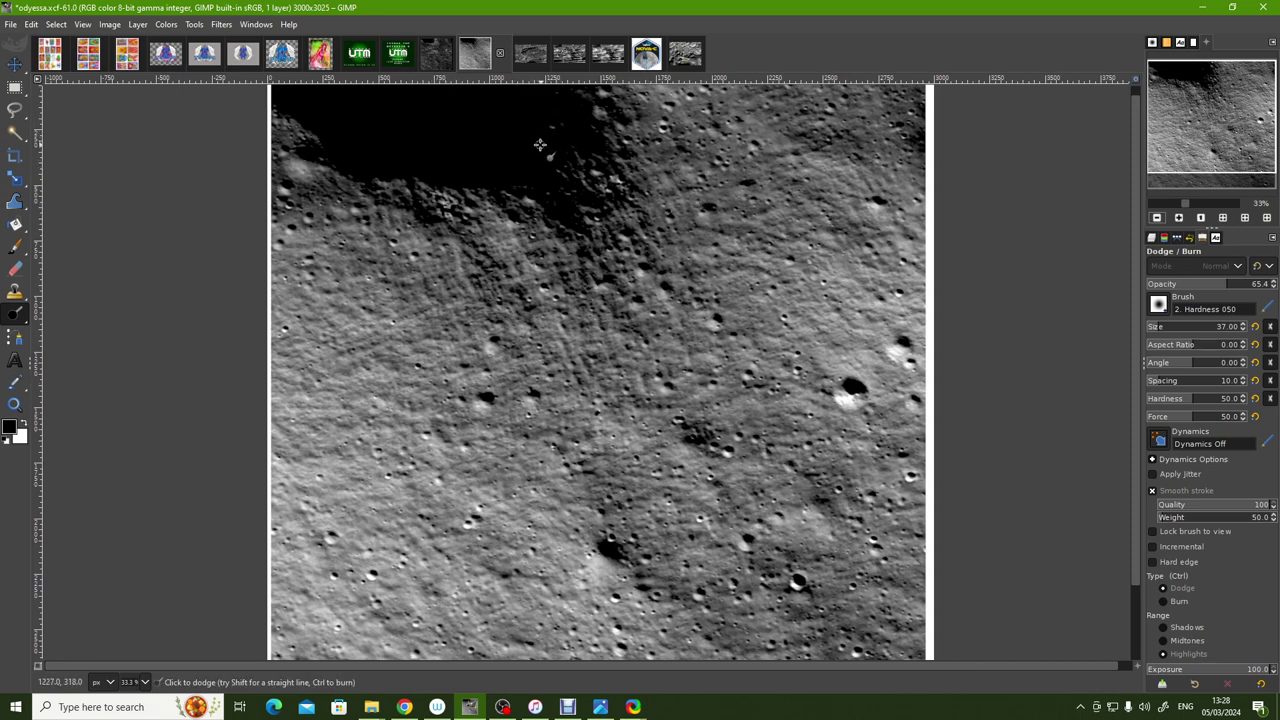
Check odyessa2wkon at 50% zoom, then view odyessa2wkon.jpg in Windows Photos.
click(438, 56)
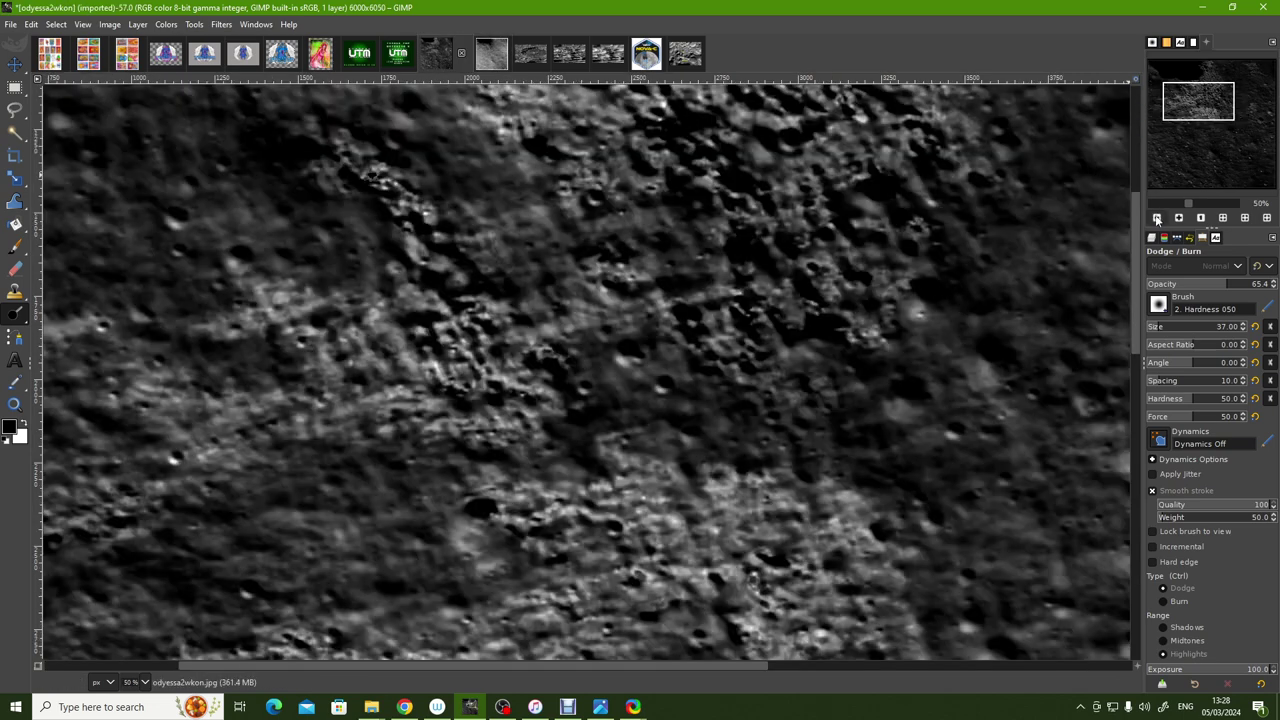
click(1157, 218)
click(1157, 218)
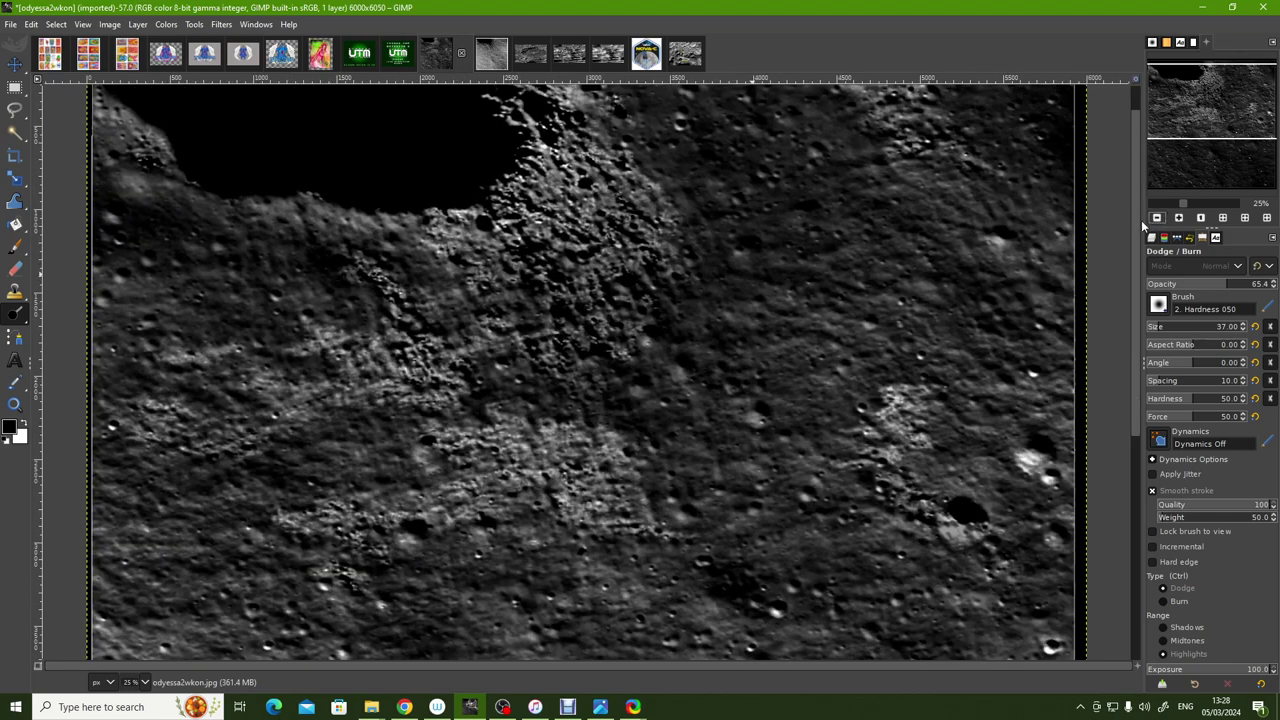
click(1180, 218)
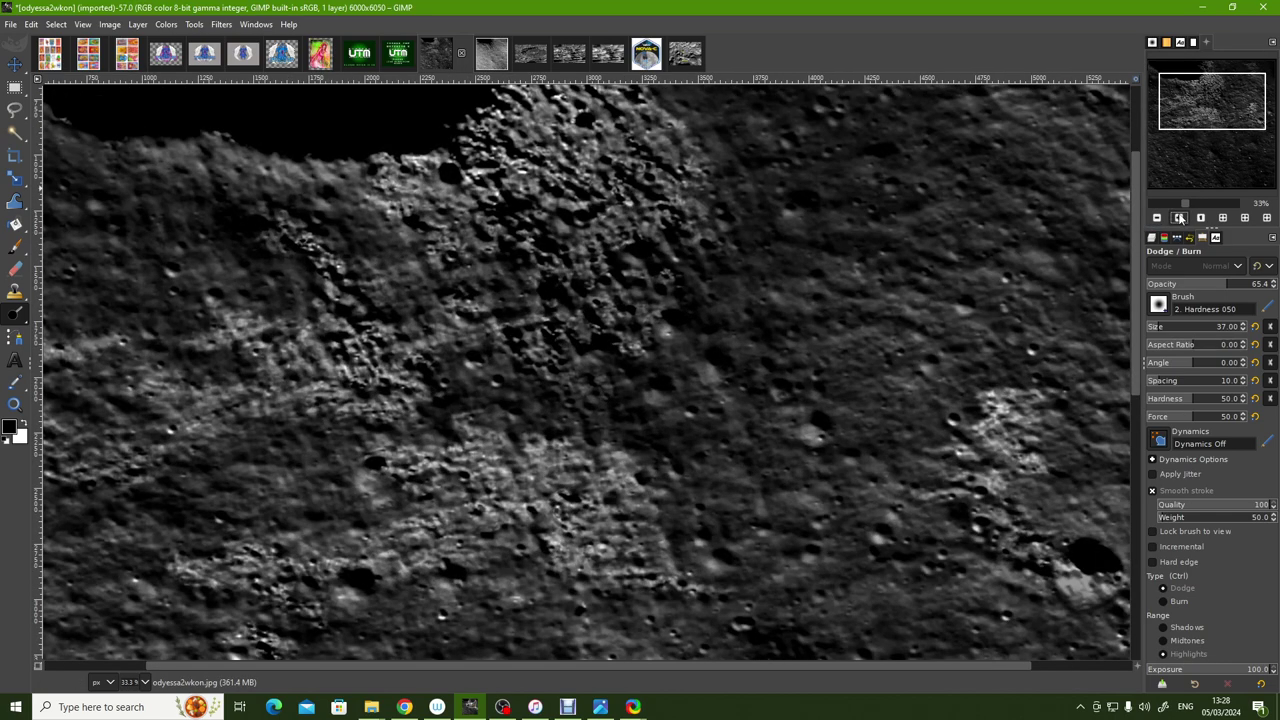
click(1180, 218)
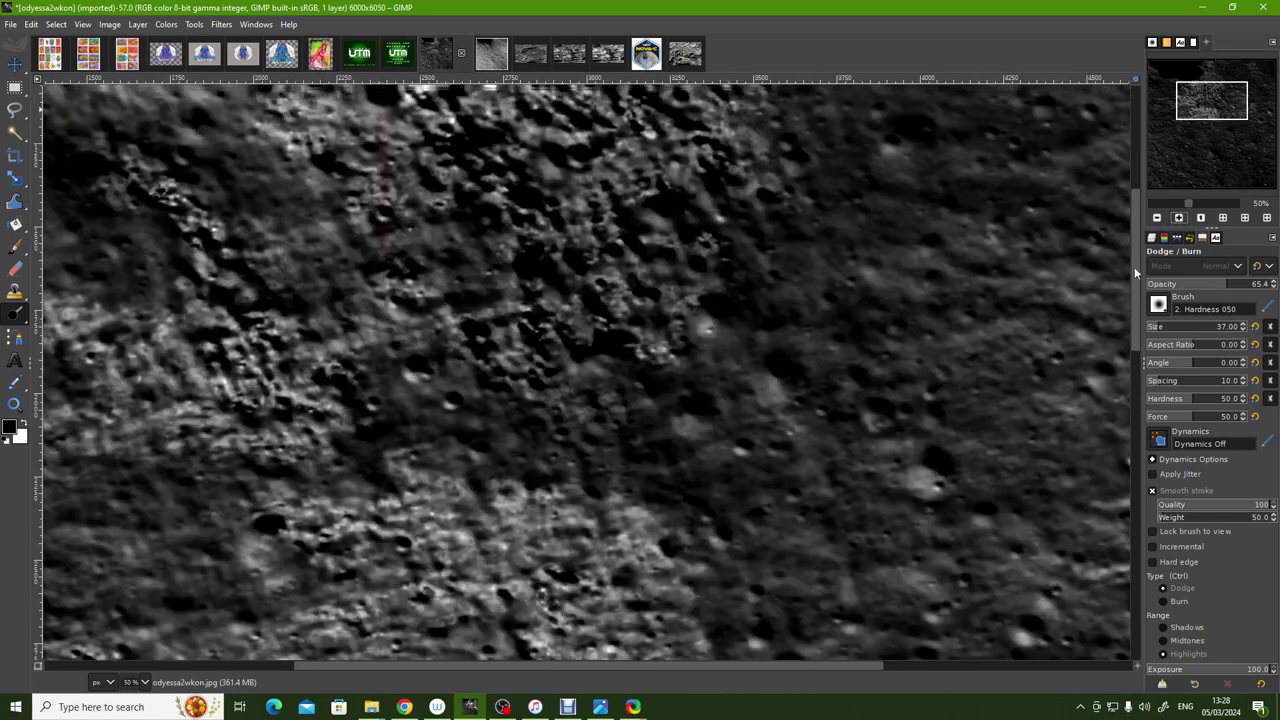
scroll(929, 297, up, 5)
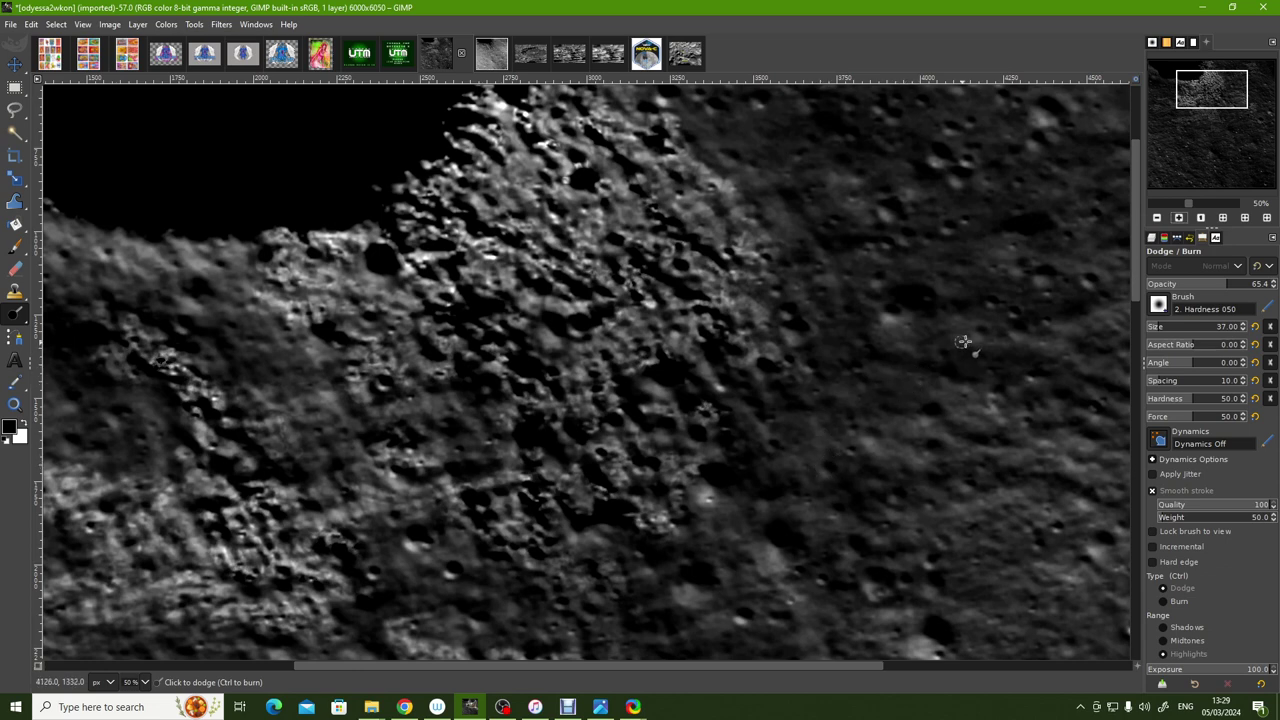
click(600, 707)
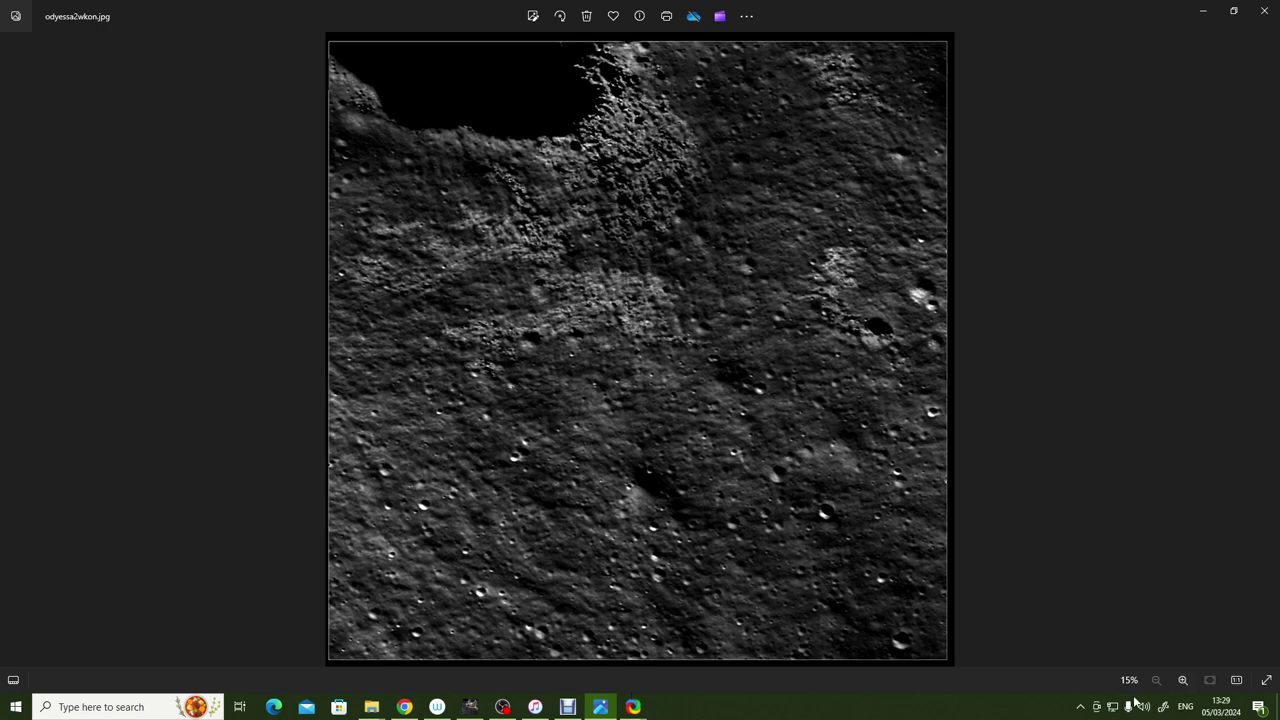
Show odyessa2wkon.jpg full screen and zoom in five steps on the landing area.
key(F11)
key(ctrl+plus)
key(ctrl+plus)
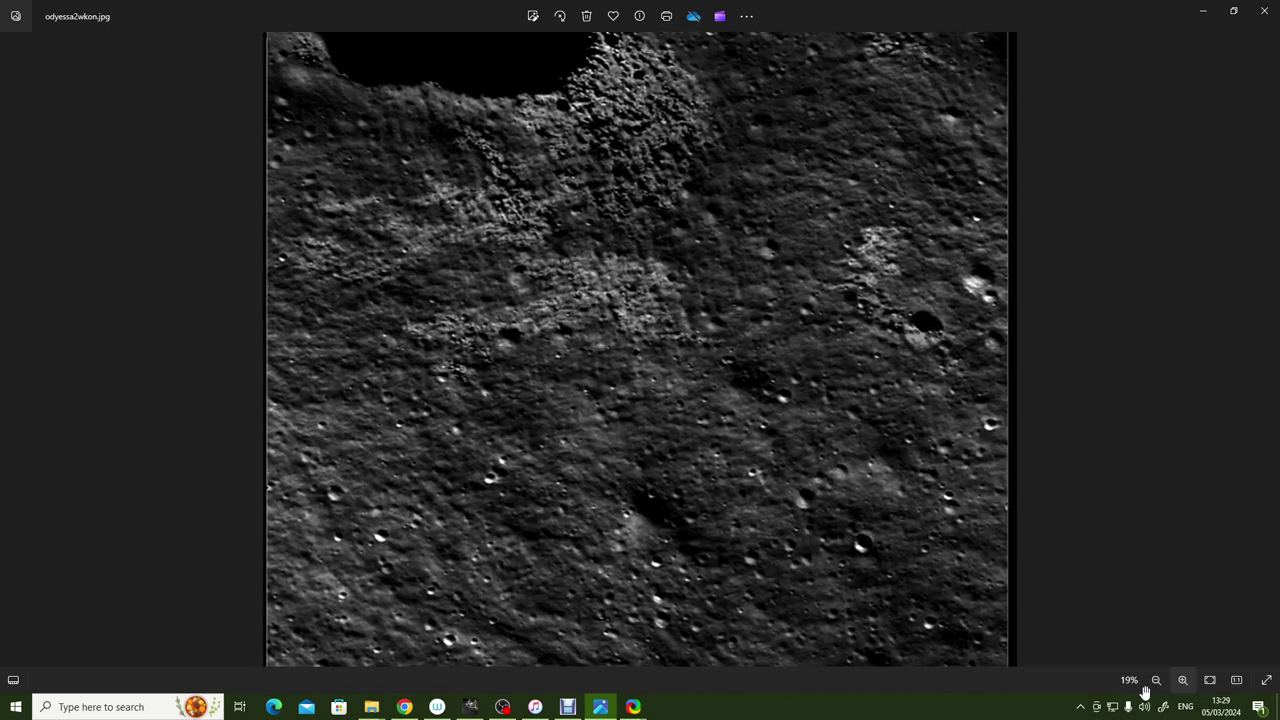
key(ctrl+plus)
key(ctrl+plus)
key(ctrl+plus)
key(ctrl+plus)
key(ctrl+plus)
key(ctrl+plus)
key(ctrl+plus)
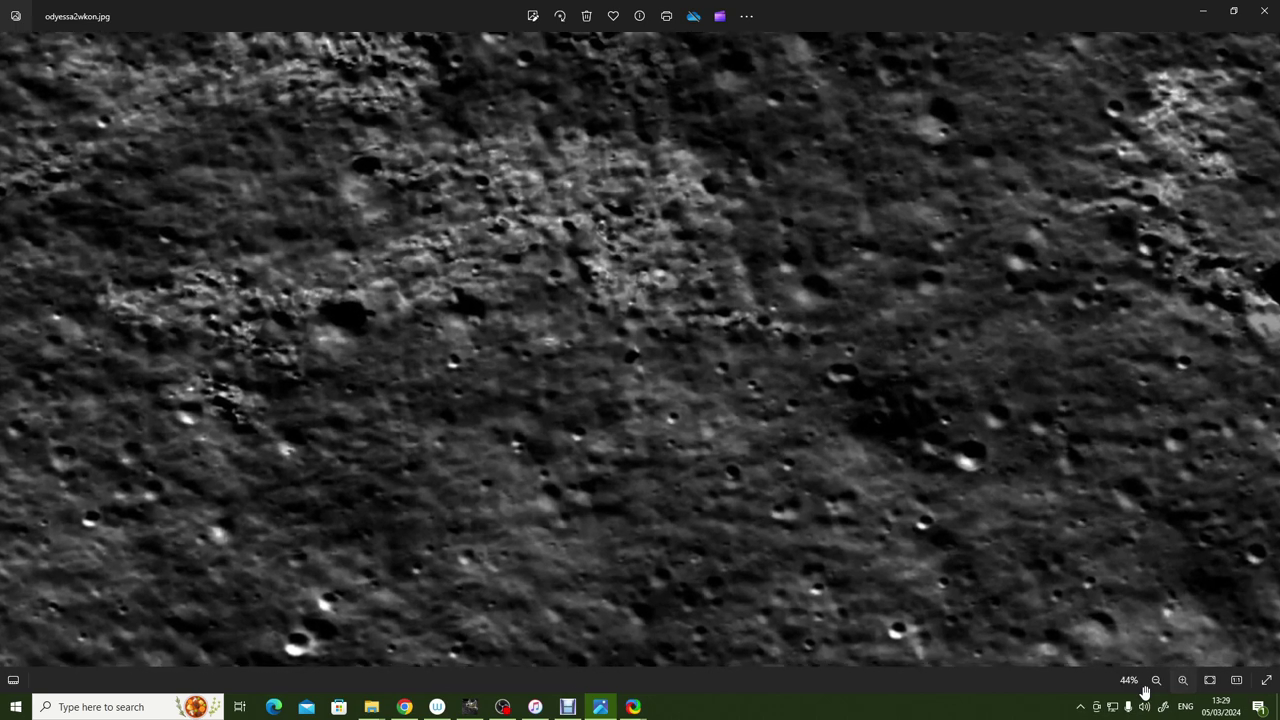
key(ctrl+plus)
key(ctrl+plus)
key(ctrl+plus)
key(ctrl+plus)
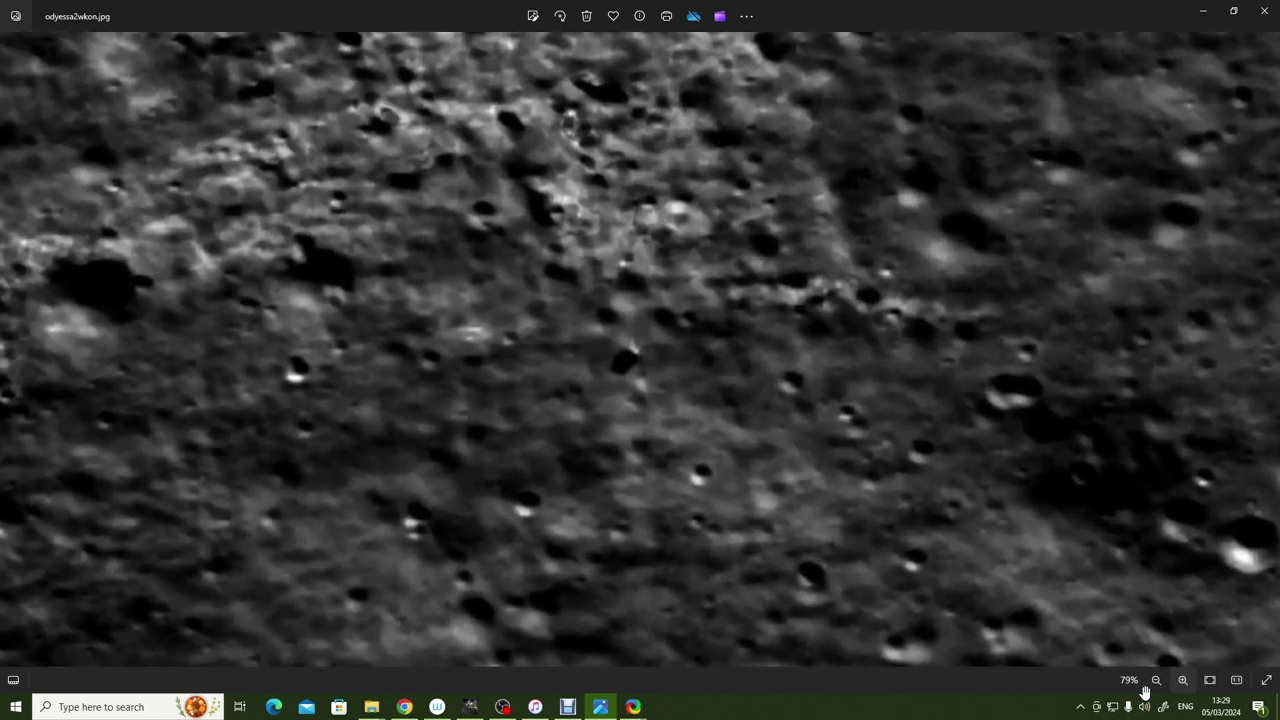
key(ctrl+plus)
key(ctrl+plus)
key(ctrl+plus)
key(ctrl+plus)
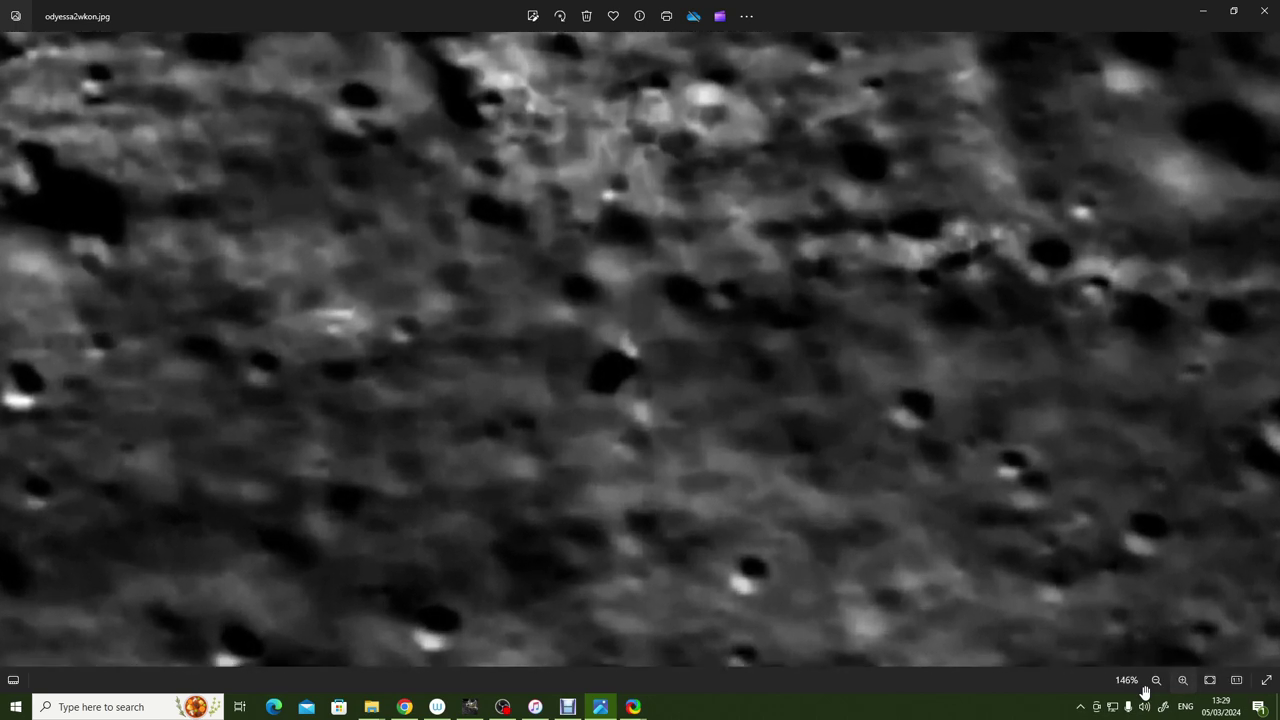
key(ctrl+plus)
key(ctrl+plus)
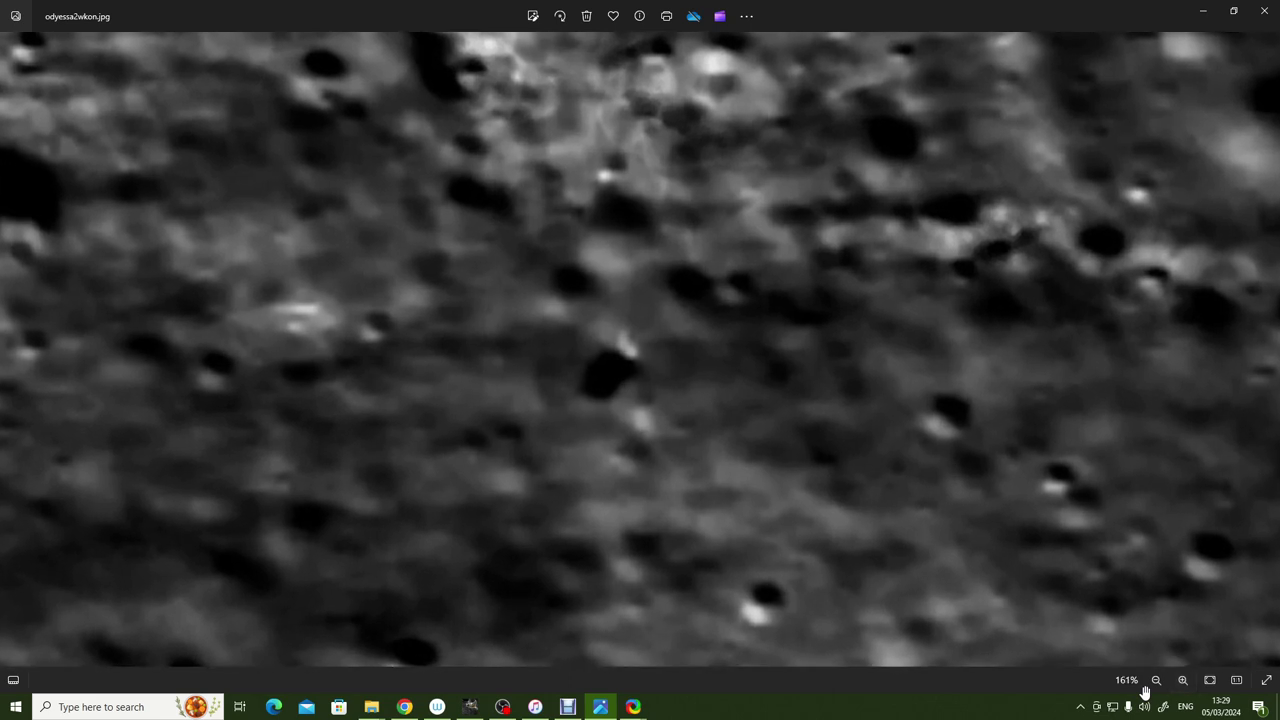
Pan up, left and down across the enlarged crater field.
key(Up)
key(Up)
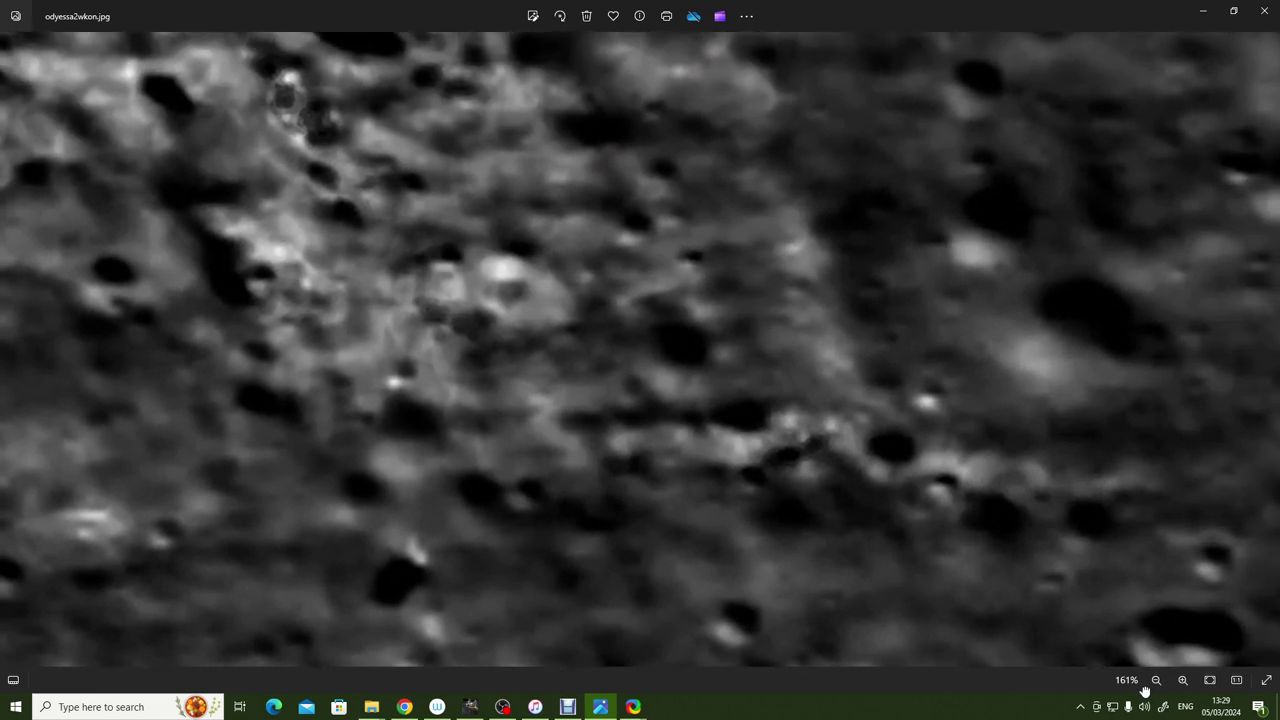
key(Up)
key(Left)
key(Up)
key(Left)
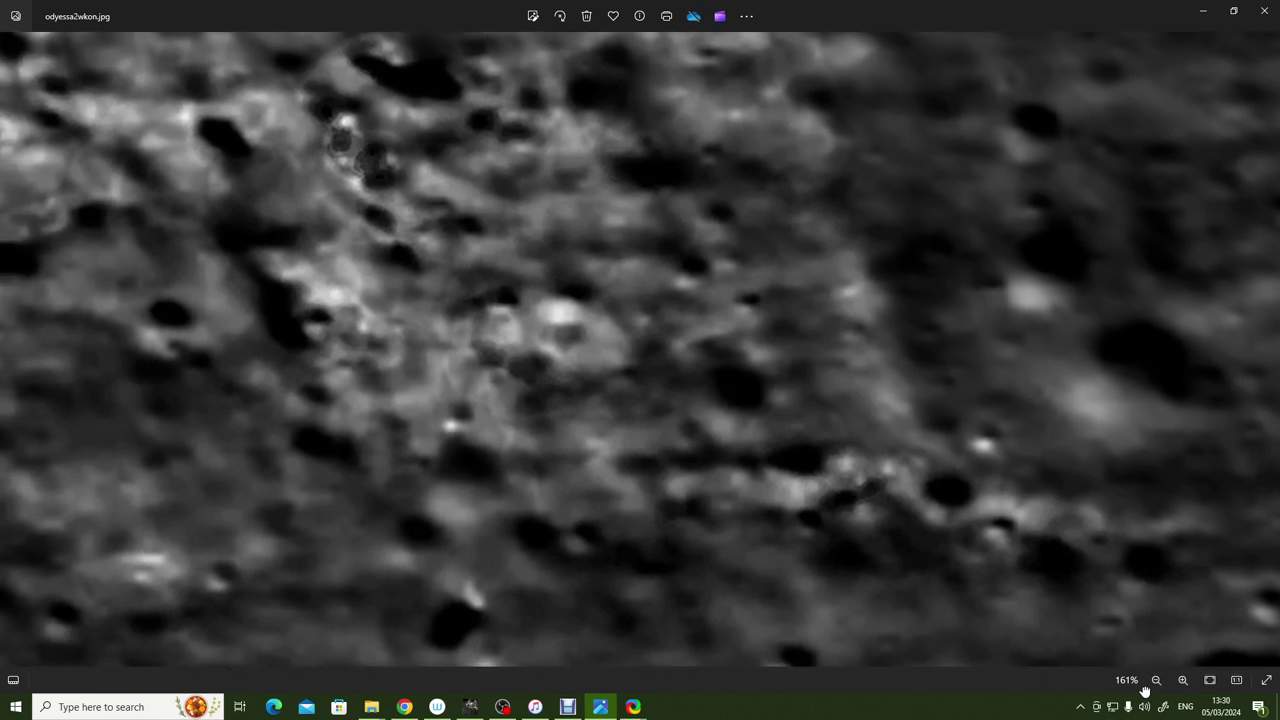
key(Down)
key(Left)
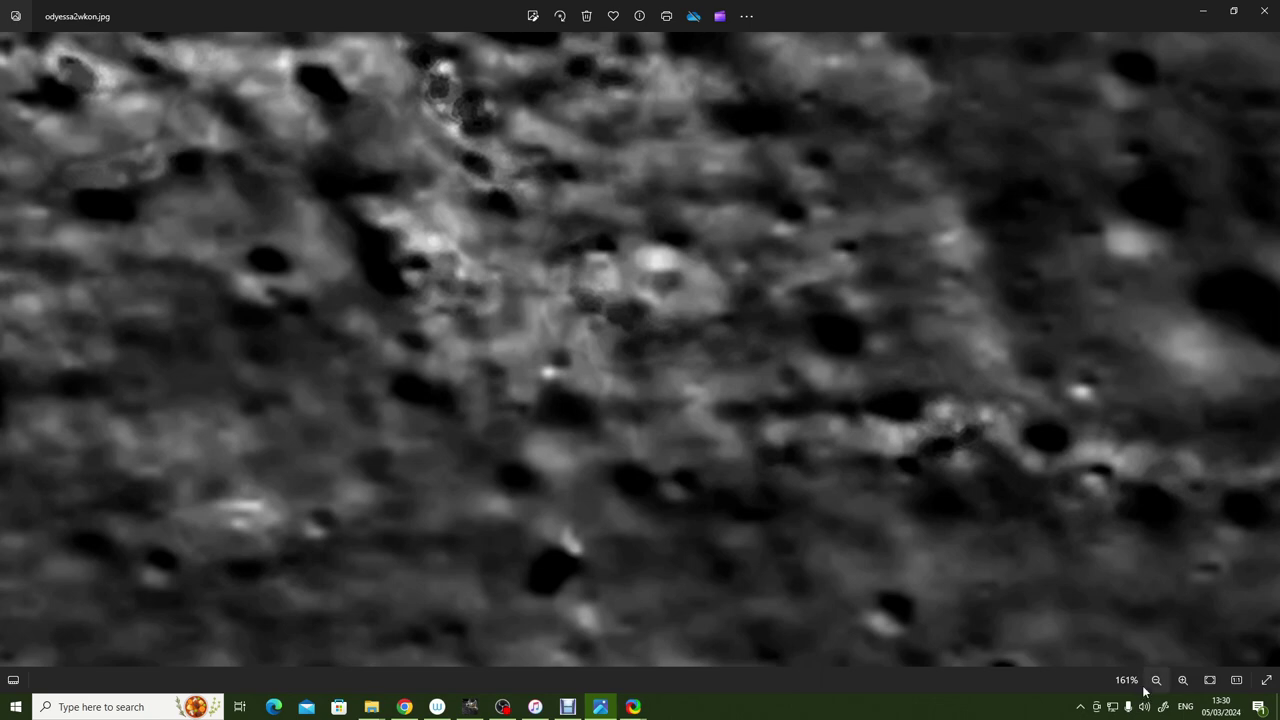
Zoom back out five steps to a near-full view of about 90%.
click(1156, 680)
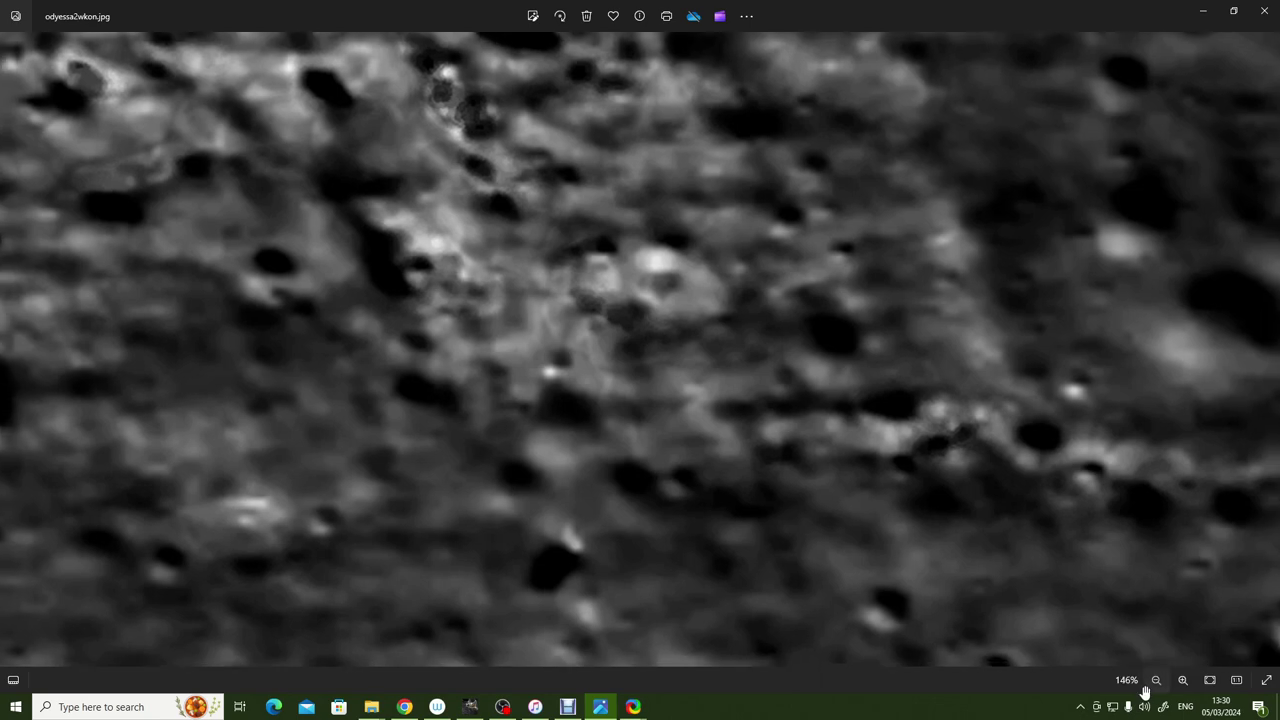
click(1156, 680)
click(1156, 680)
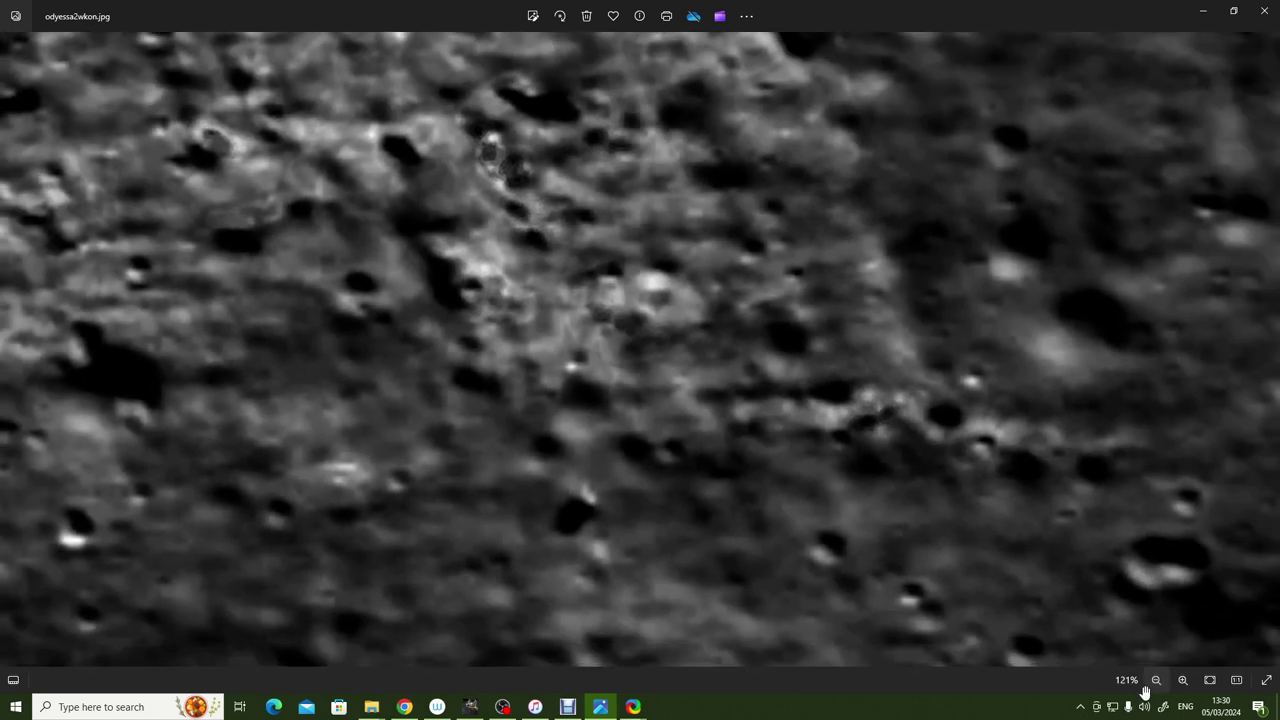
click(1156, 680)
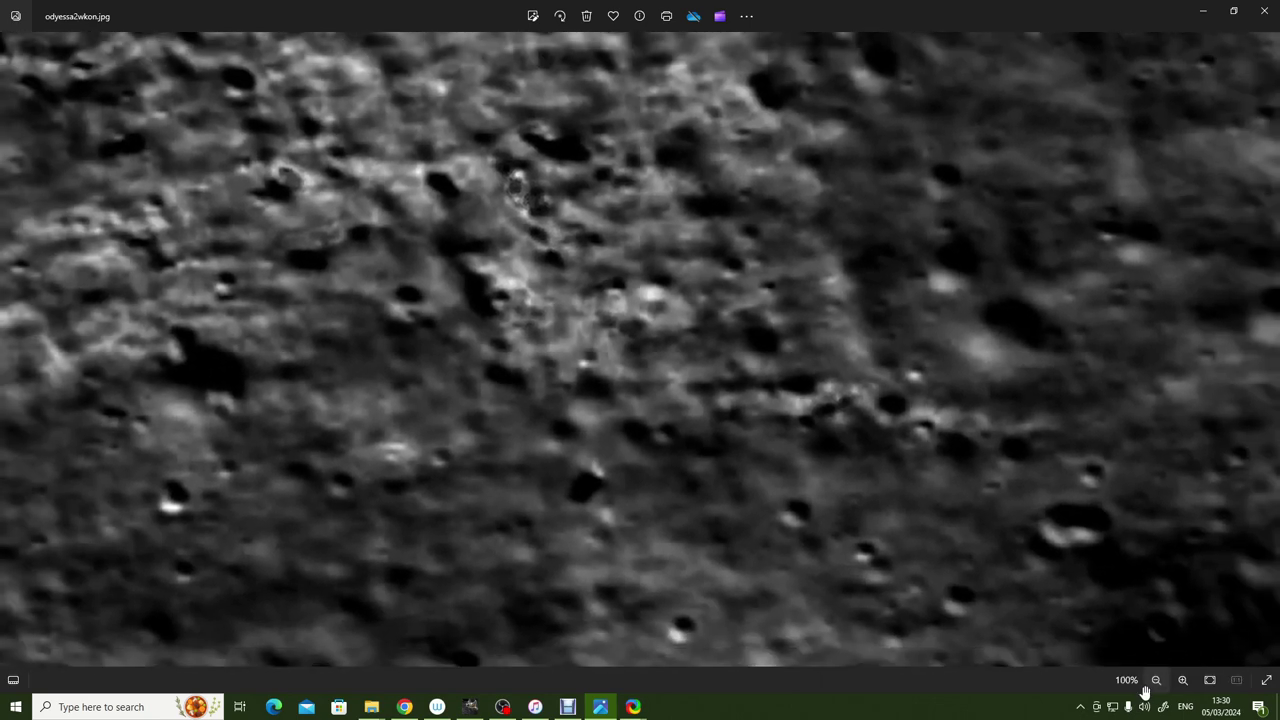
click(1156, 680)
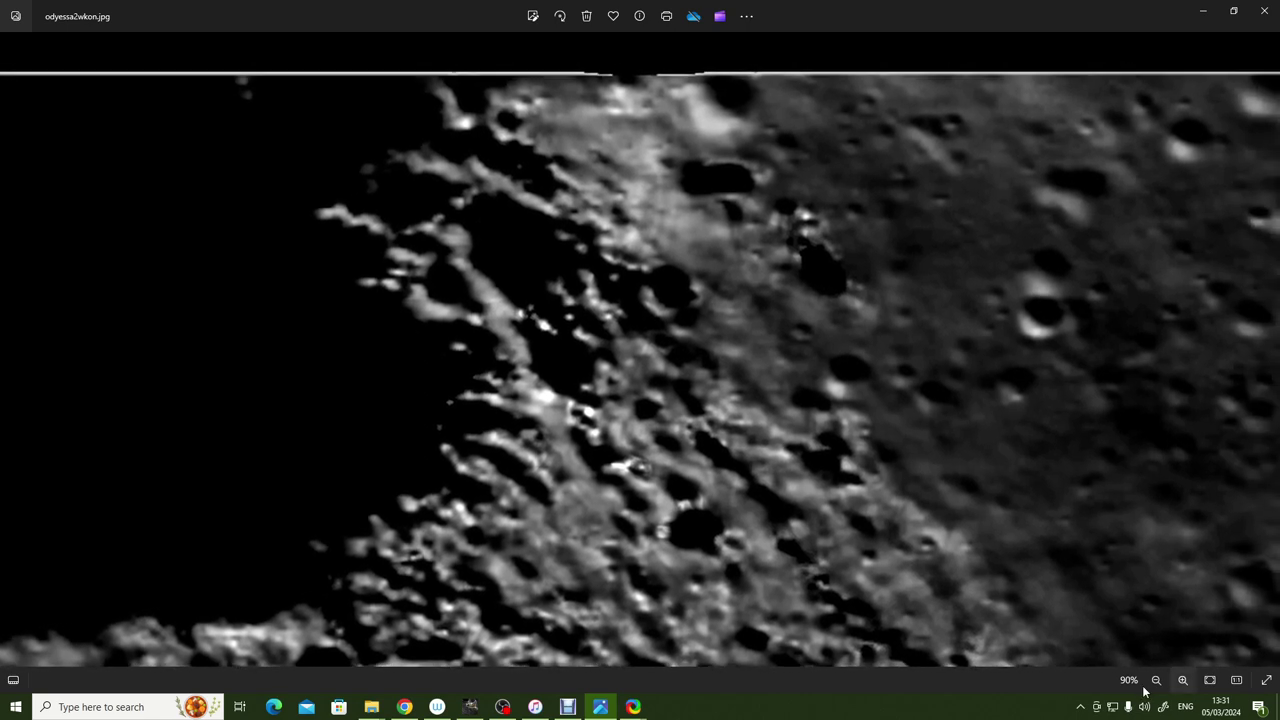
Zoom in three steps and pan down through the rugged crater terrain.
click(1131, 680)
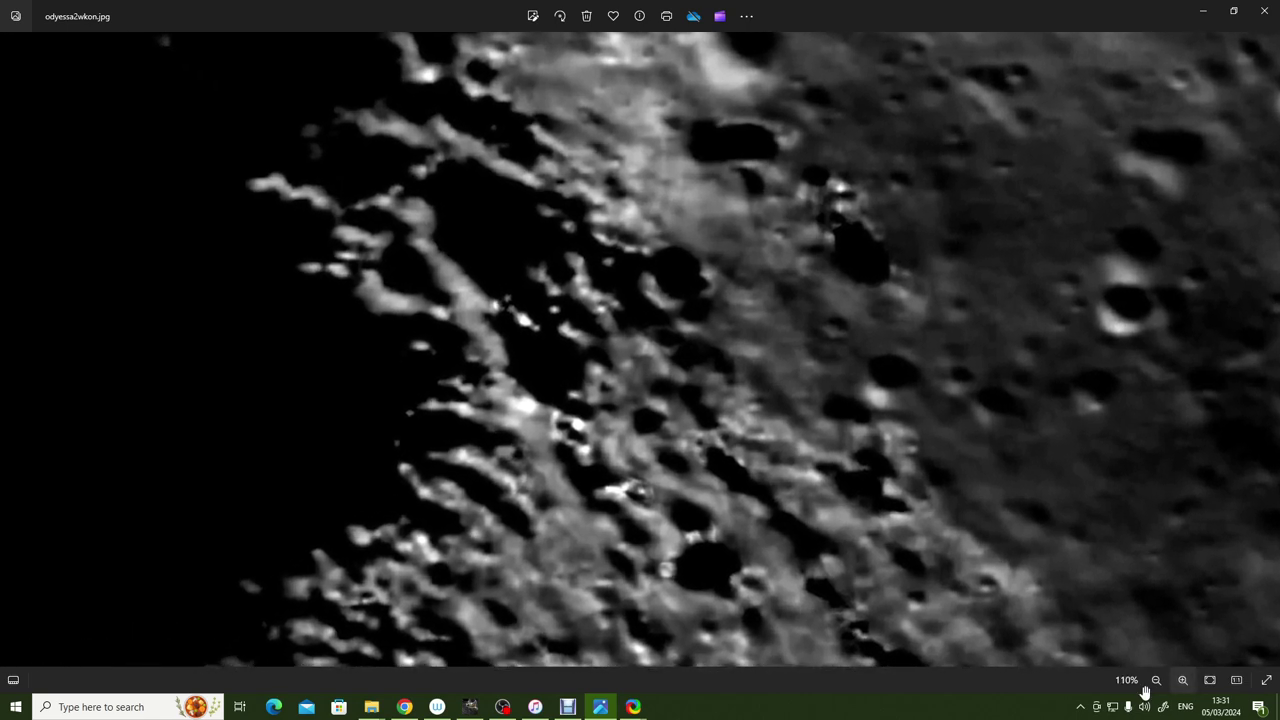
click(1145, 688)
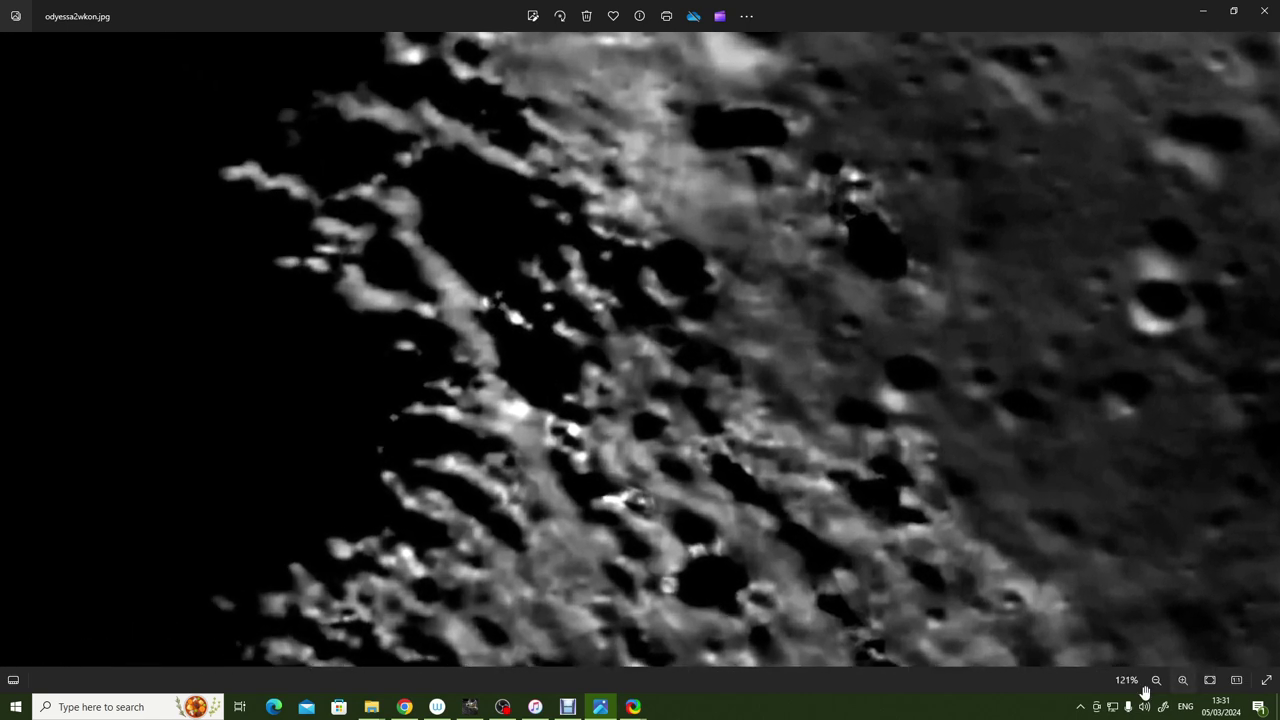
click(1145, 688)
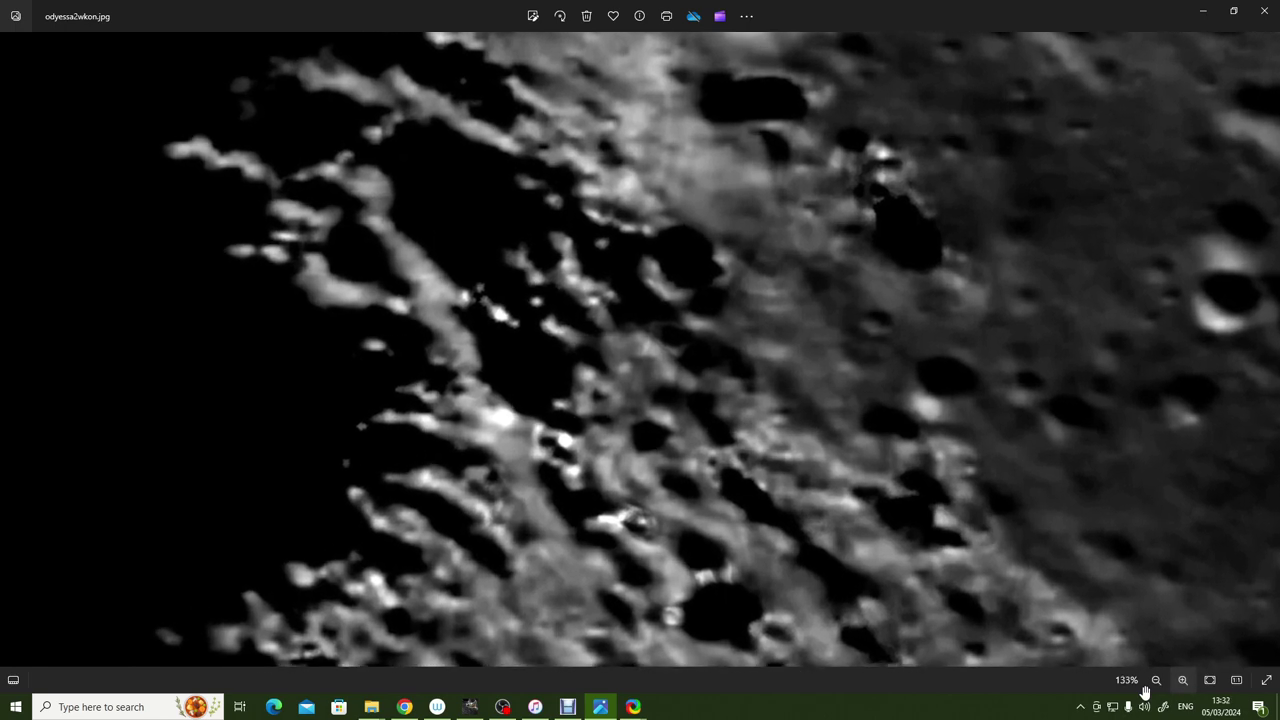
key(Up)
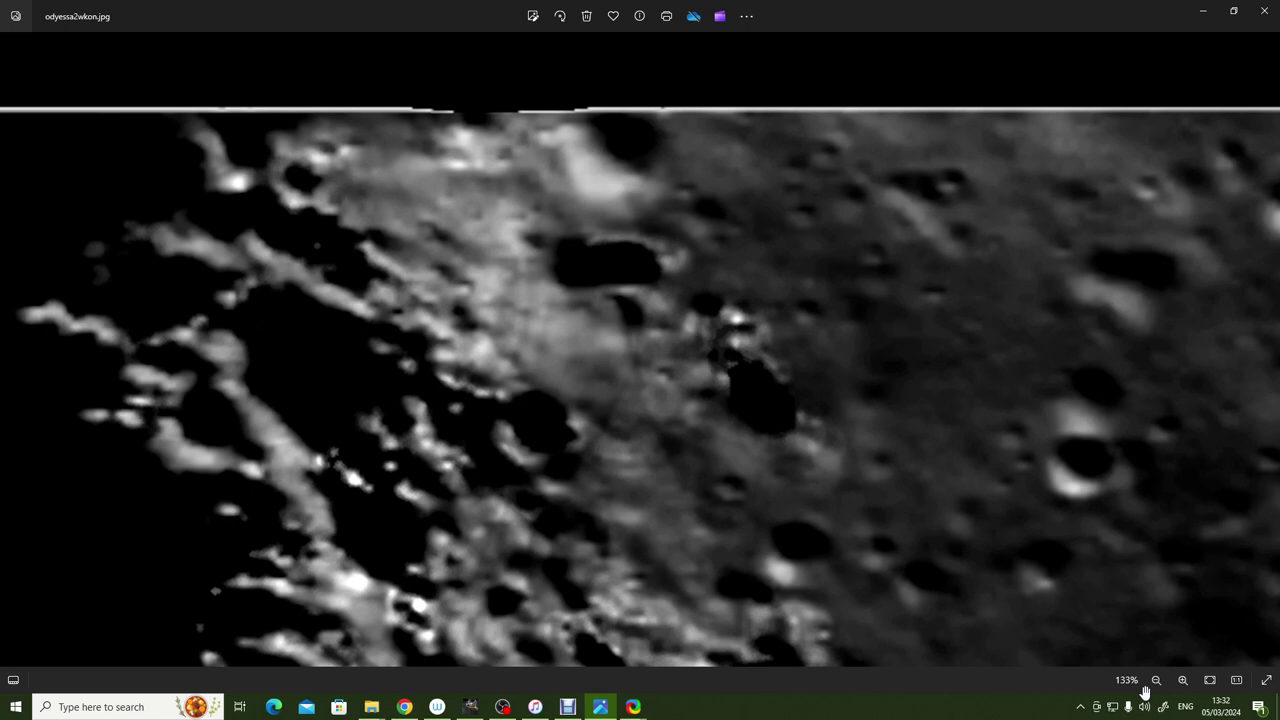
key(Down)
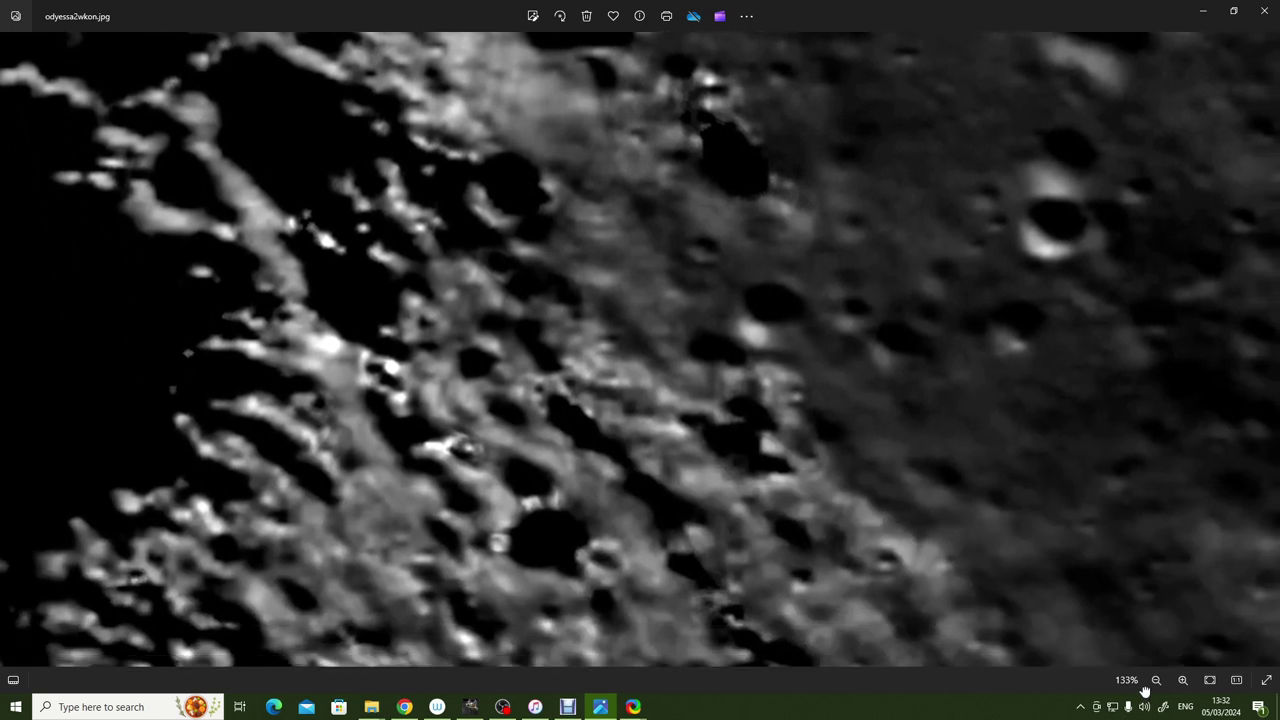
key(Down)
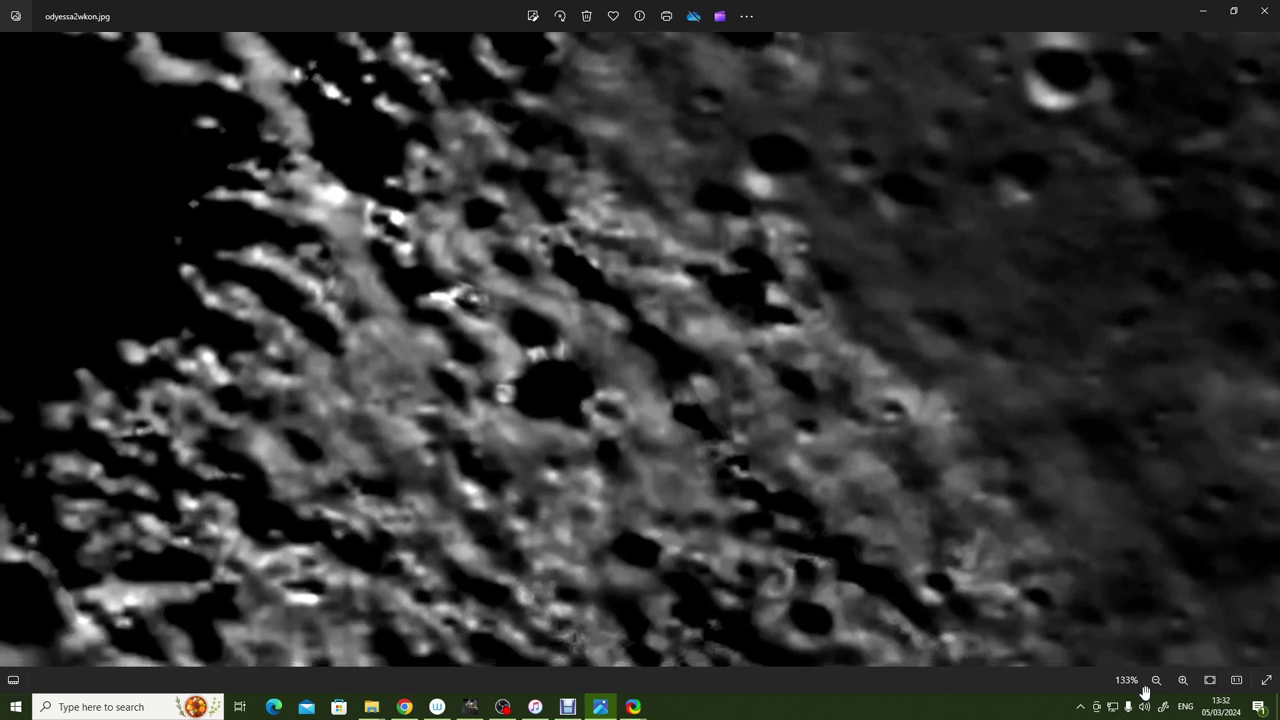
key(Down)
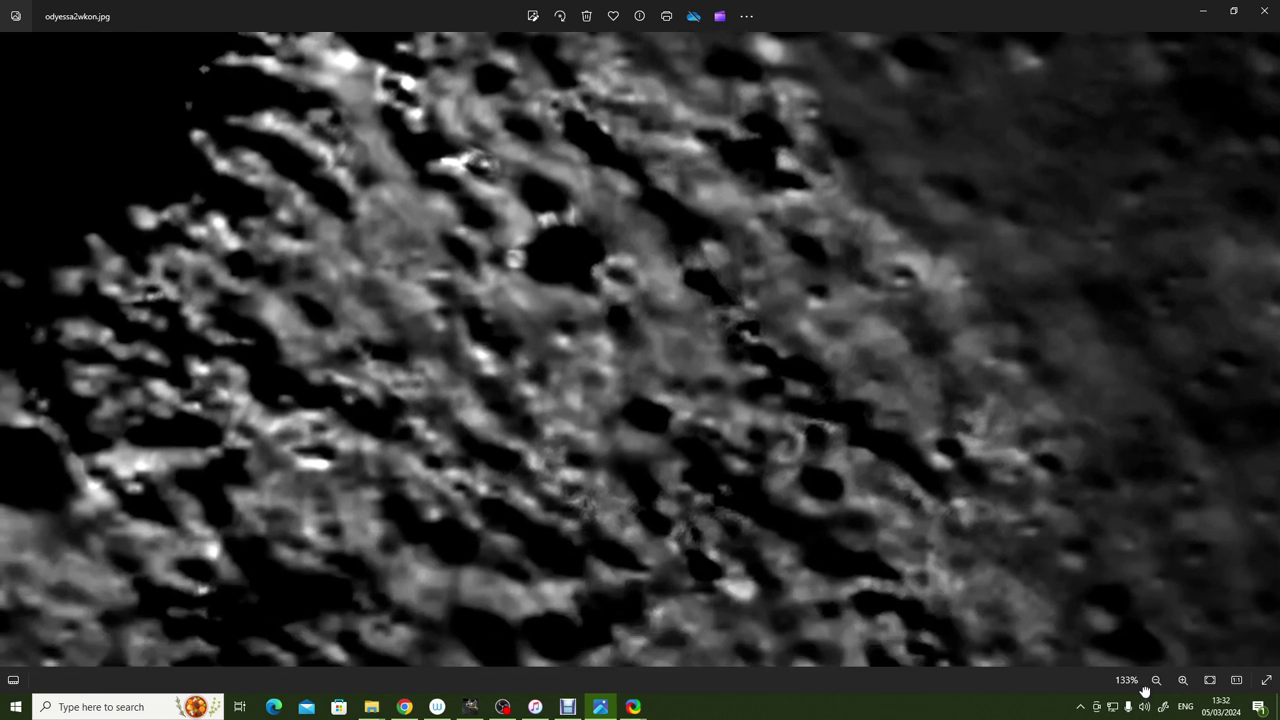
key(Down)
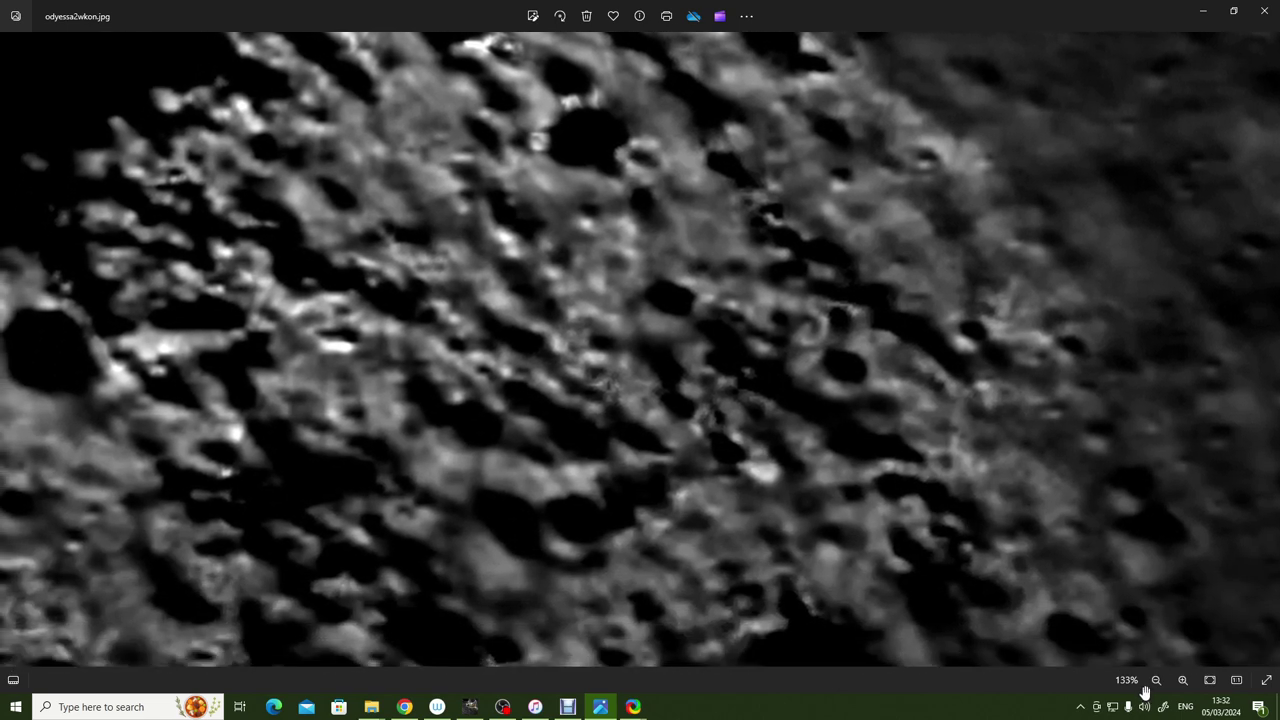
key(Down)
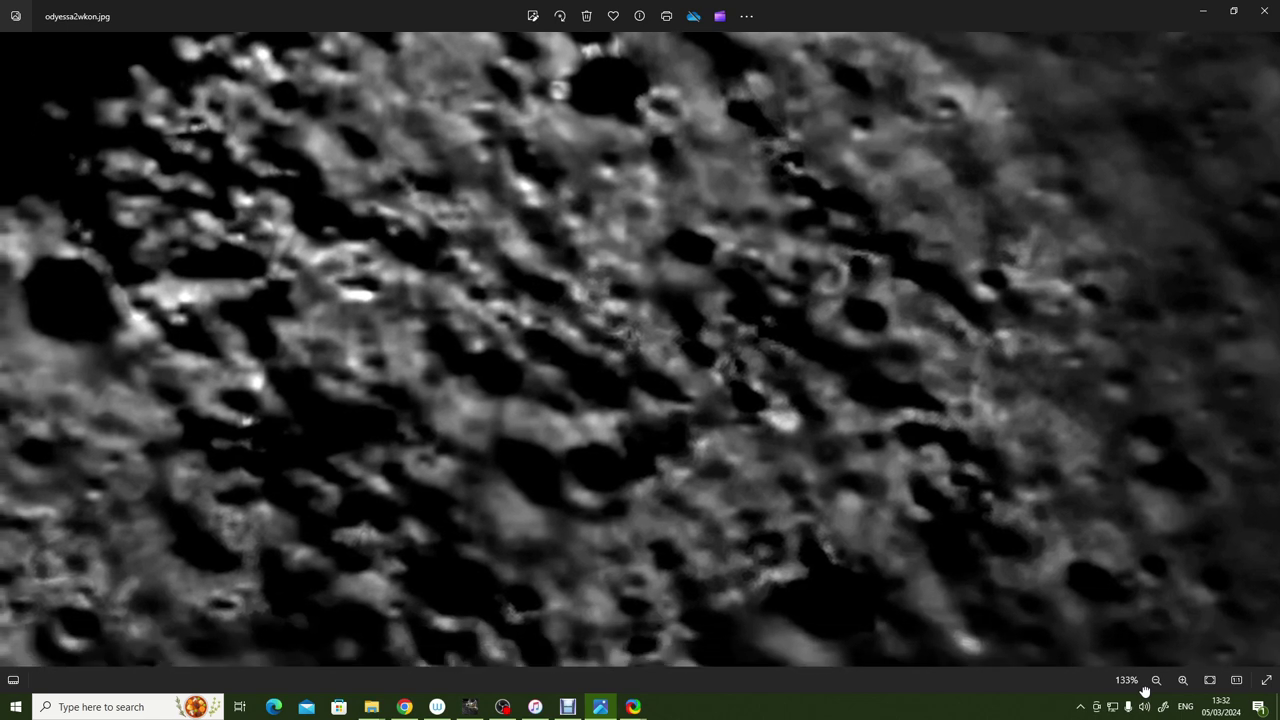
key(Down)
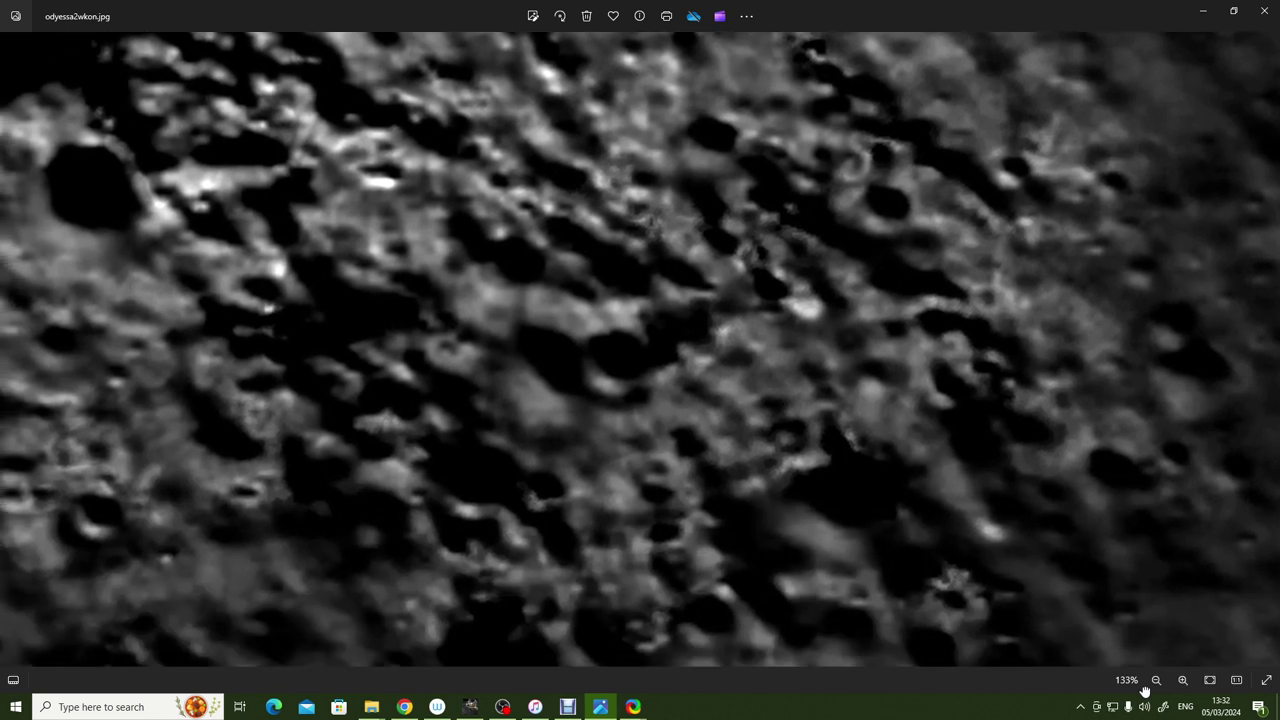
key(Down)
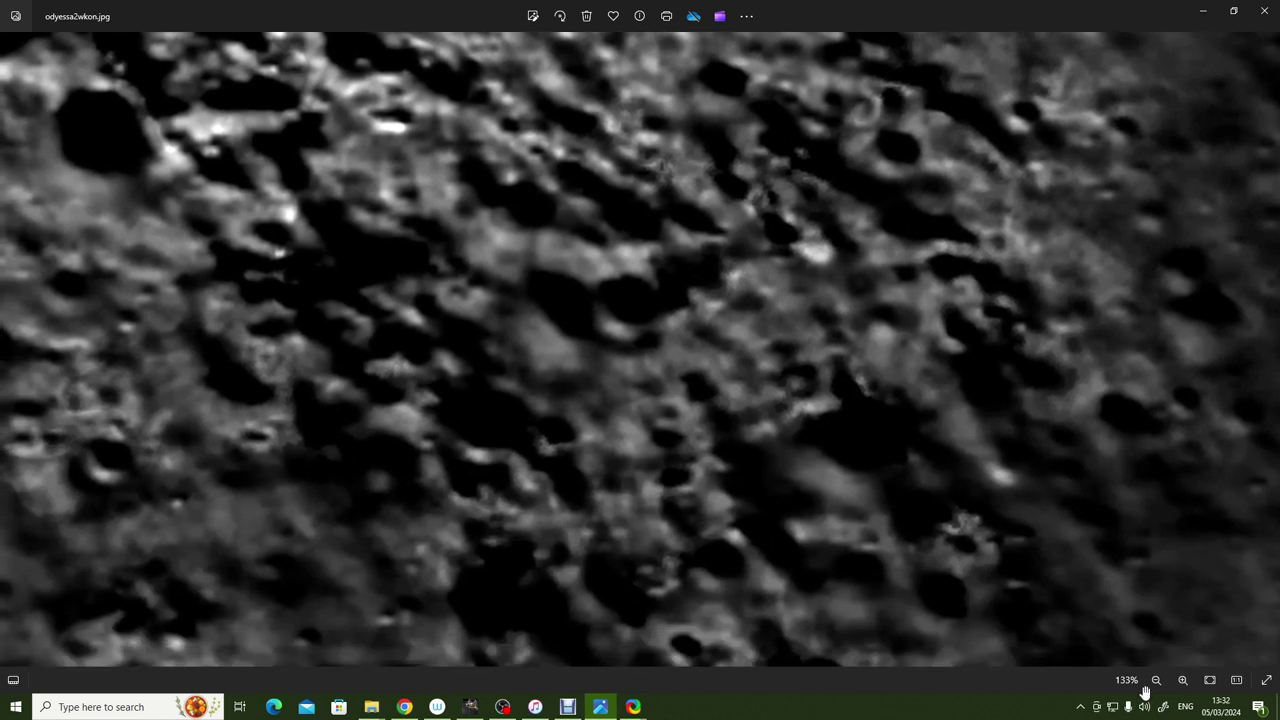
key(Down)
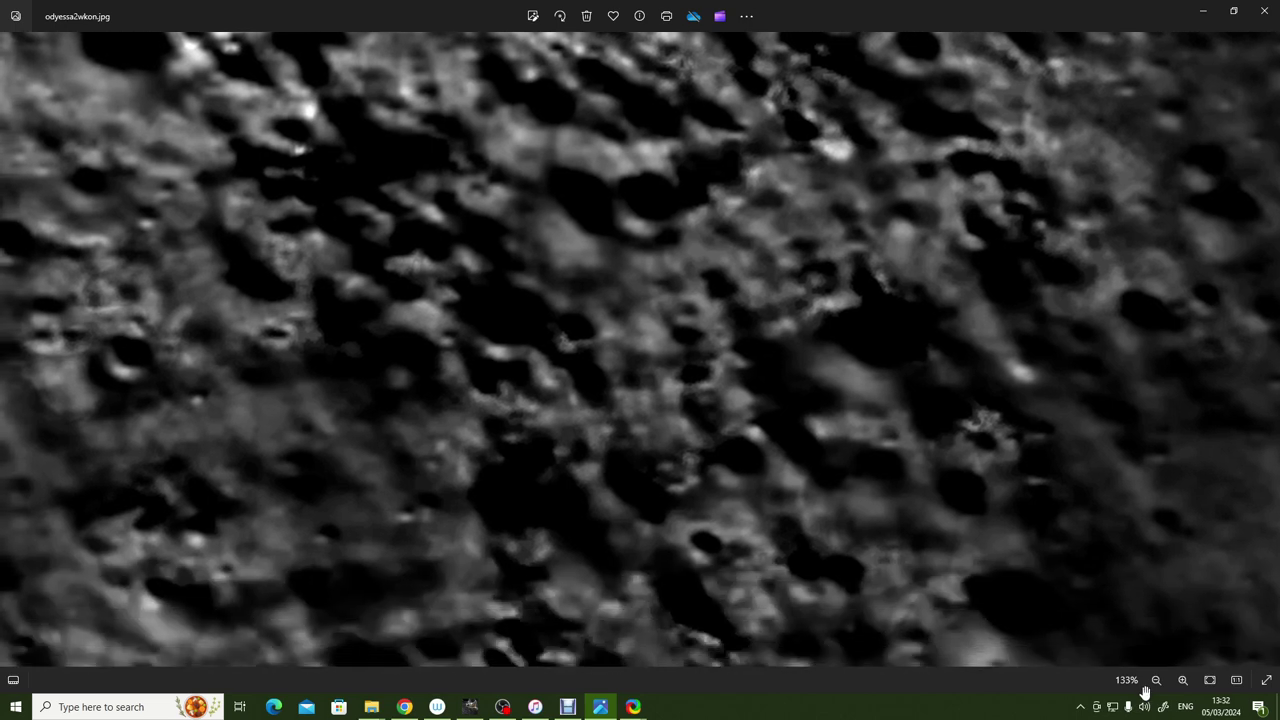
Zoom out for a wider look at the landing area, then enlarge to 82%.
click(1156, 680)
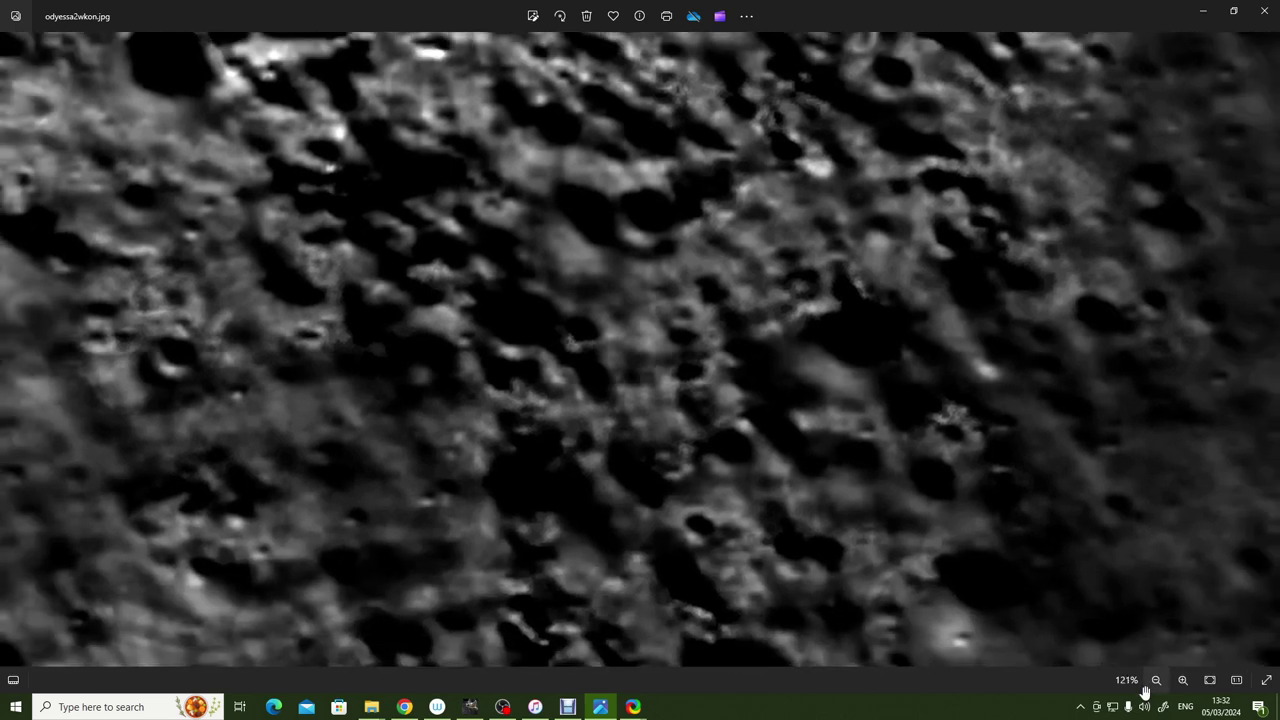
click(1156, 680)
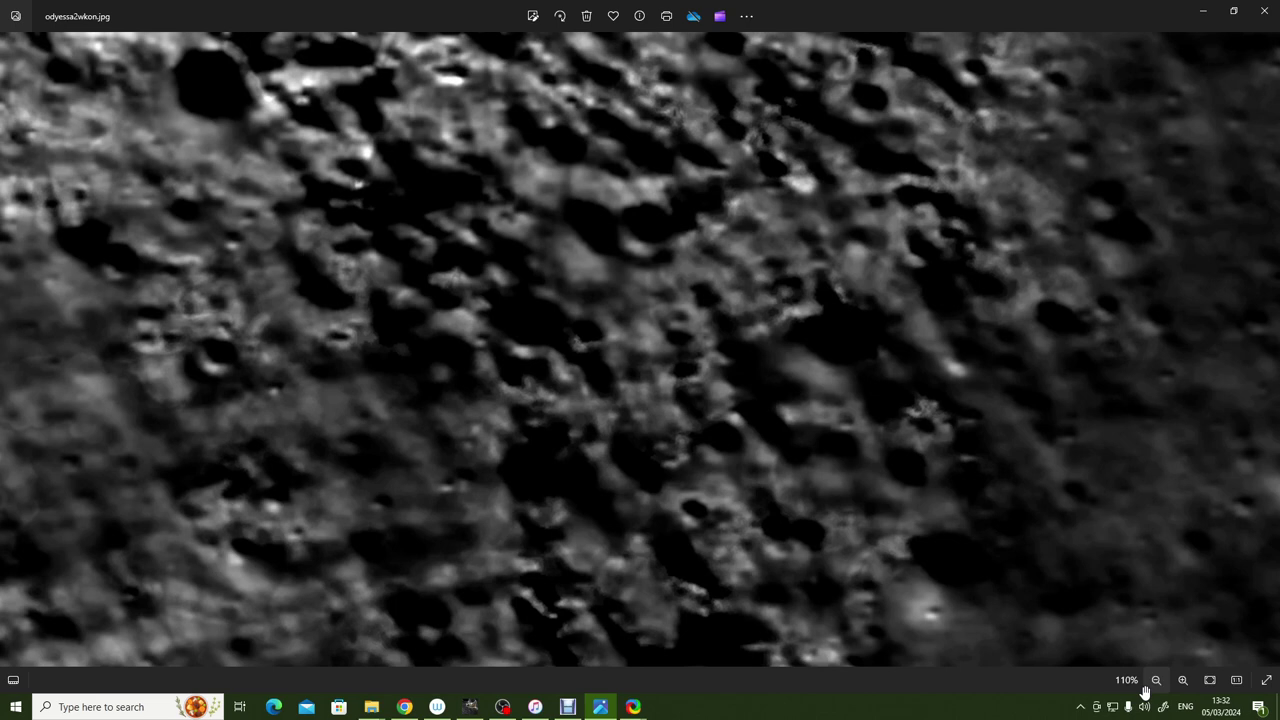
click(1156, 680)
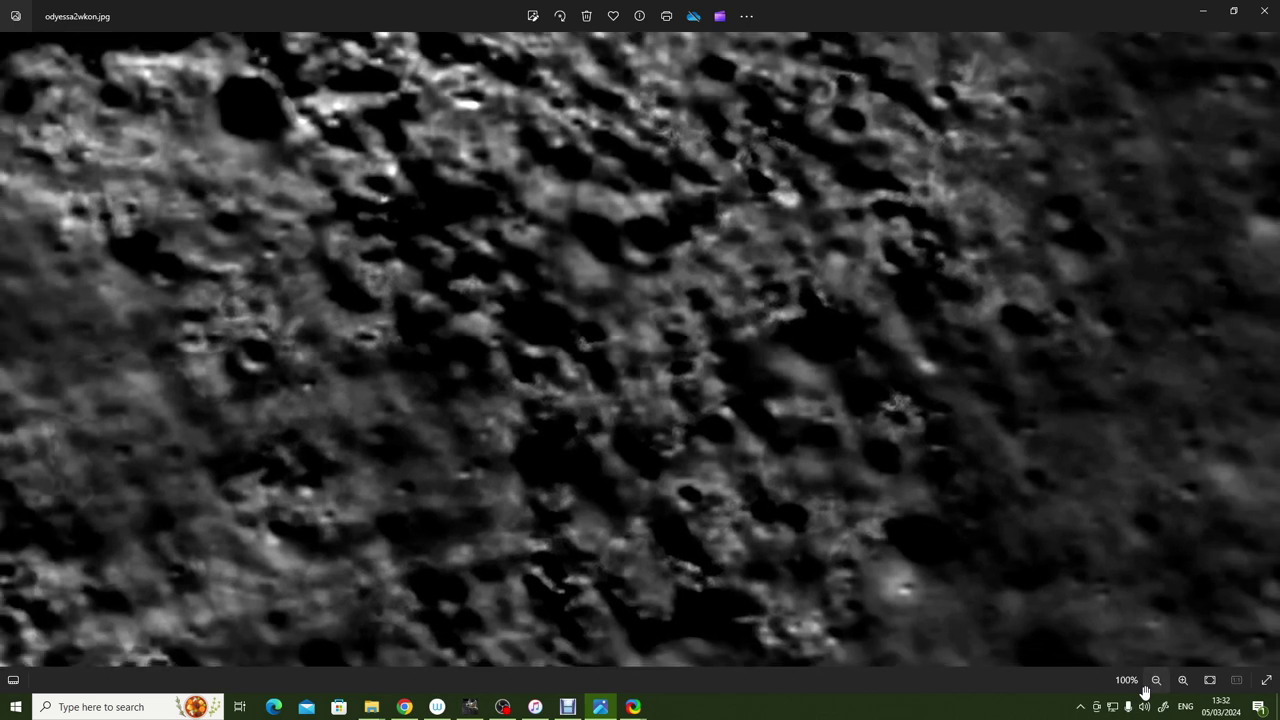
click(1156, 680)
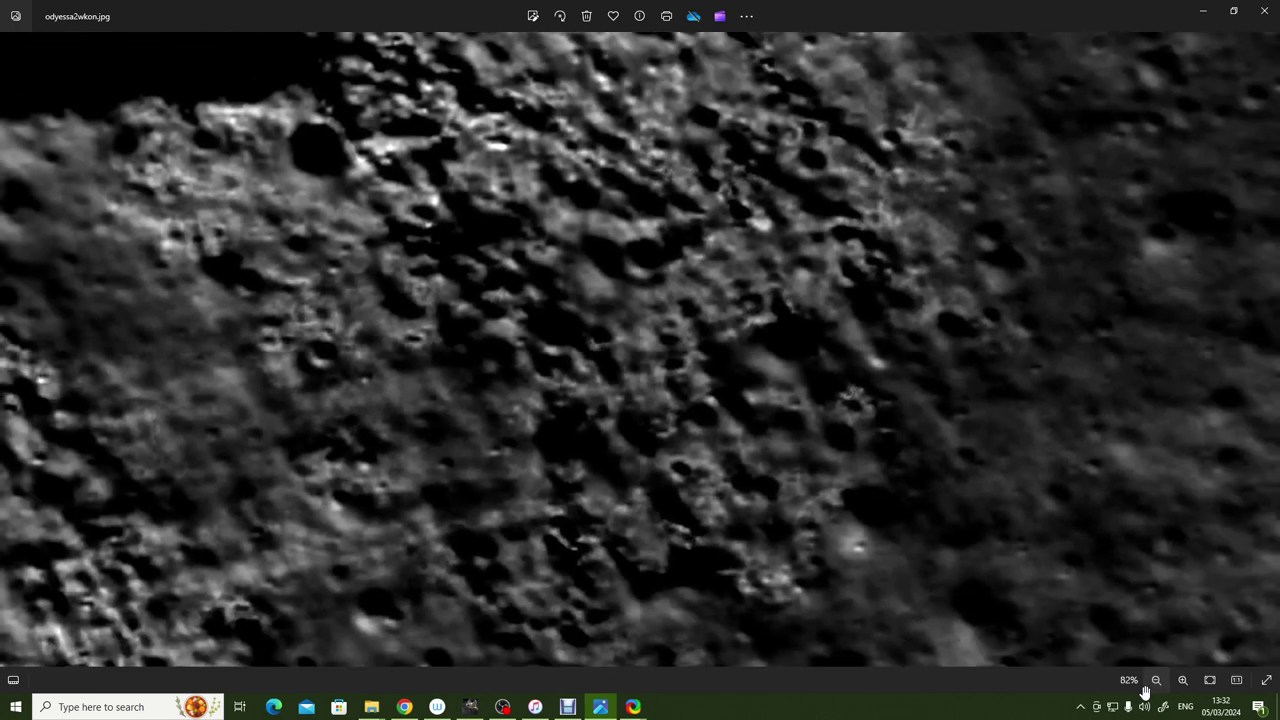
click(1156, 680)
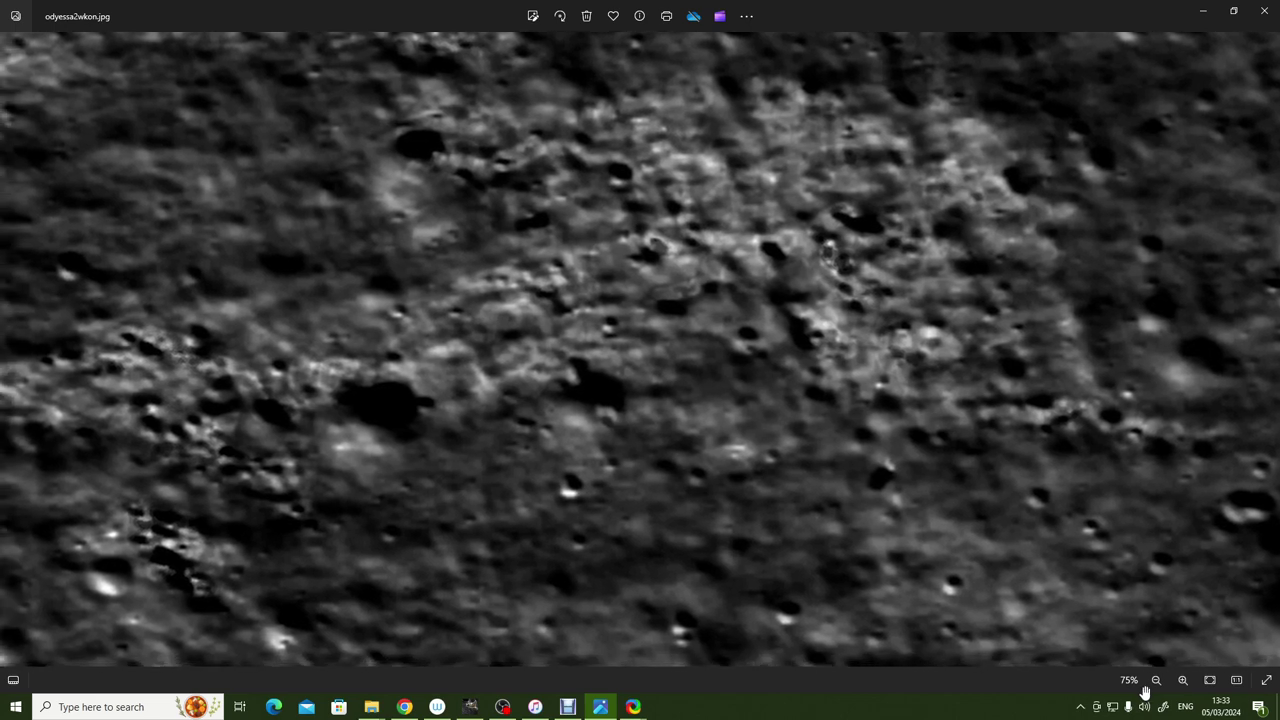
click(1150, 684)
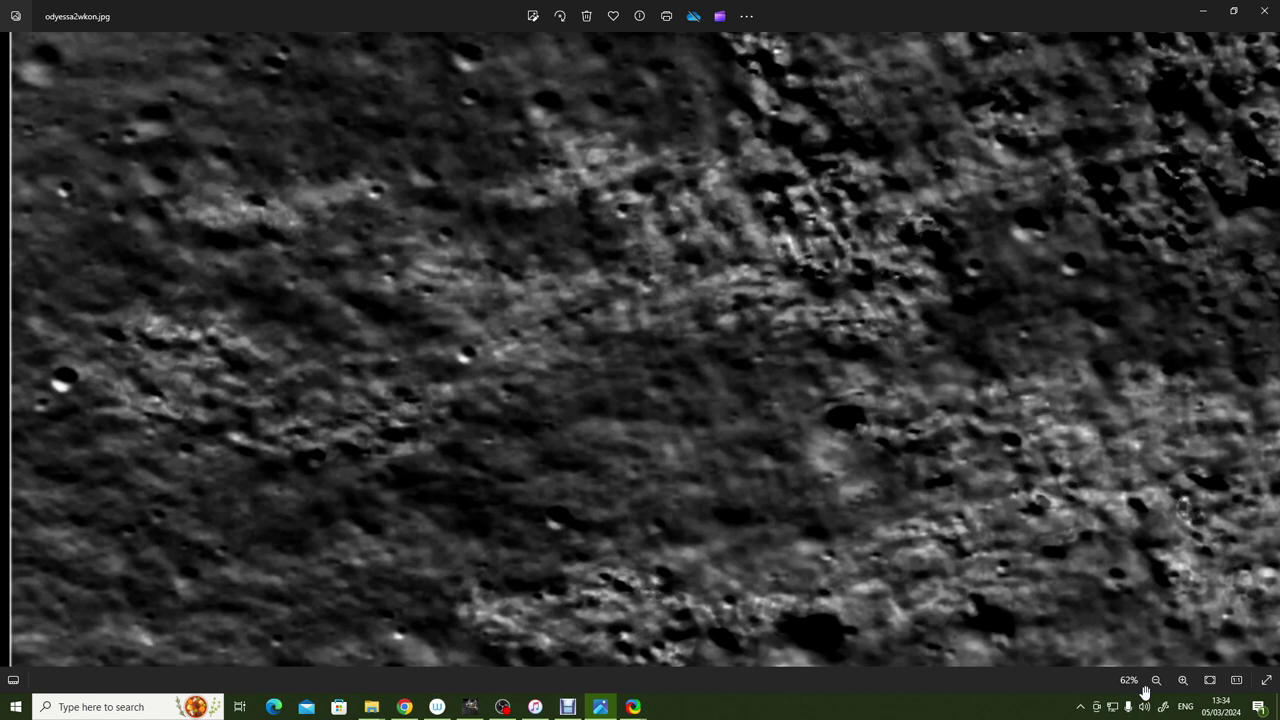
click(1183, 680)
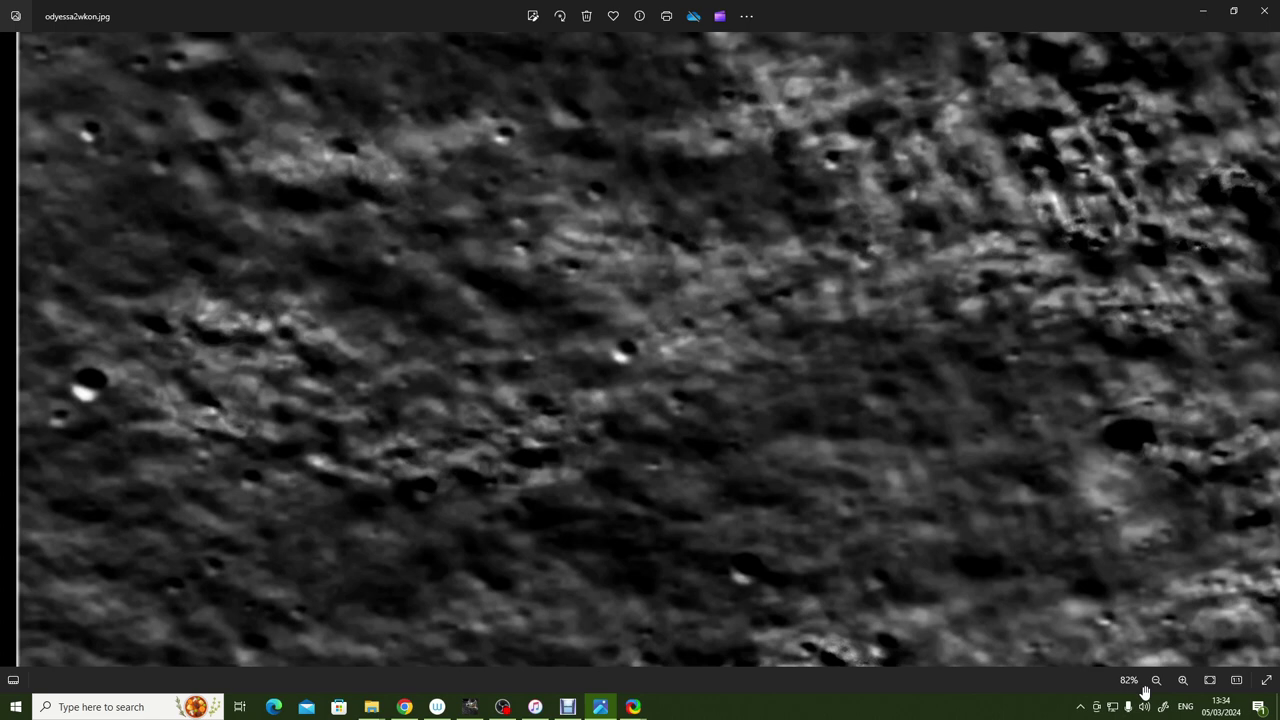
Back in GIMP, pan odyessa2wkon to its upper-left terrain and view it at 100%.
click(470, 707)
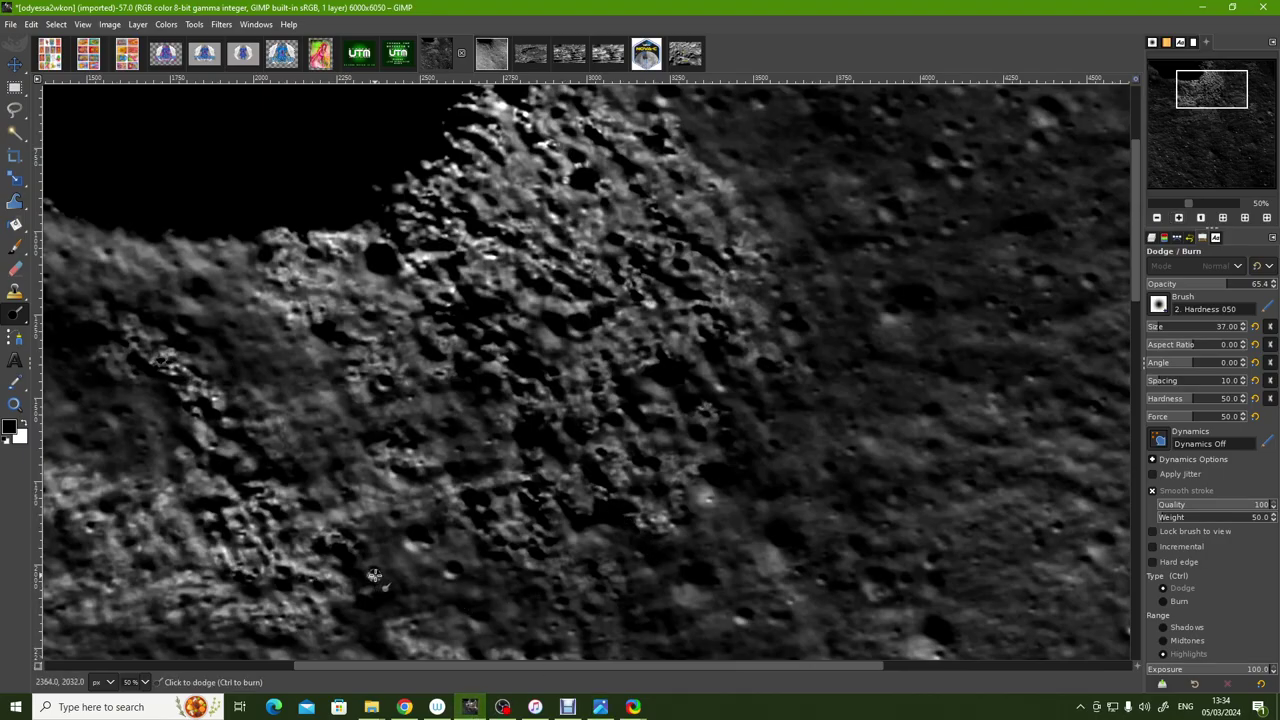
mouse_move(1212, 90)
mouse_down()
mouse_move(1183, 124)
mouse_move(1181, 110)
mouse_up()
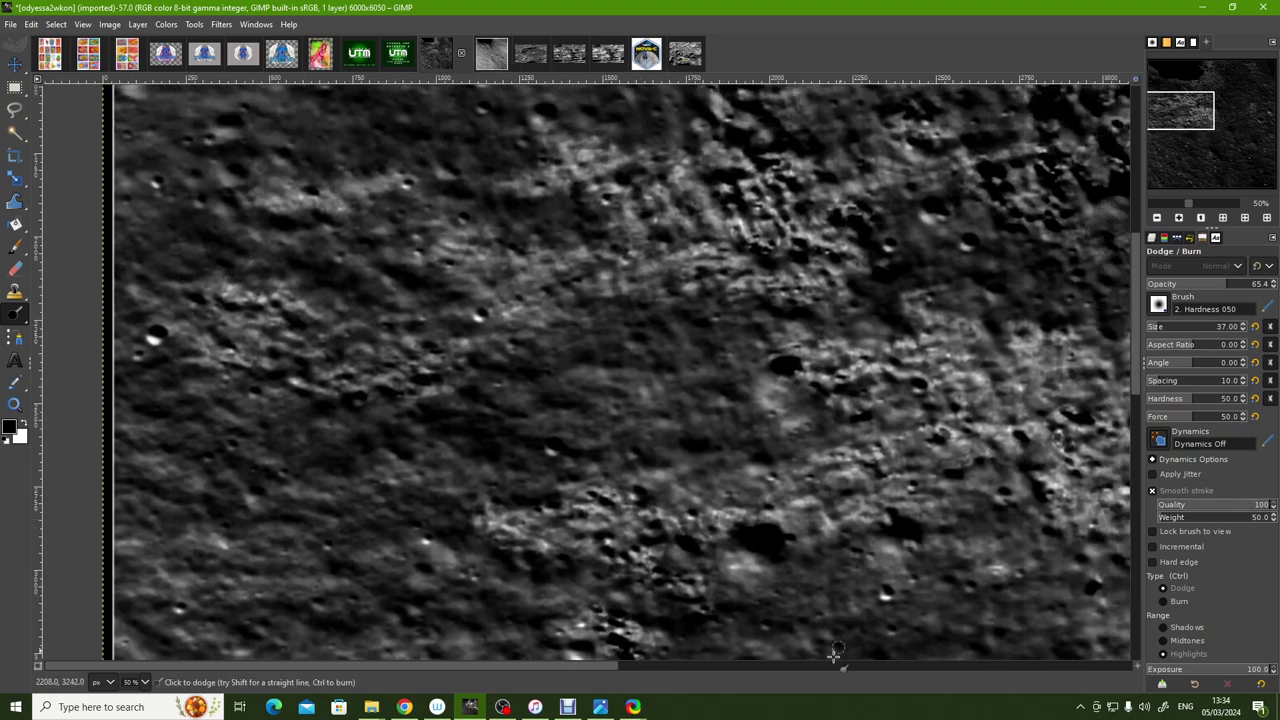
click(1179, 218)
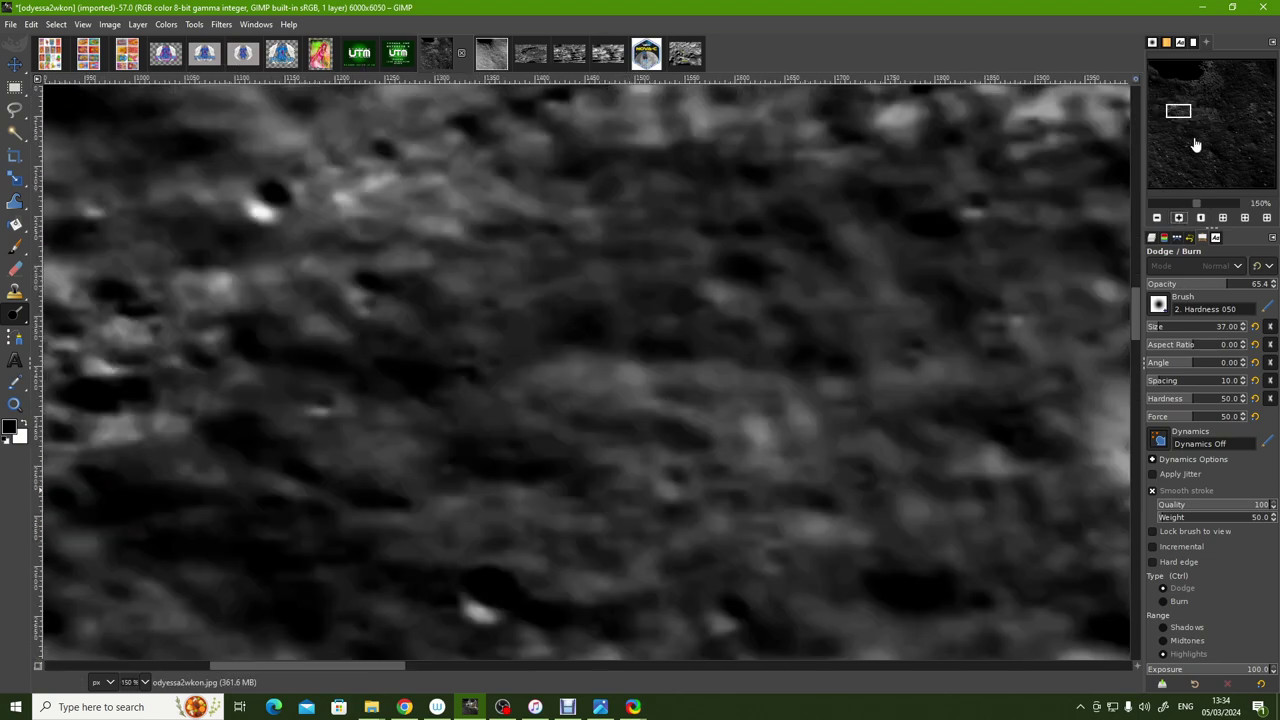
mouse_move(1179, 111)
mouse_down()
mouse_move(1167, 123)
mouse_move(1162, 110)
mouse_up()
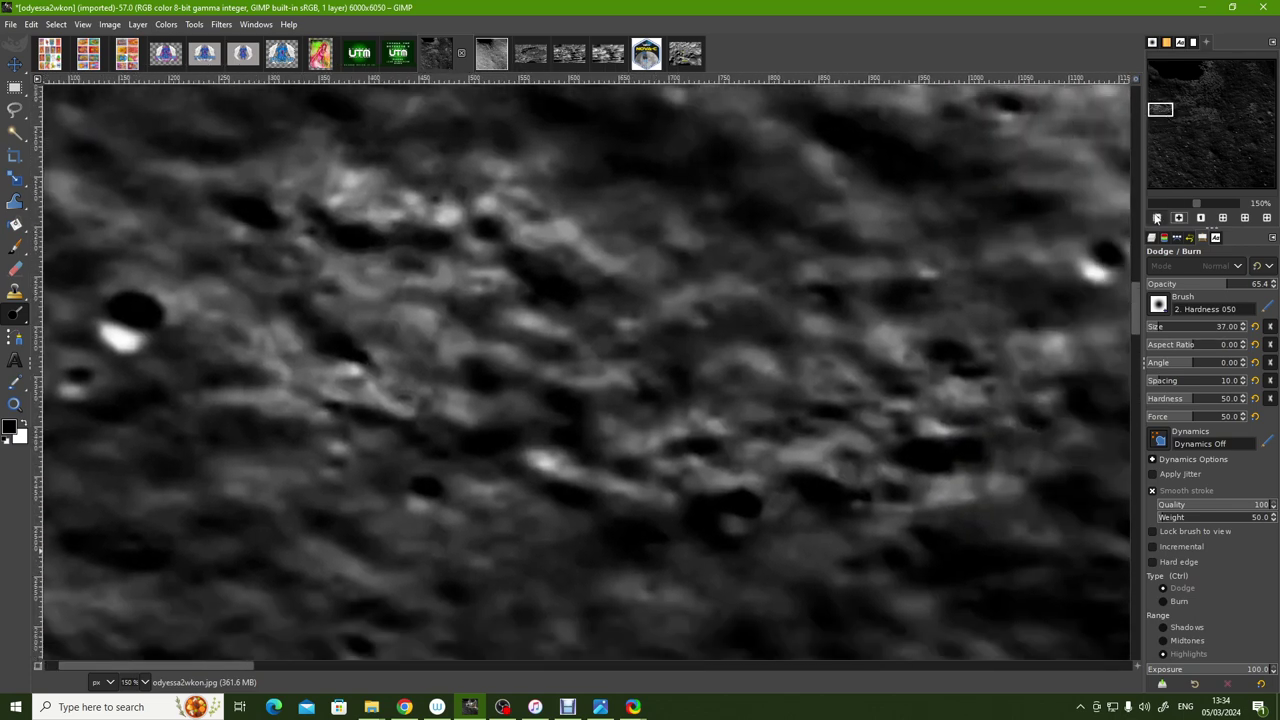
click(1157, 218)
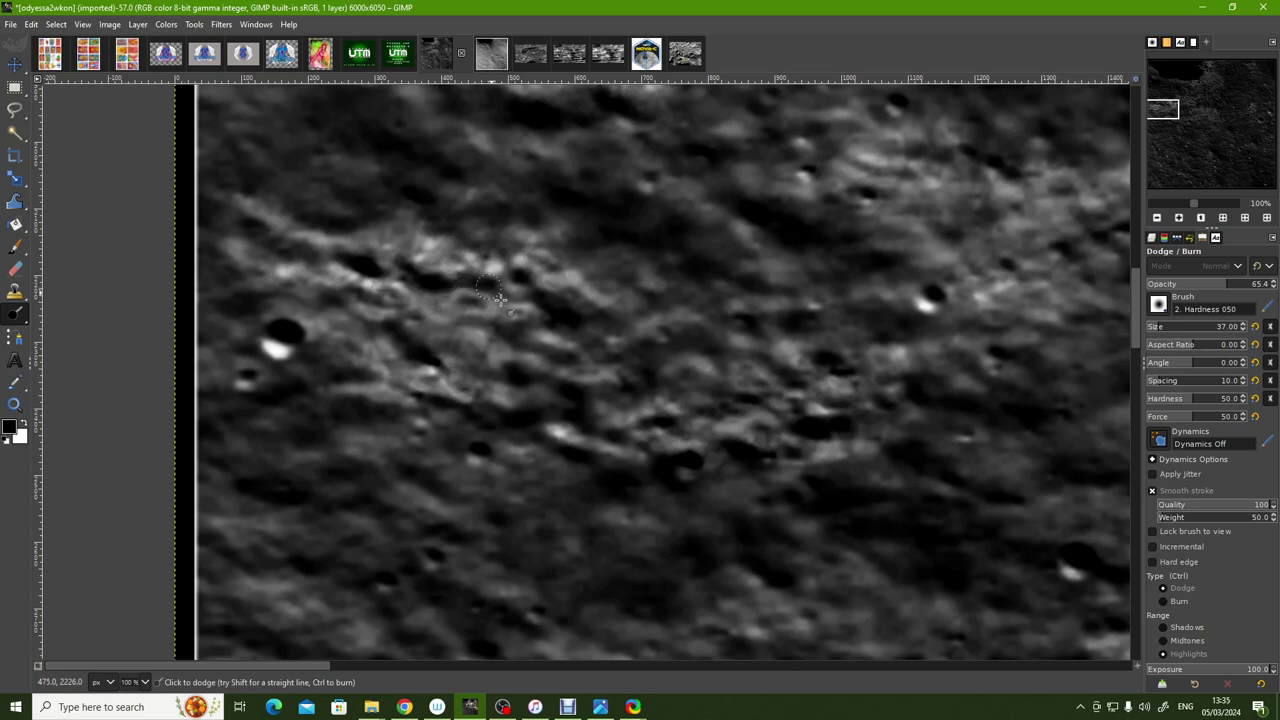
Dodge four strokes over the pale ridges across the left-centre of odyessa2wkon.
mouse_move(423, 283)
mouse_down()
mouse_move(538, 310)
mouse_move(388, 327)
mouse_move(336, 299)
mouse_up()
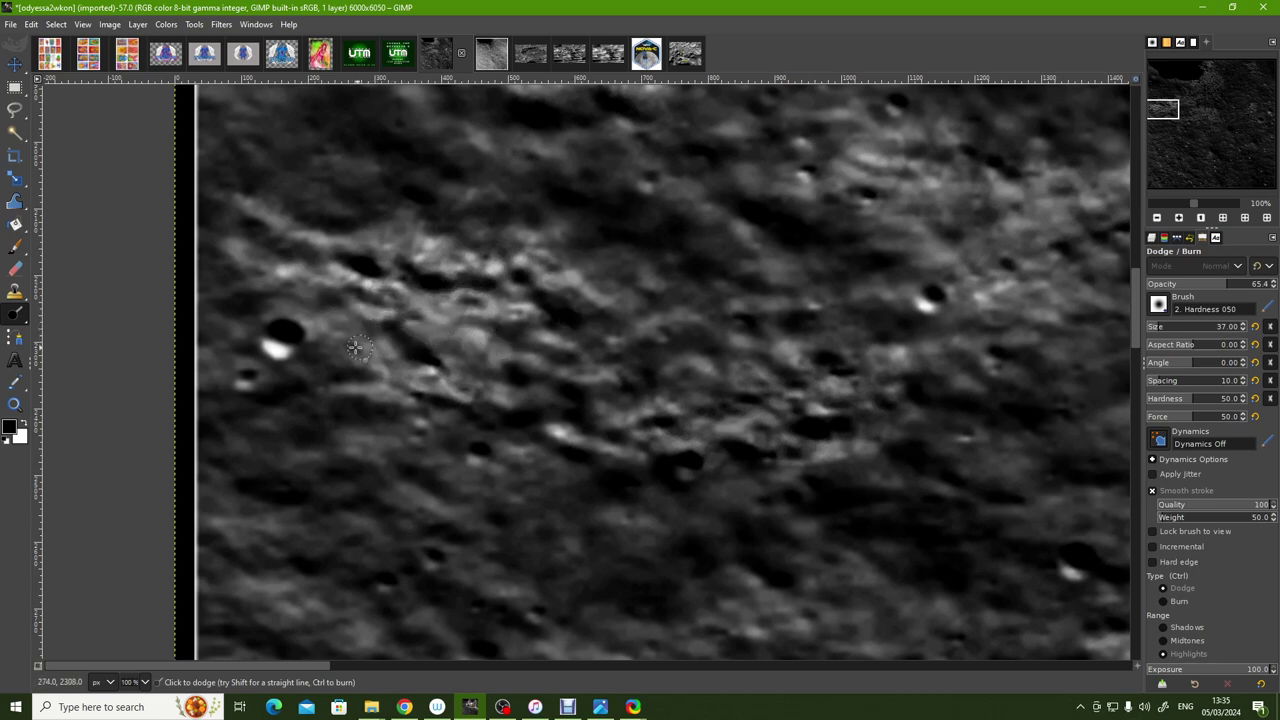
mouse_move(352, 347)
mouse_down()
mouse_move(500, 416)
mouse_move(433, 318)
mouse_up()
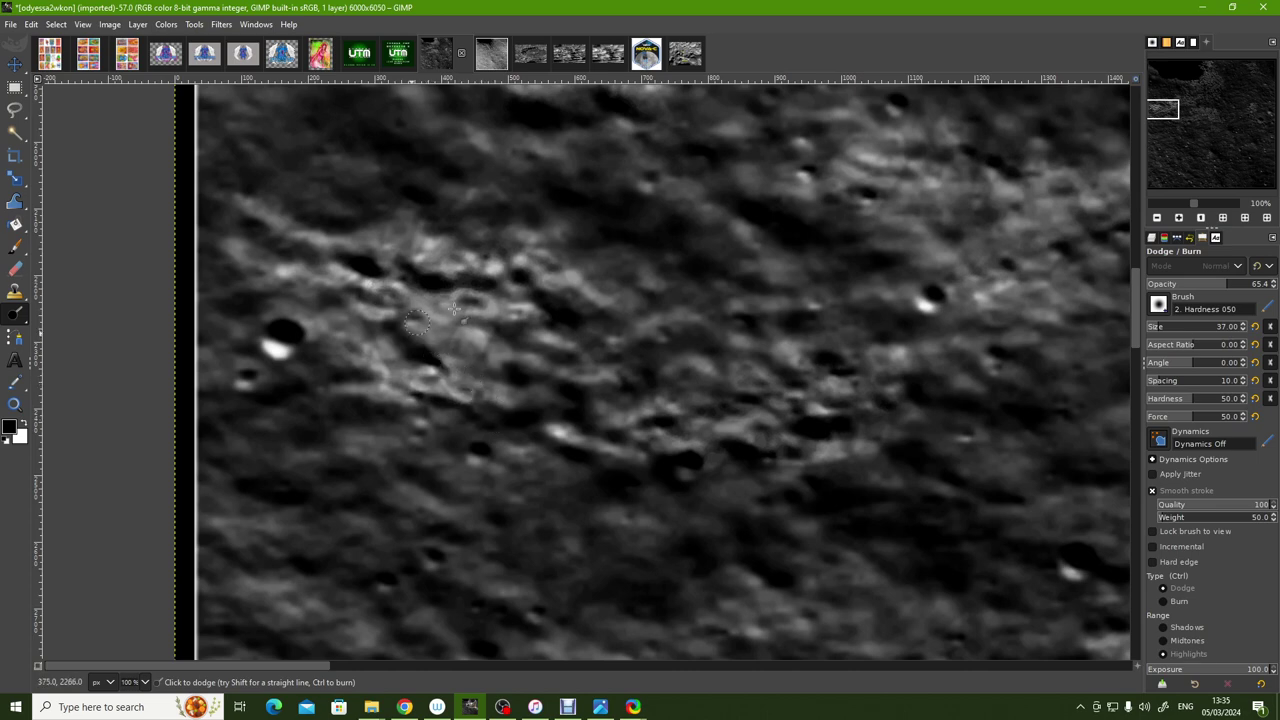
mouse_move(560, 320)
mouse_down()
mouse_move(580, 310)
mouse_move(628, 382)
mouse_up()
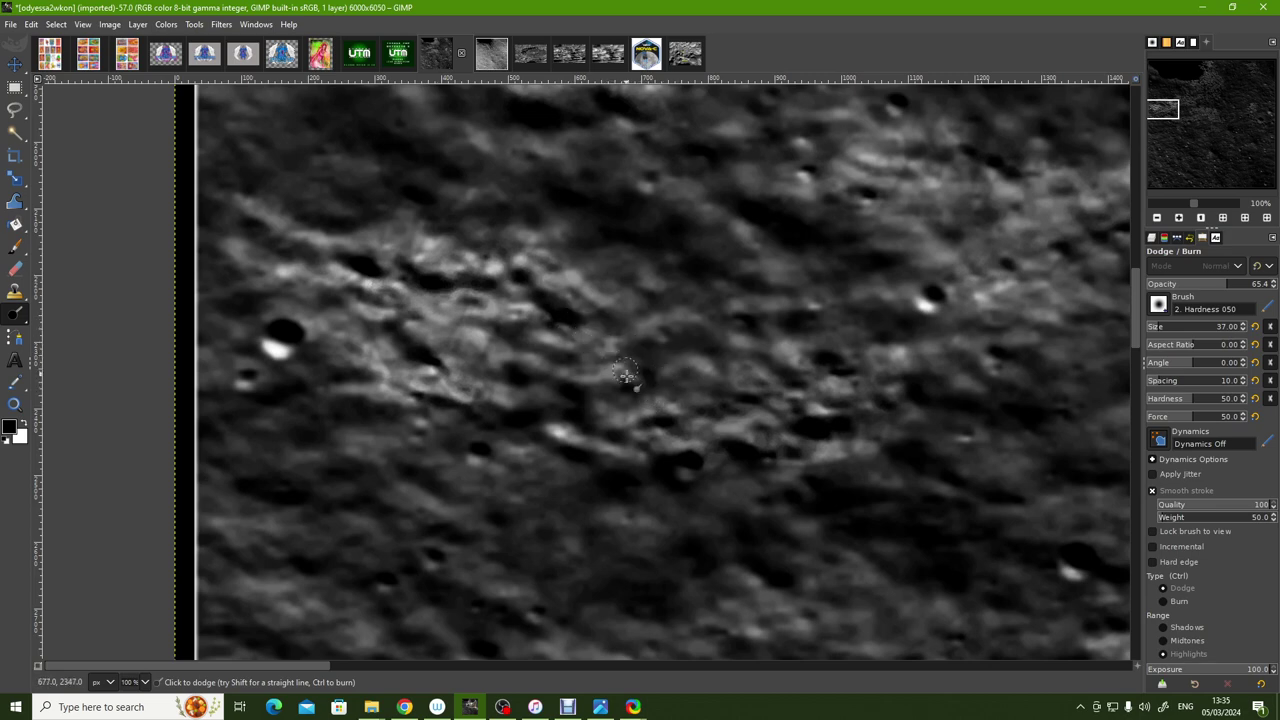
mouse_move(628, 382)
mouse_down()
mouse_move(583, 334)
mouse_move(618, 347)
mouse_move(648, 332)
mouse_move(740, 380)
mouse_move(648, 358)
mouse_move(485, 425)
mouse_move(528, 446)
mouse_up()
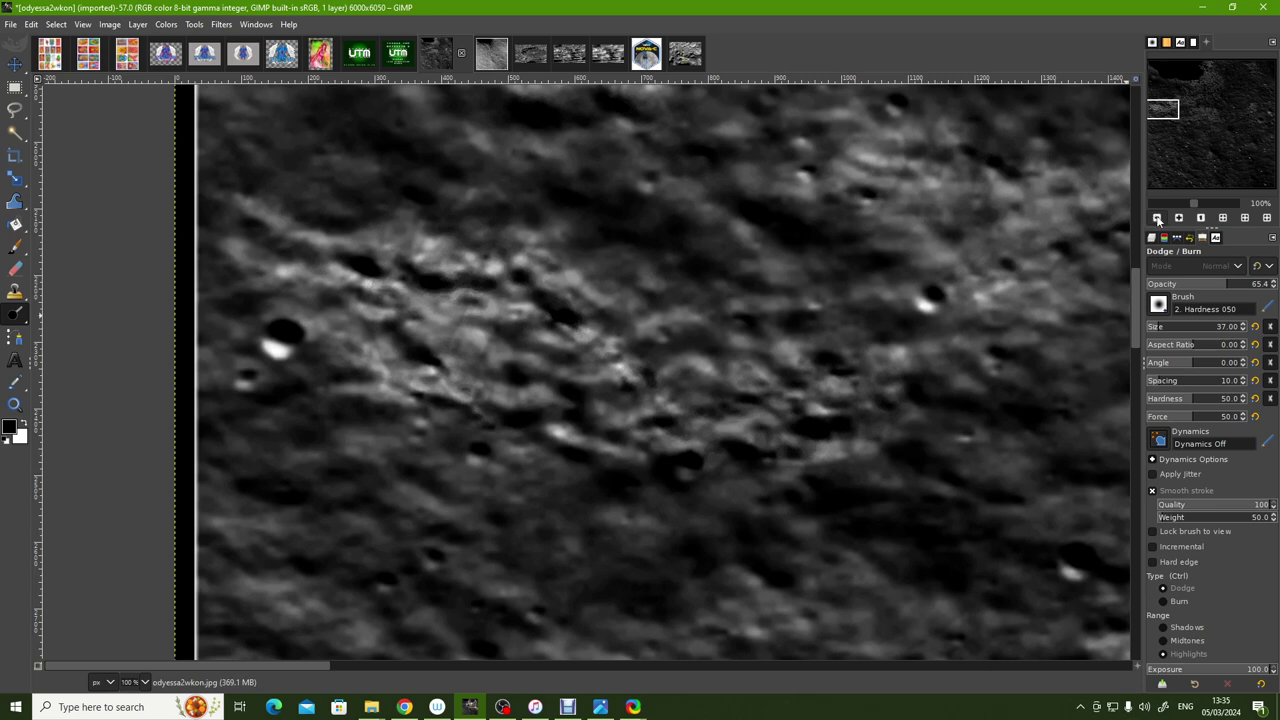
Zoom out, move to a new stretch of terrain, and dodge its rough light patch.
click(1157, 218)
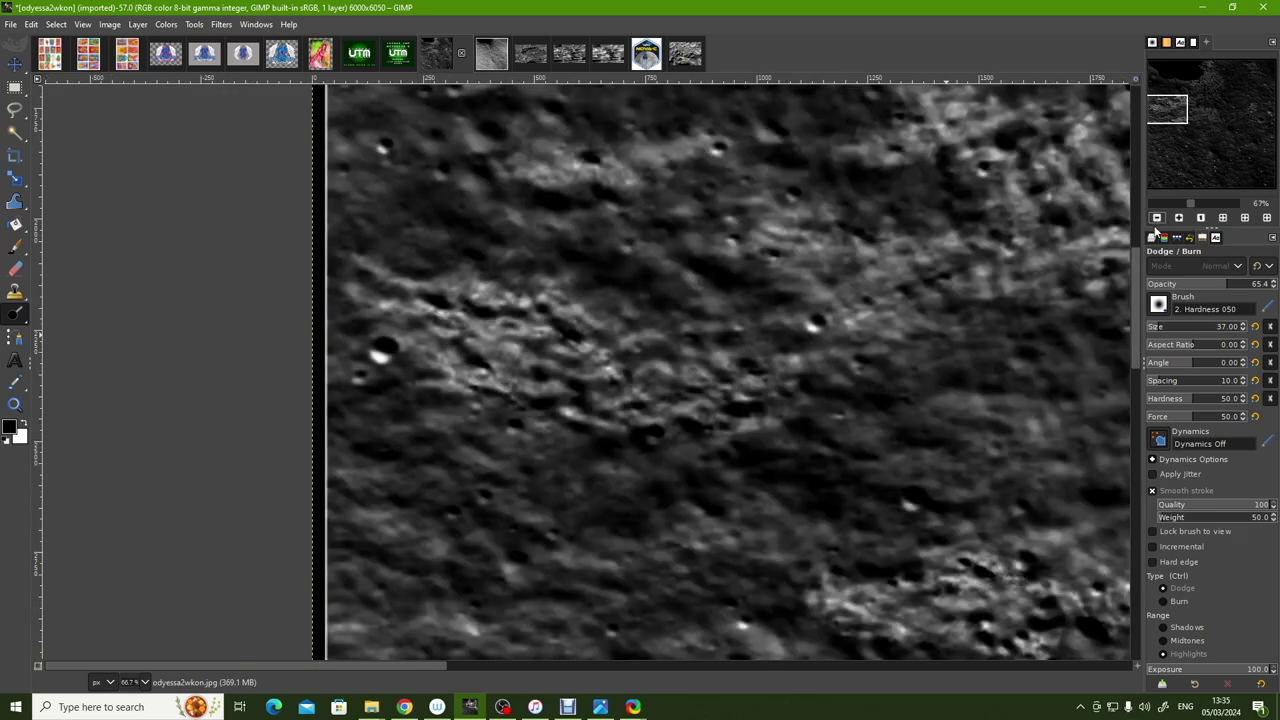
mouse_move(1175, 113)
mouse_down()
mouse_move(1224, 133)
mouse_move(1214, 124)
mouse_up()
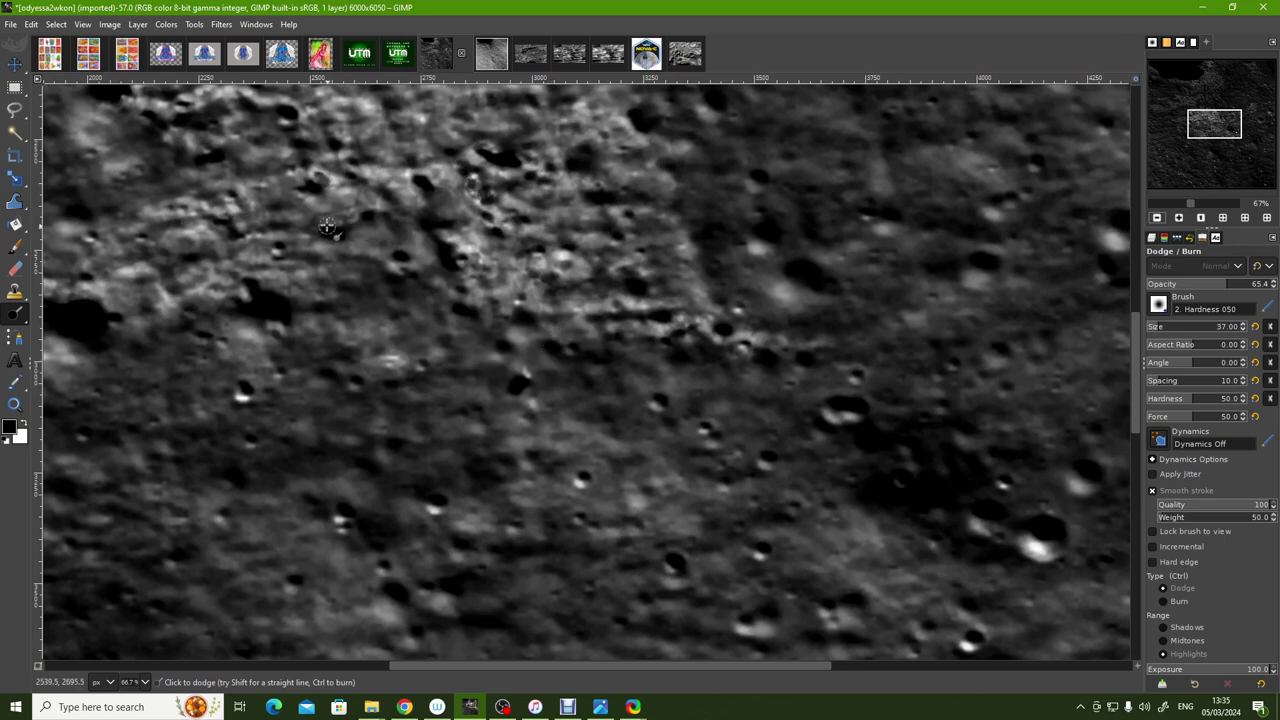
mouse_move(355, 223)
mouse_down()
mouse_move(330, 228)
mouse_move(386, 203)
mouse_up()
mouse_move(304, 201)
mouse_down()
mouse_move(275, 195)
mouse_move(283, 213)
mouse_move(350, 245)
mouse_up()
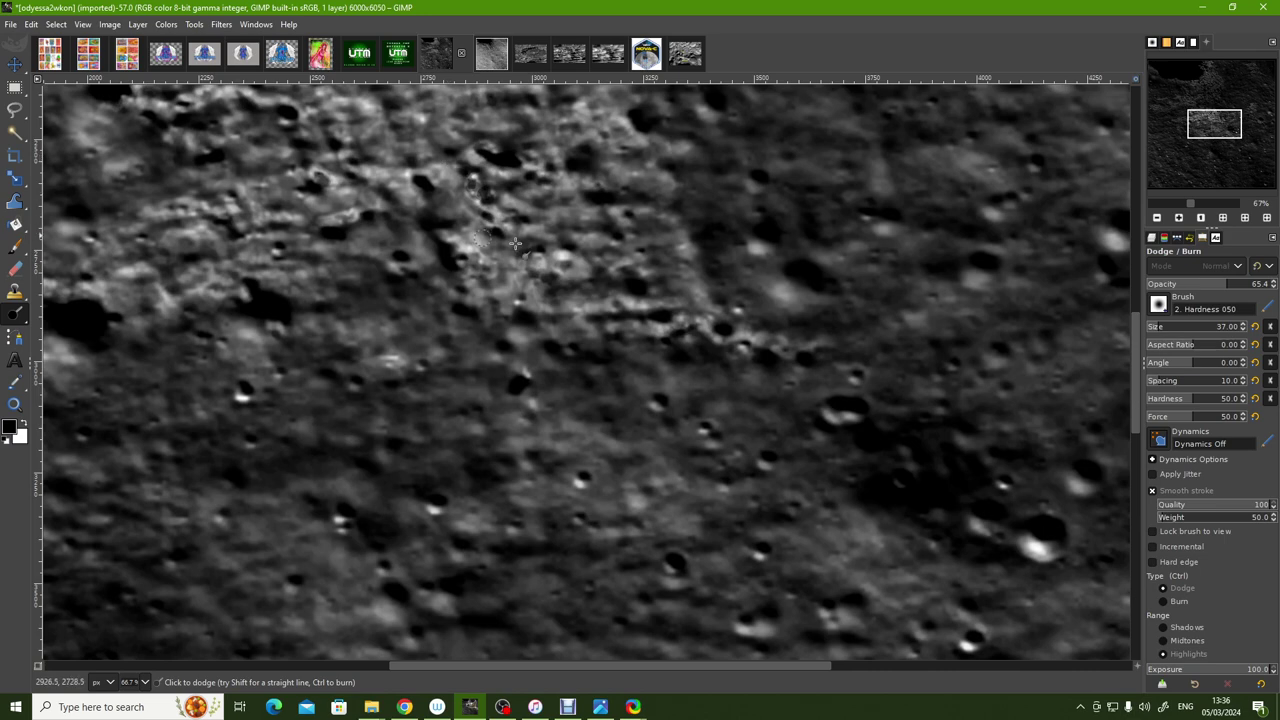
drag(1133, 383, 1134, 360)
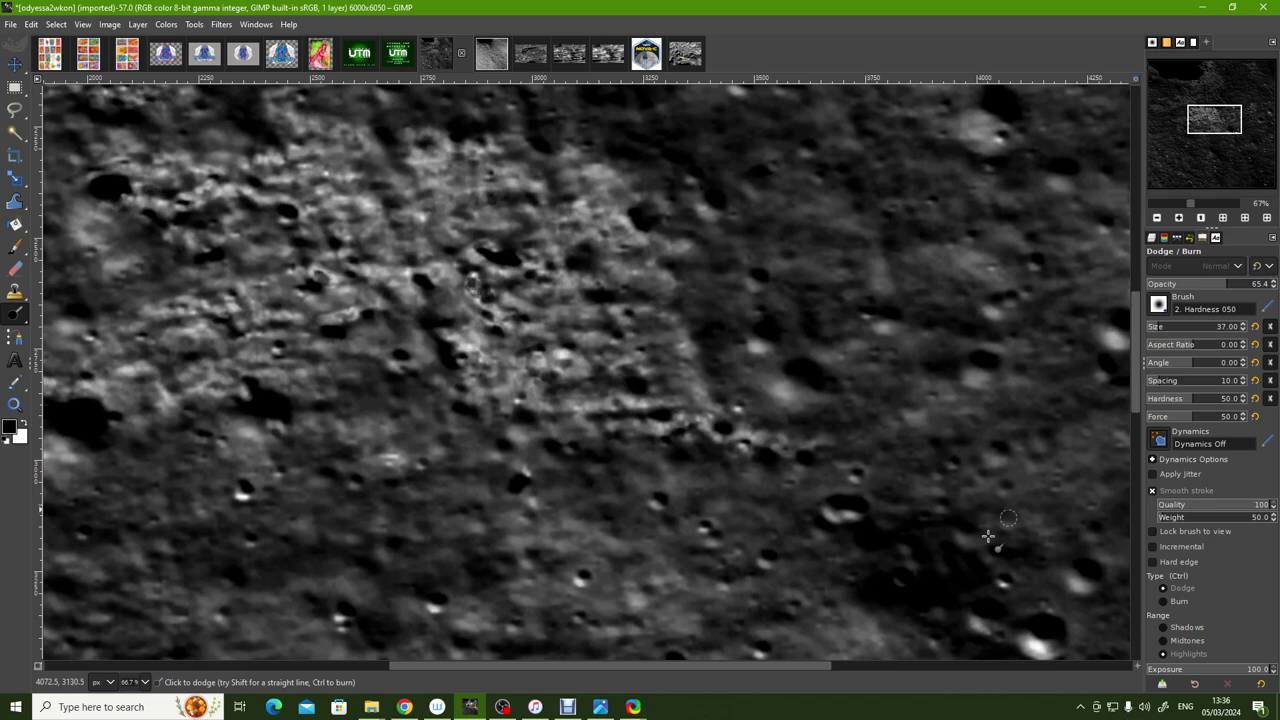
drag(752, 665, 711, 664)
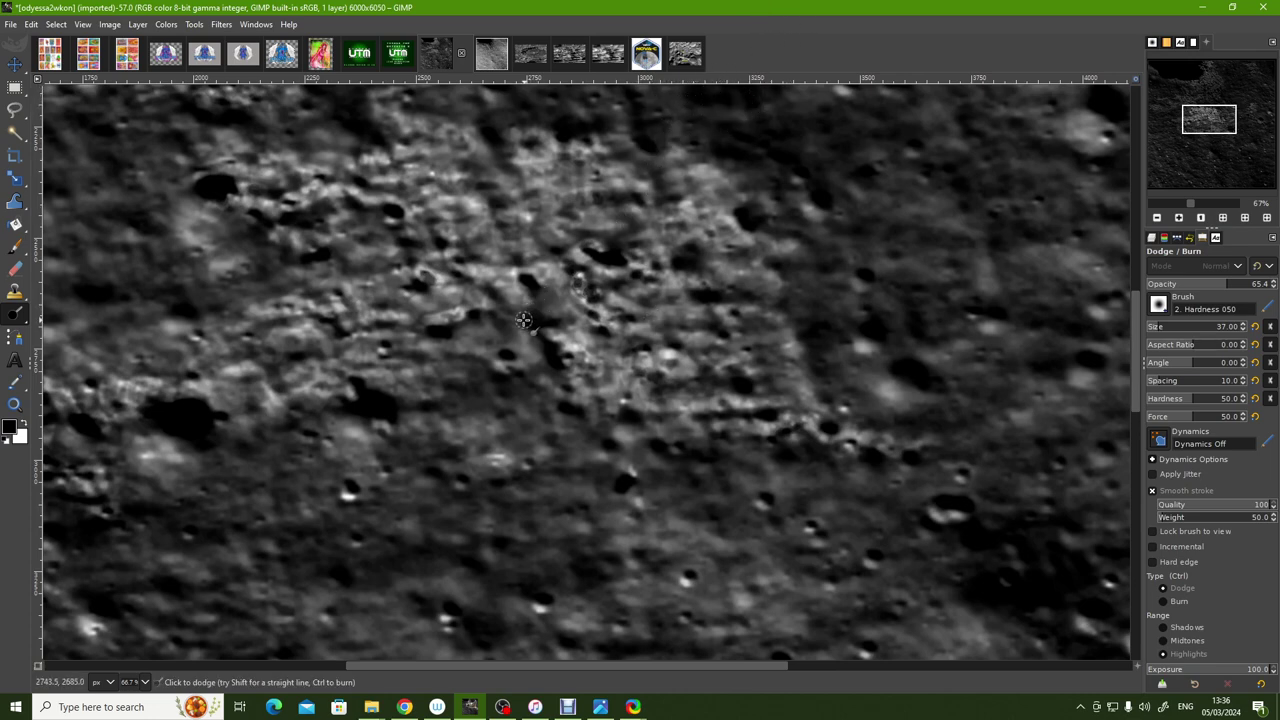
Bring up MALAPERT 4.xcf, zoom out and pan across its crater field.
click(608, 54)
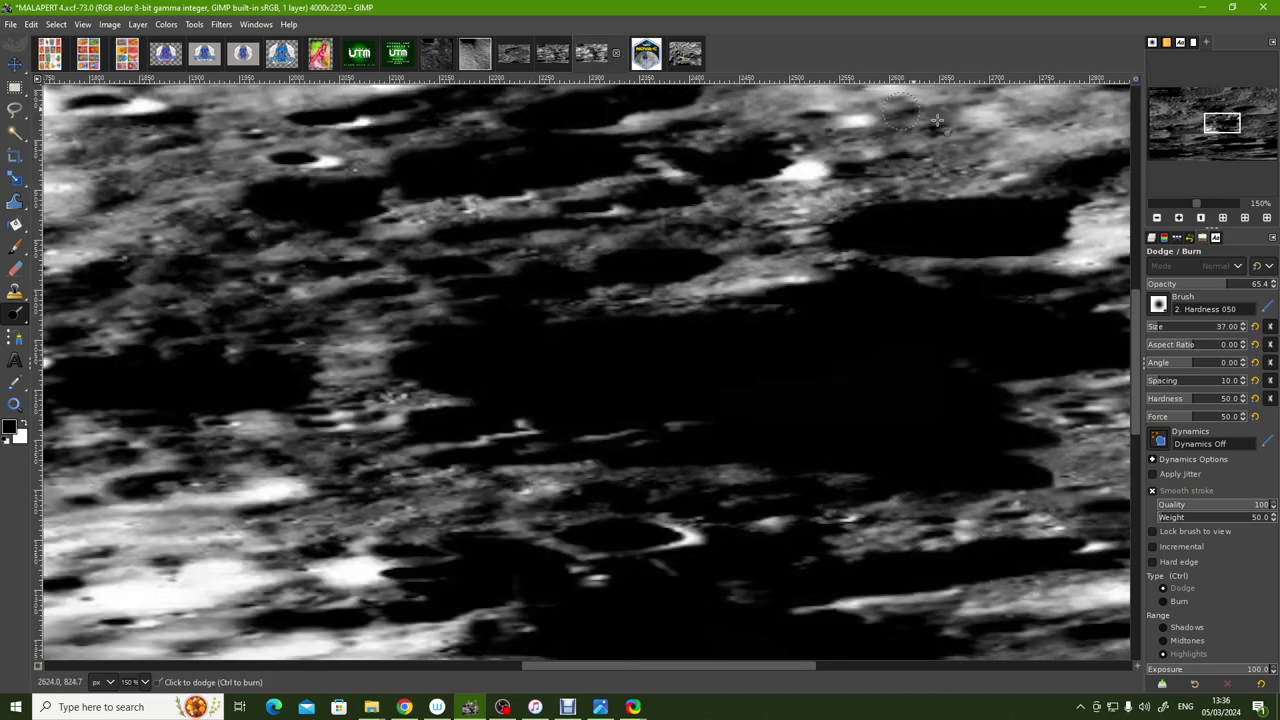
click(1158, 218)
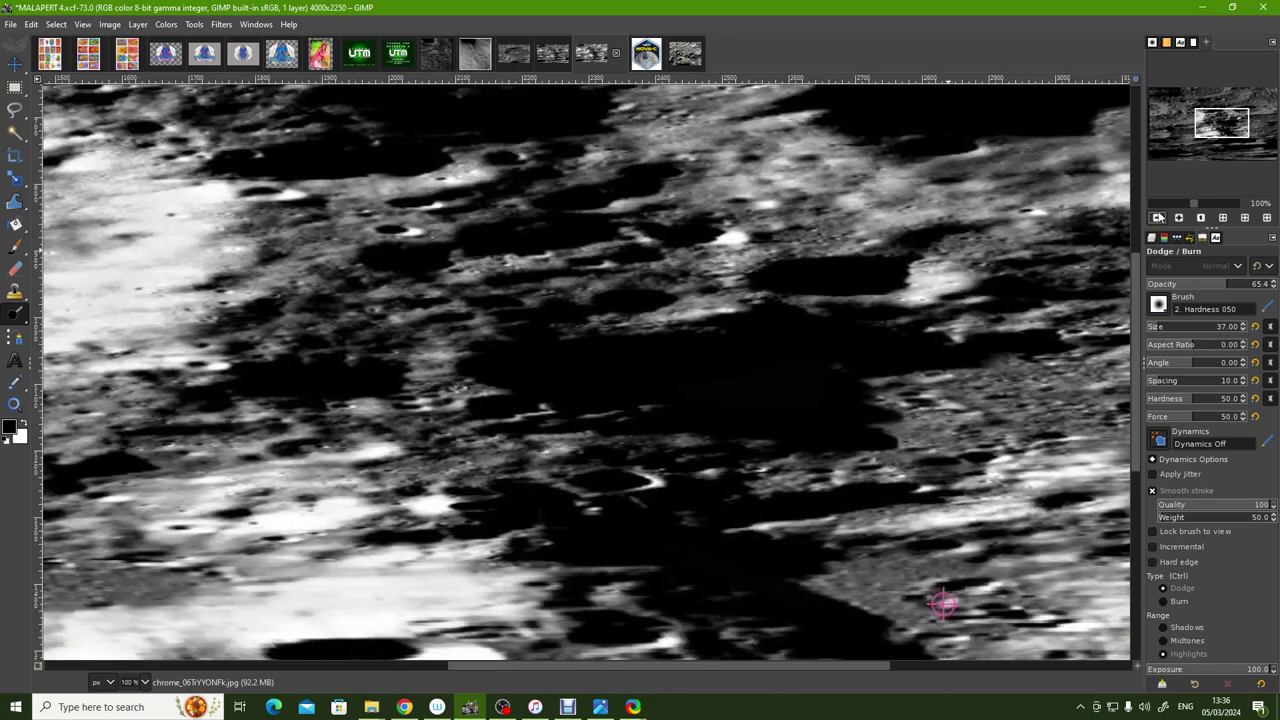
mouse_move(1208, 125)
mouse_down()
mouse_move(1188, 125)
mouse_move(1218, 122)
mouse_up()
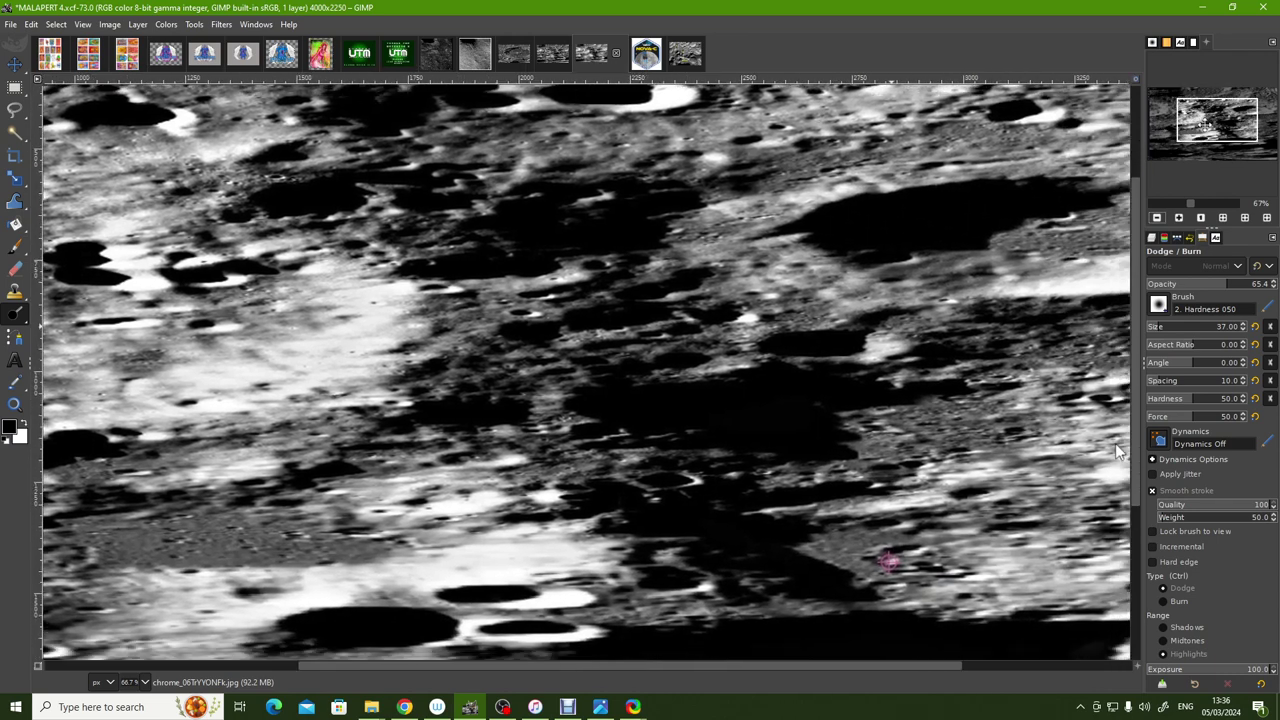
drag(1118, 452, 905, 323)
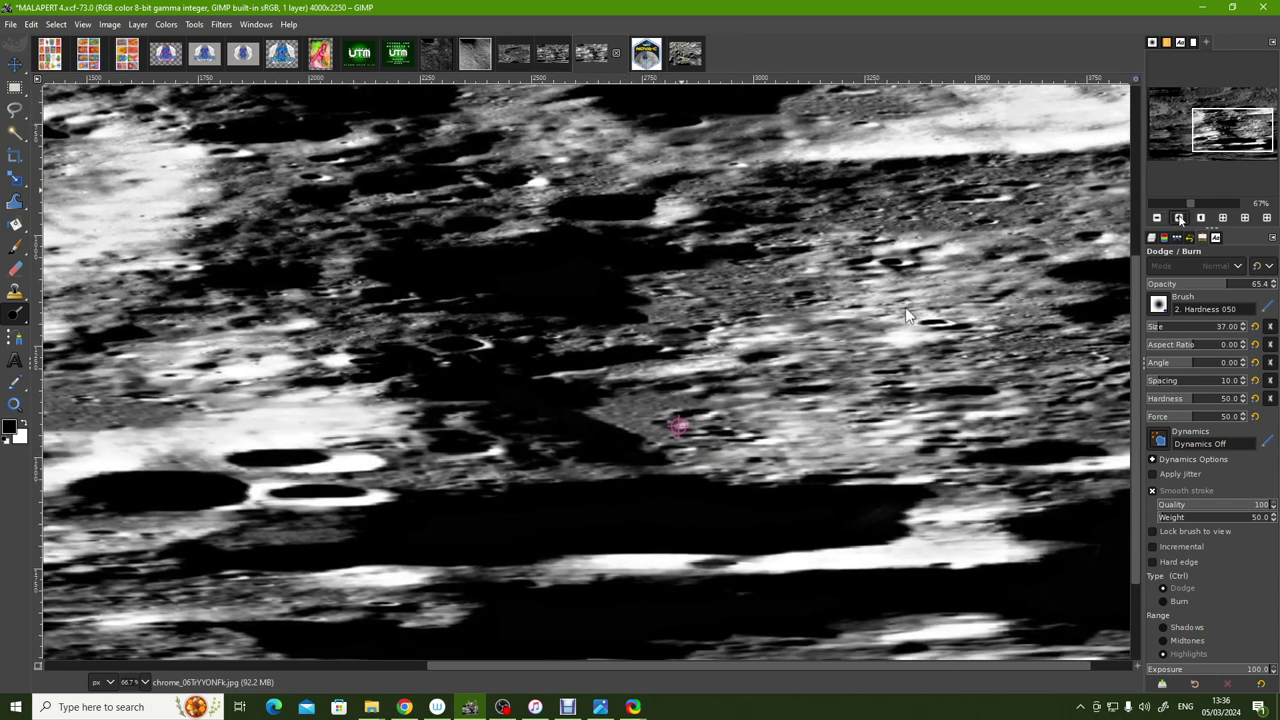
Magnify a dark Malapert crater region, then zoom back out for a wider view.
click(1179, 217)
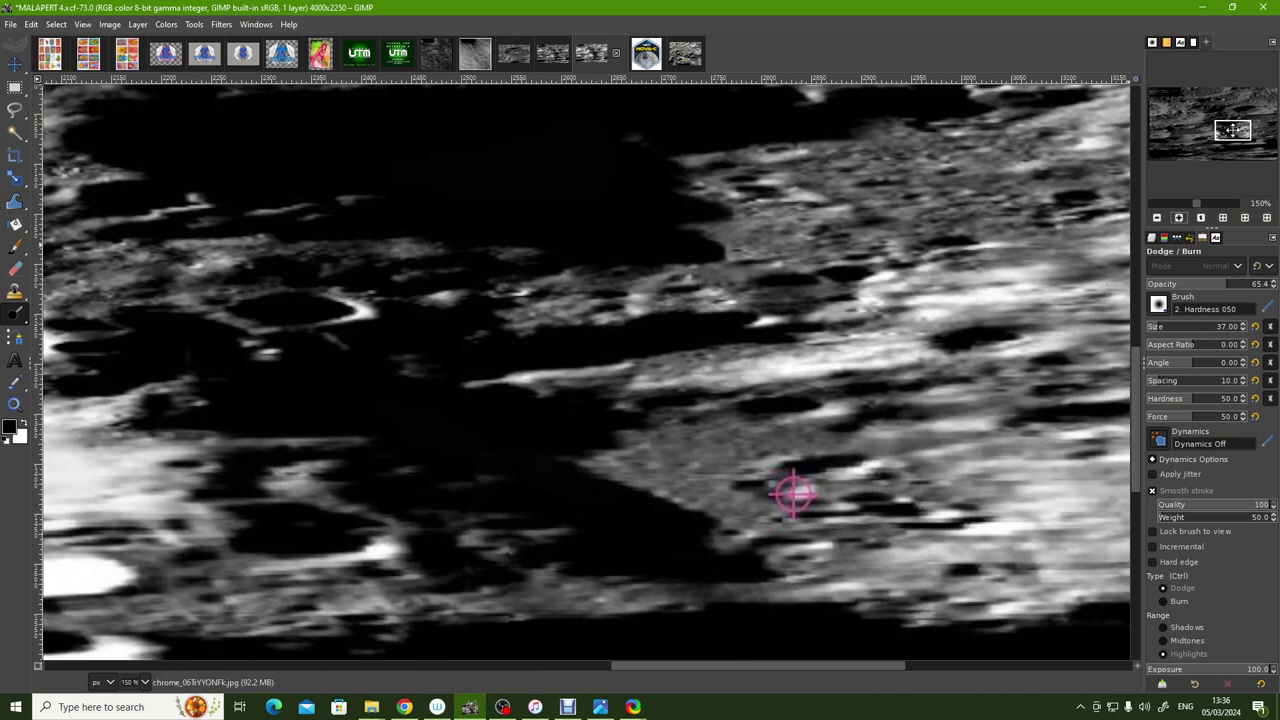
mouse_move(1230, 128)
mouse_down()
mouse_move(1212, 130)
mouse_move(1218, 121)
mouse_up()
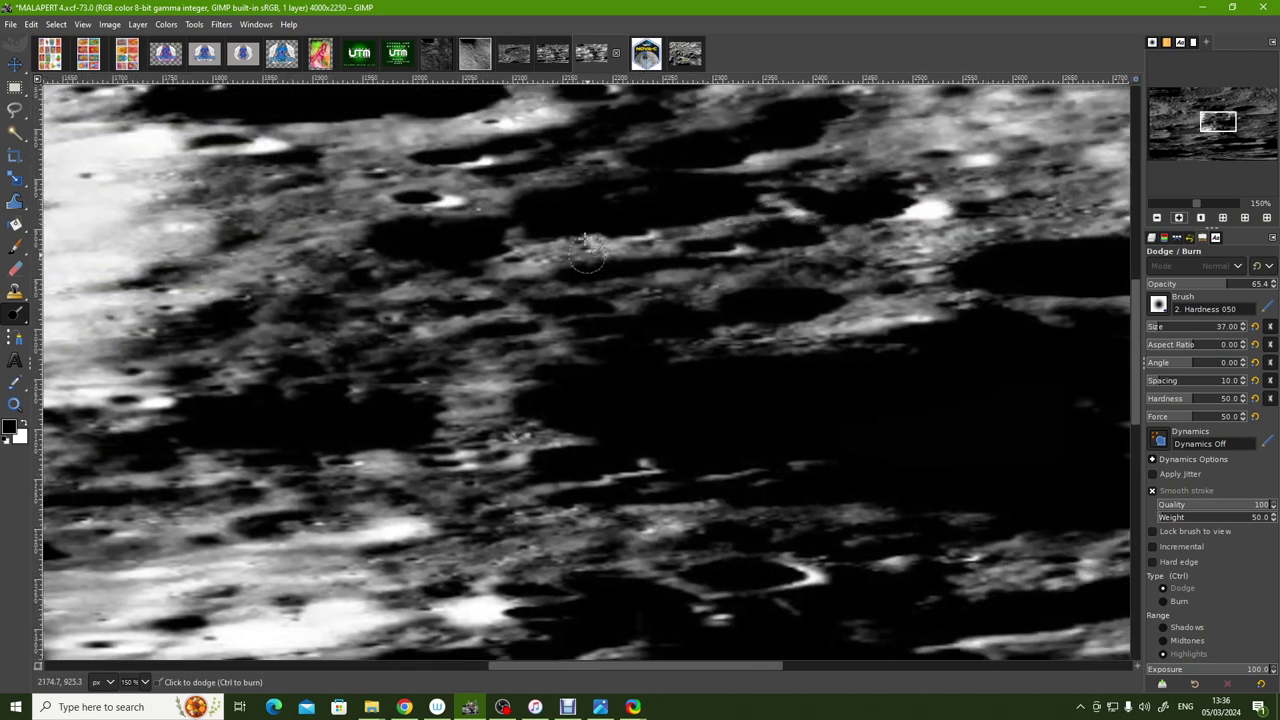
click(1180, 217)
click(1180, 217)
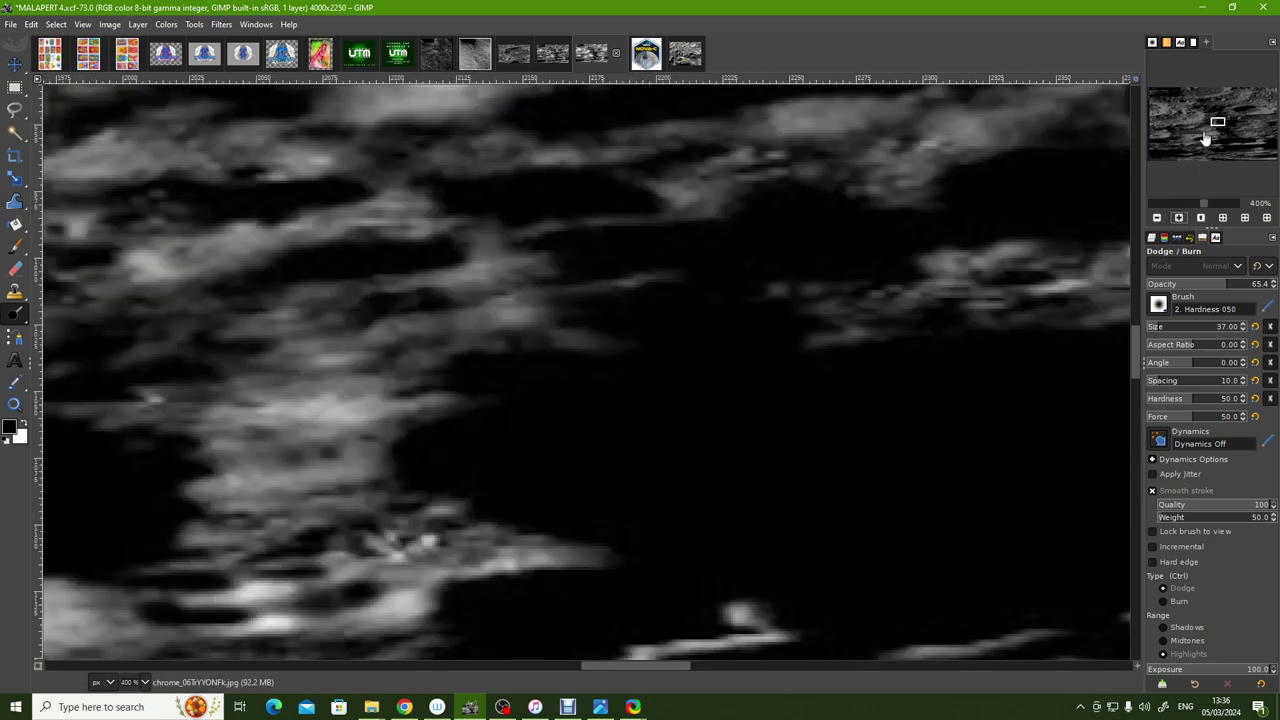
drag(1218, 121, 1218, 124)
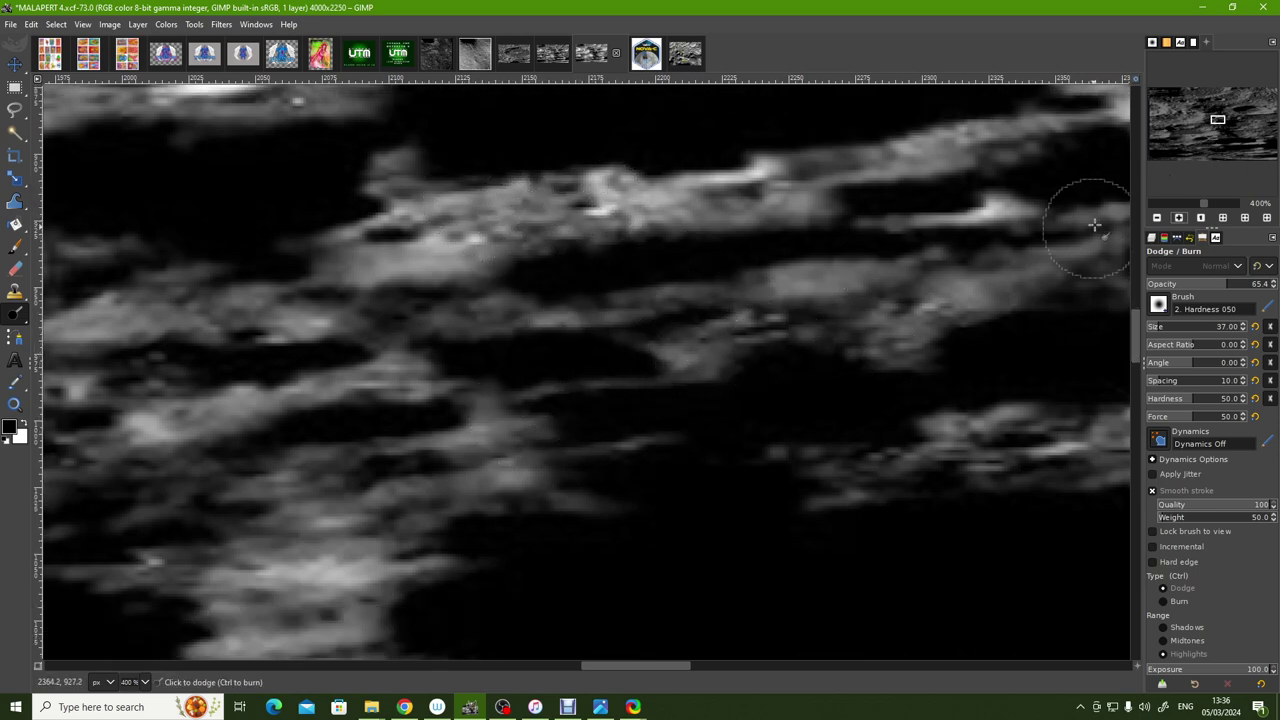
click(1157, 218)
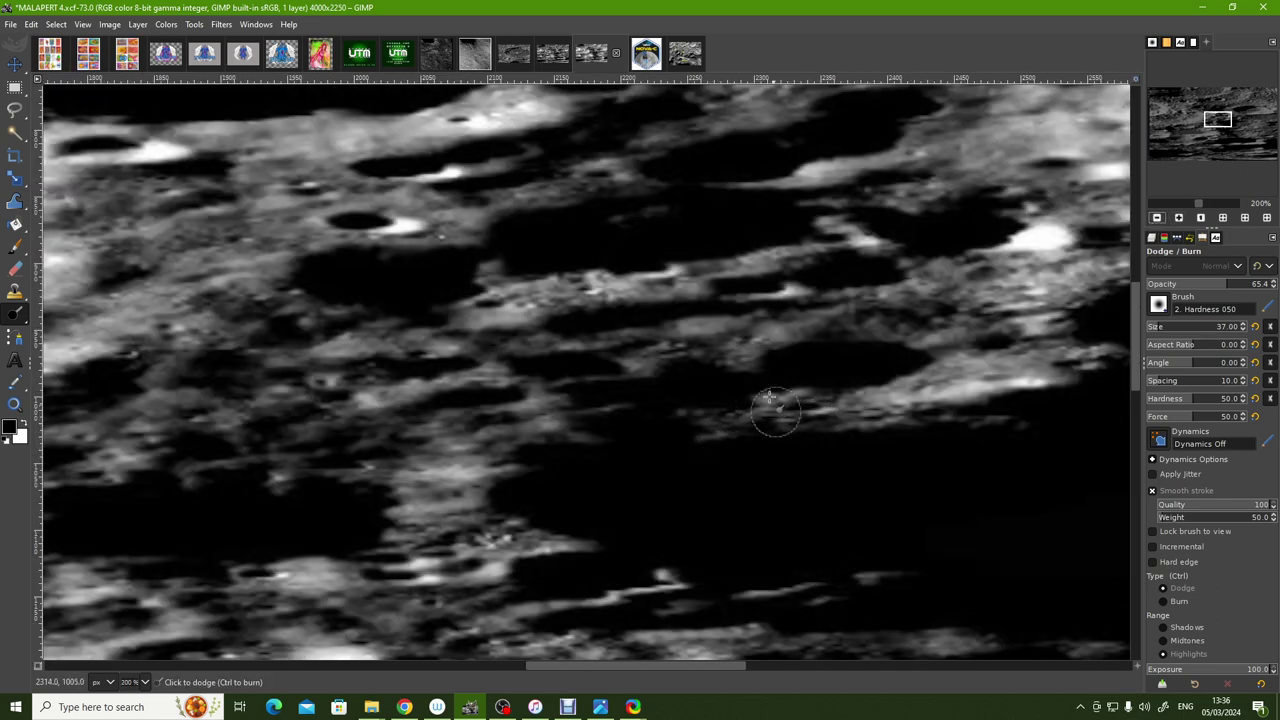
click(1157, 218)
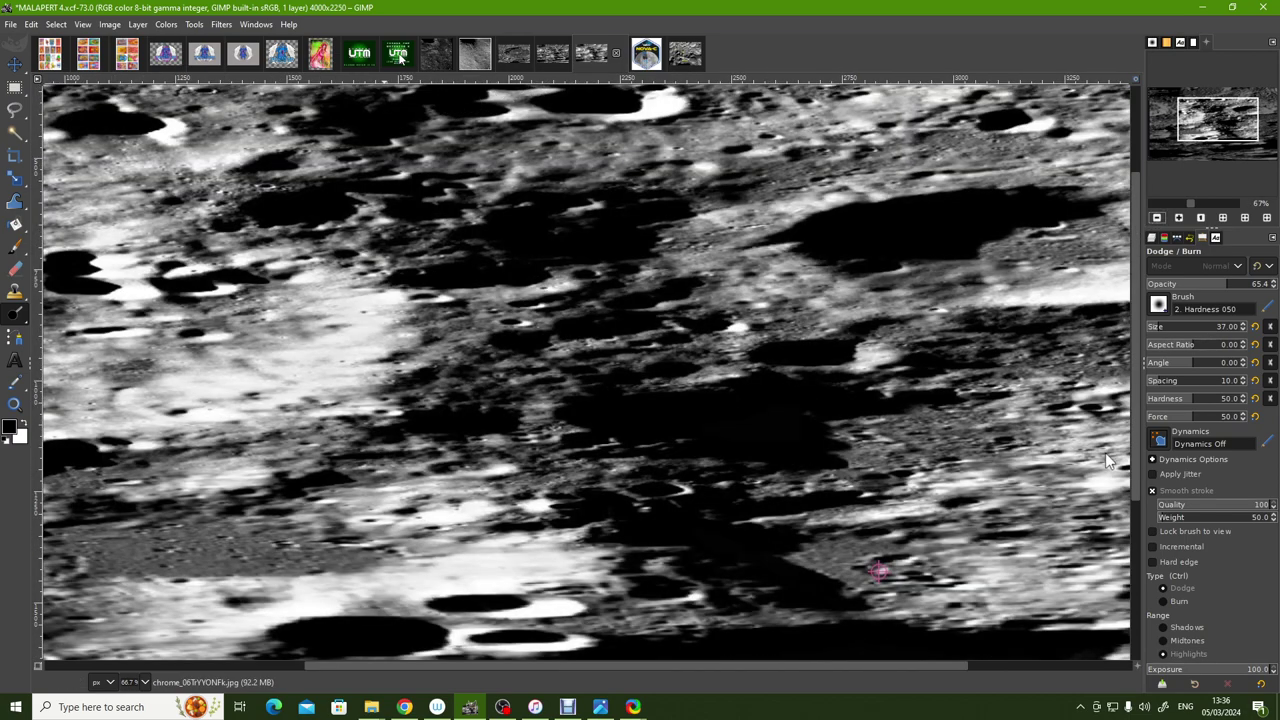
click(398, 53)
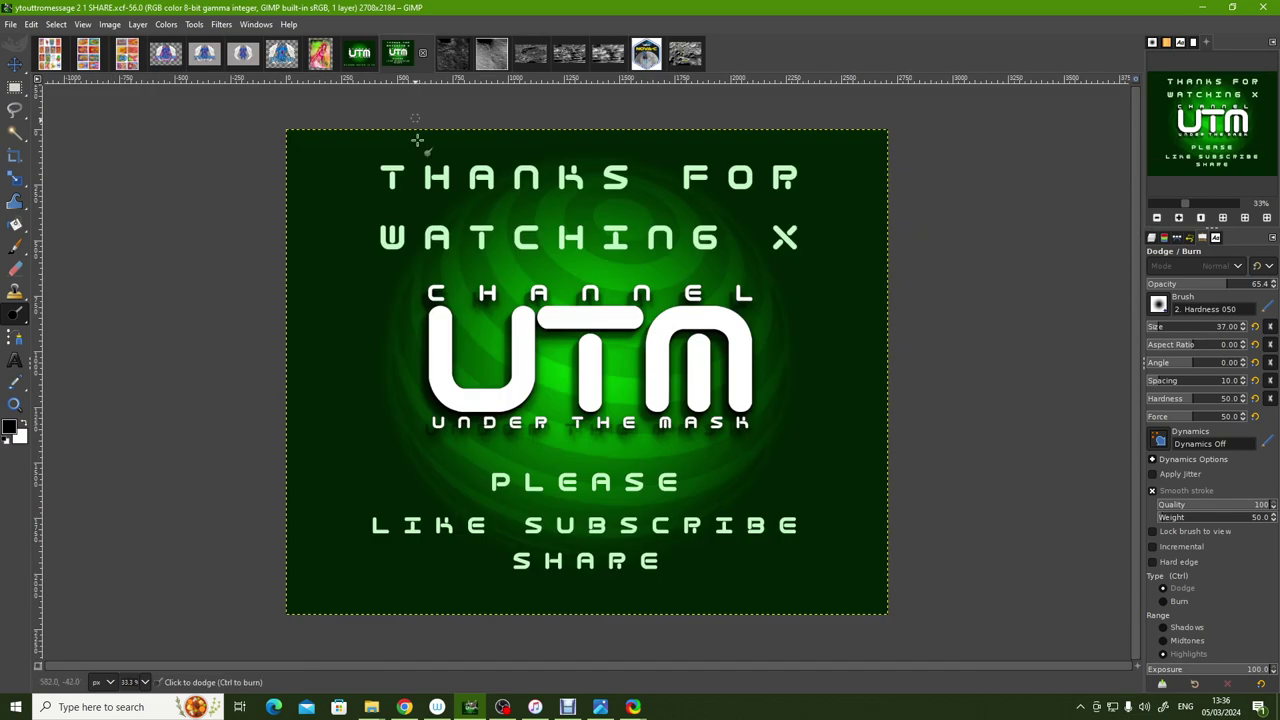